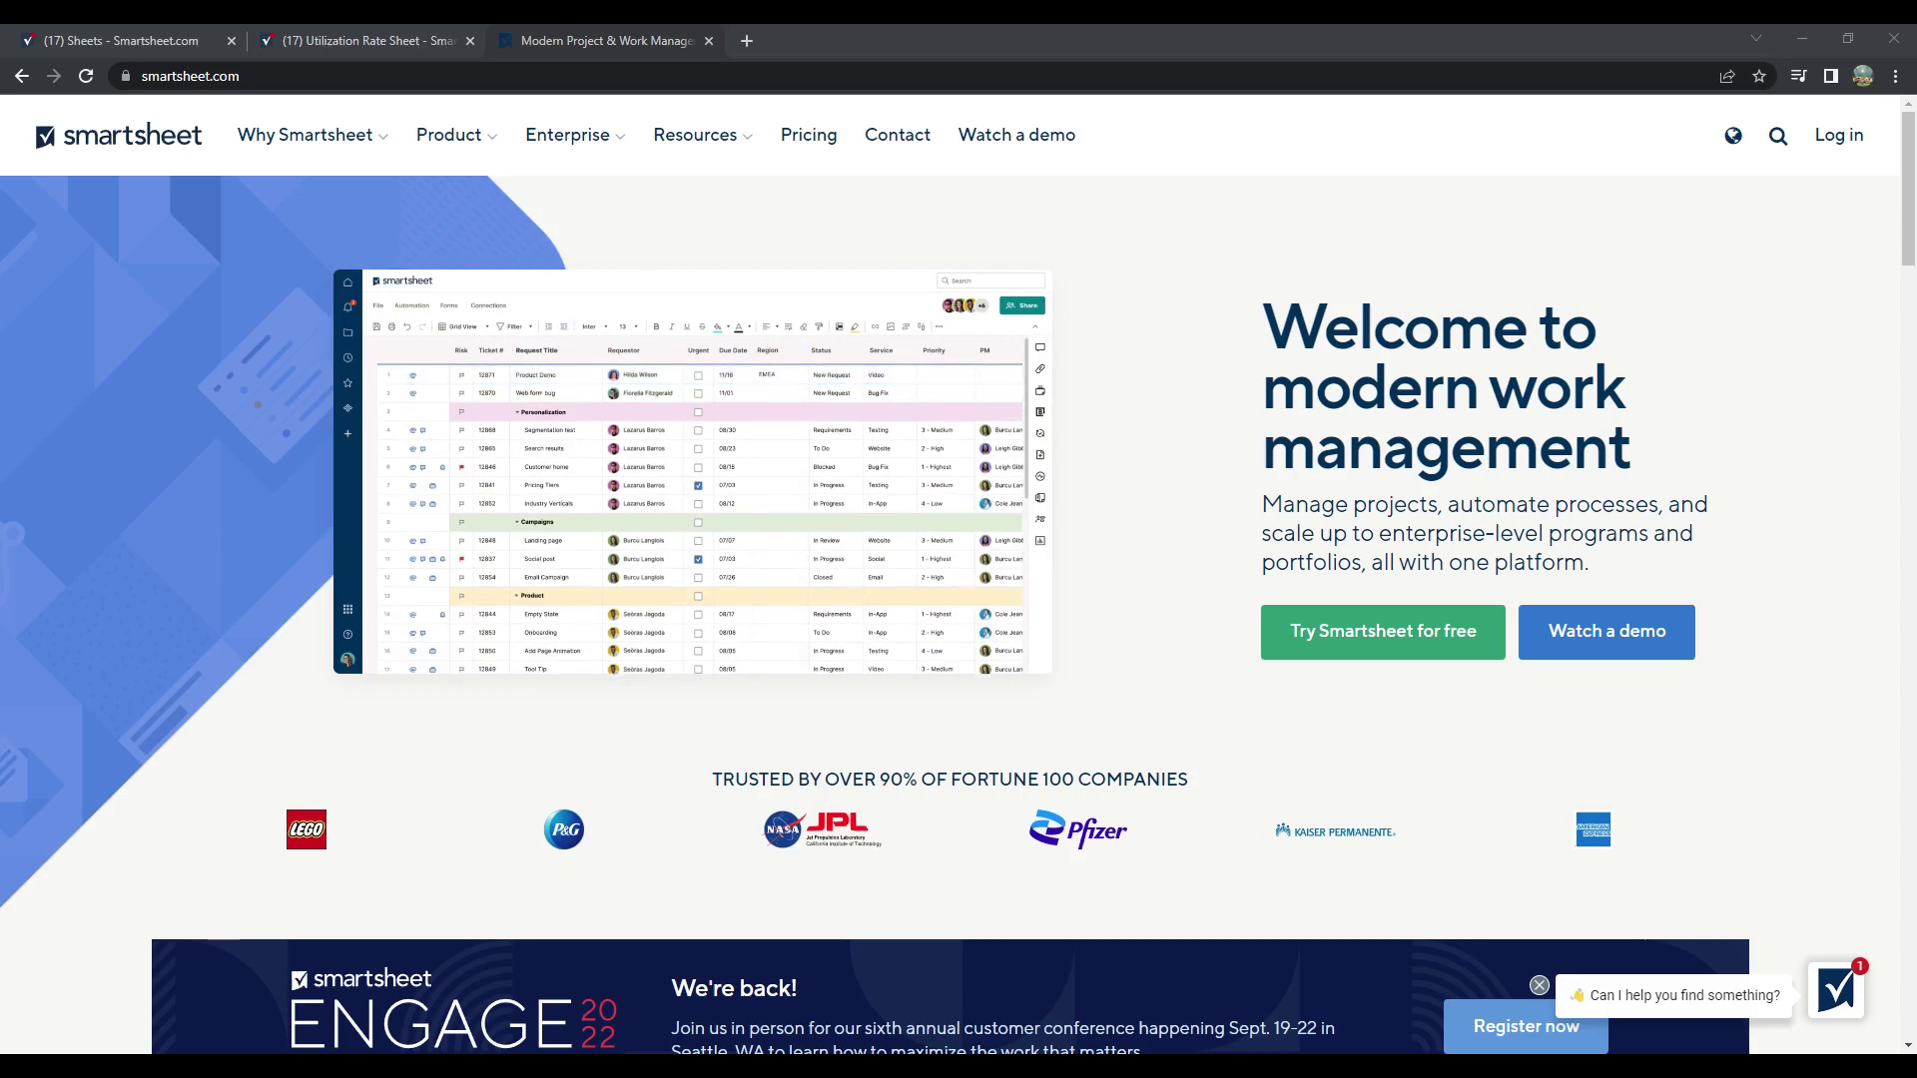
Step: Look through the Smartsheet homepage, including the custom solutions overview
scroll(958, 559, "down", 3)
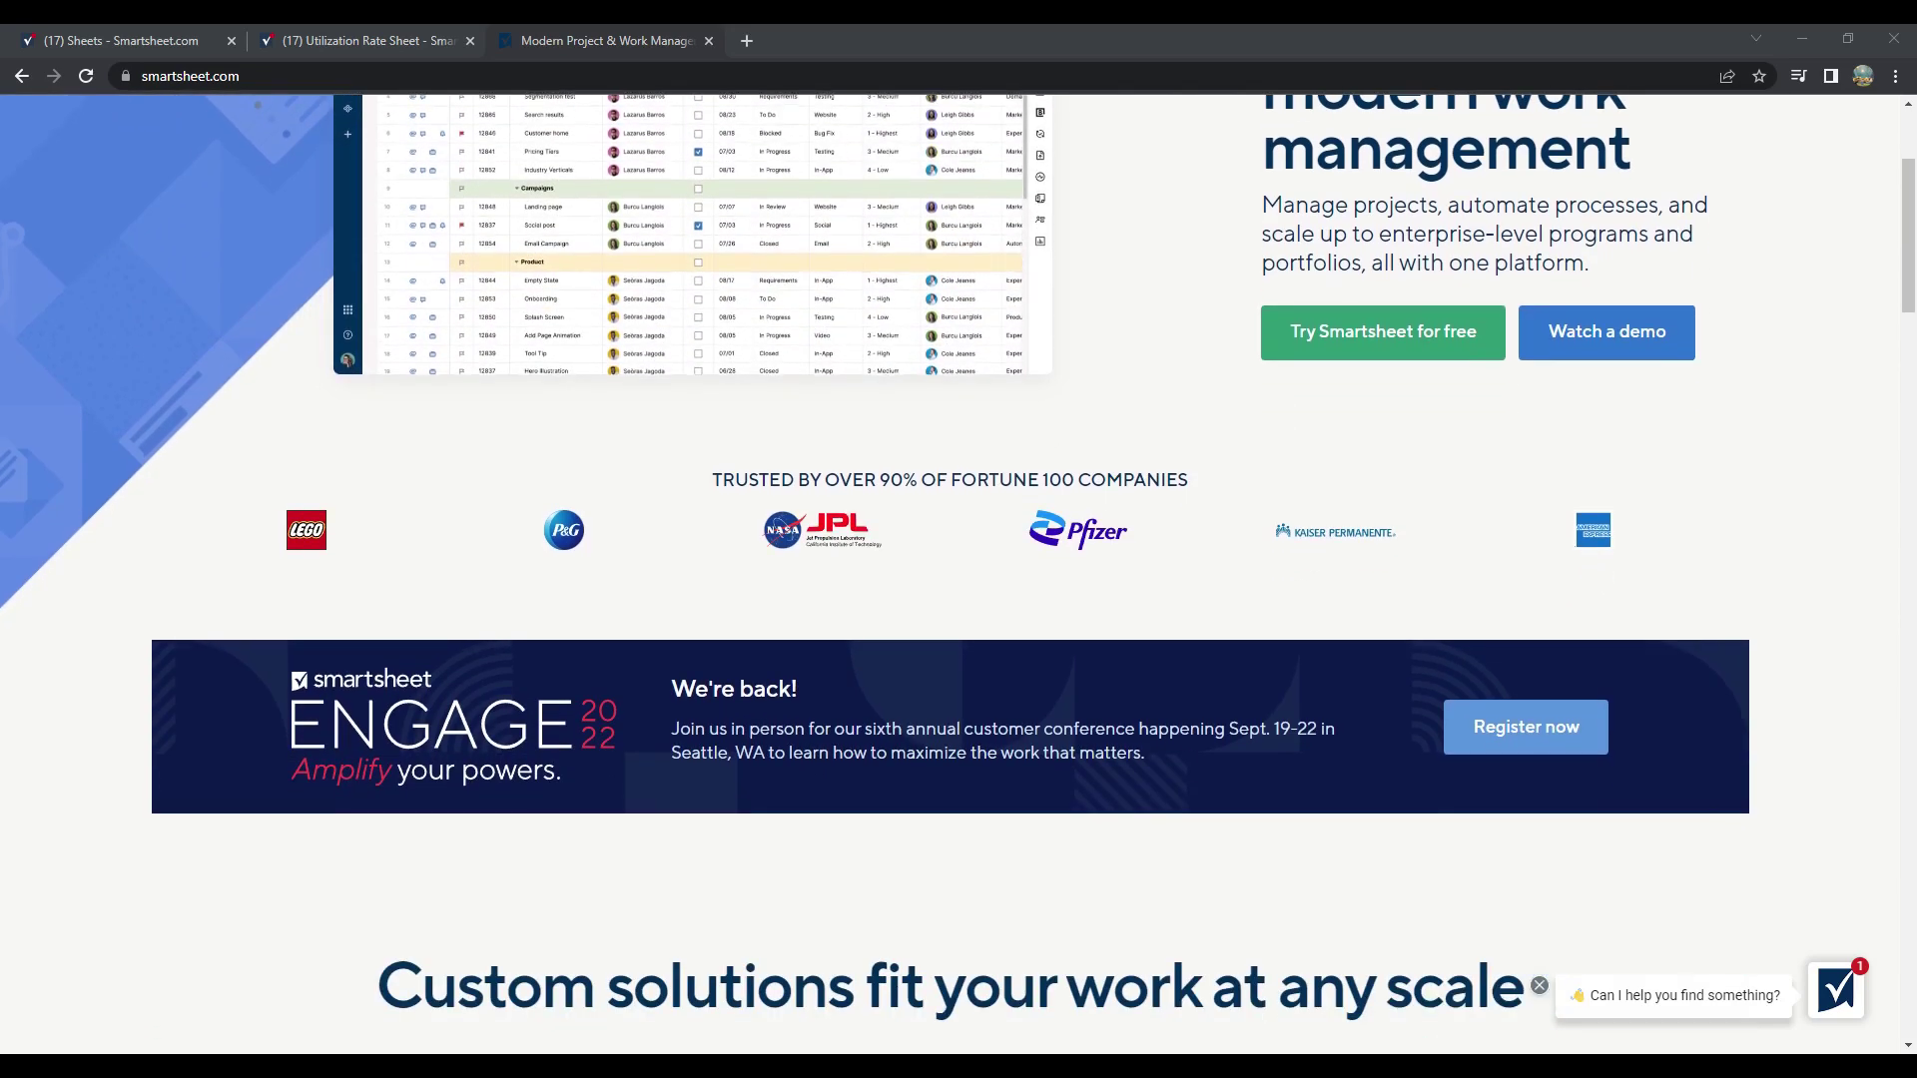
scroll(958, 560, "down", 3)
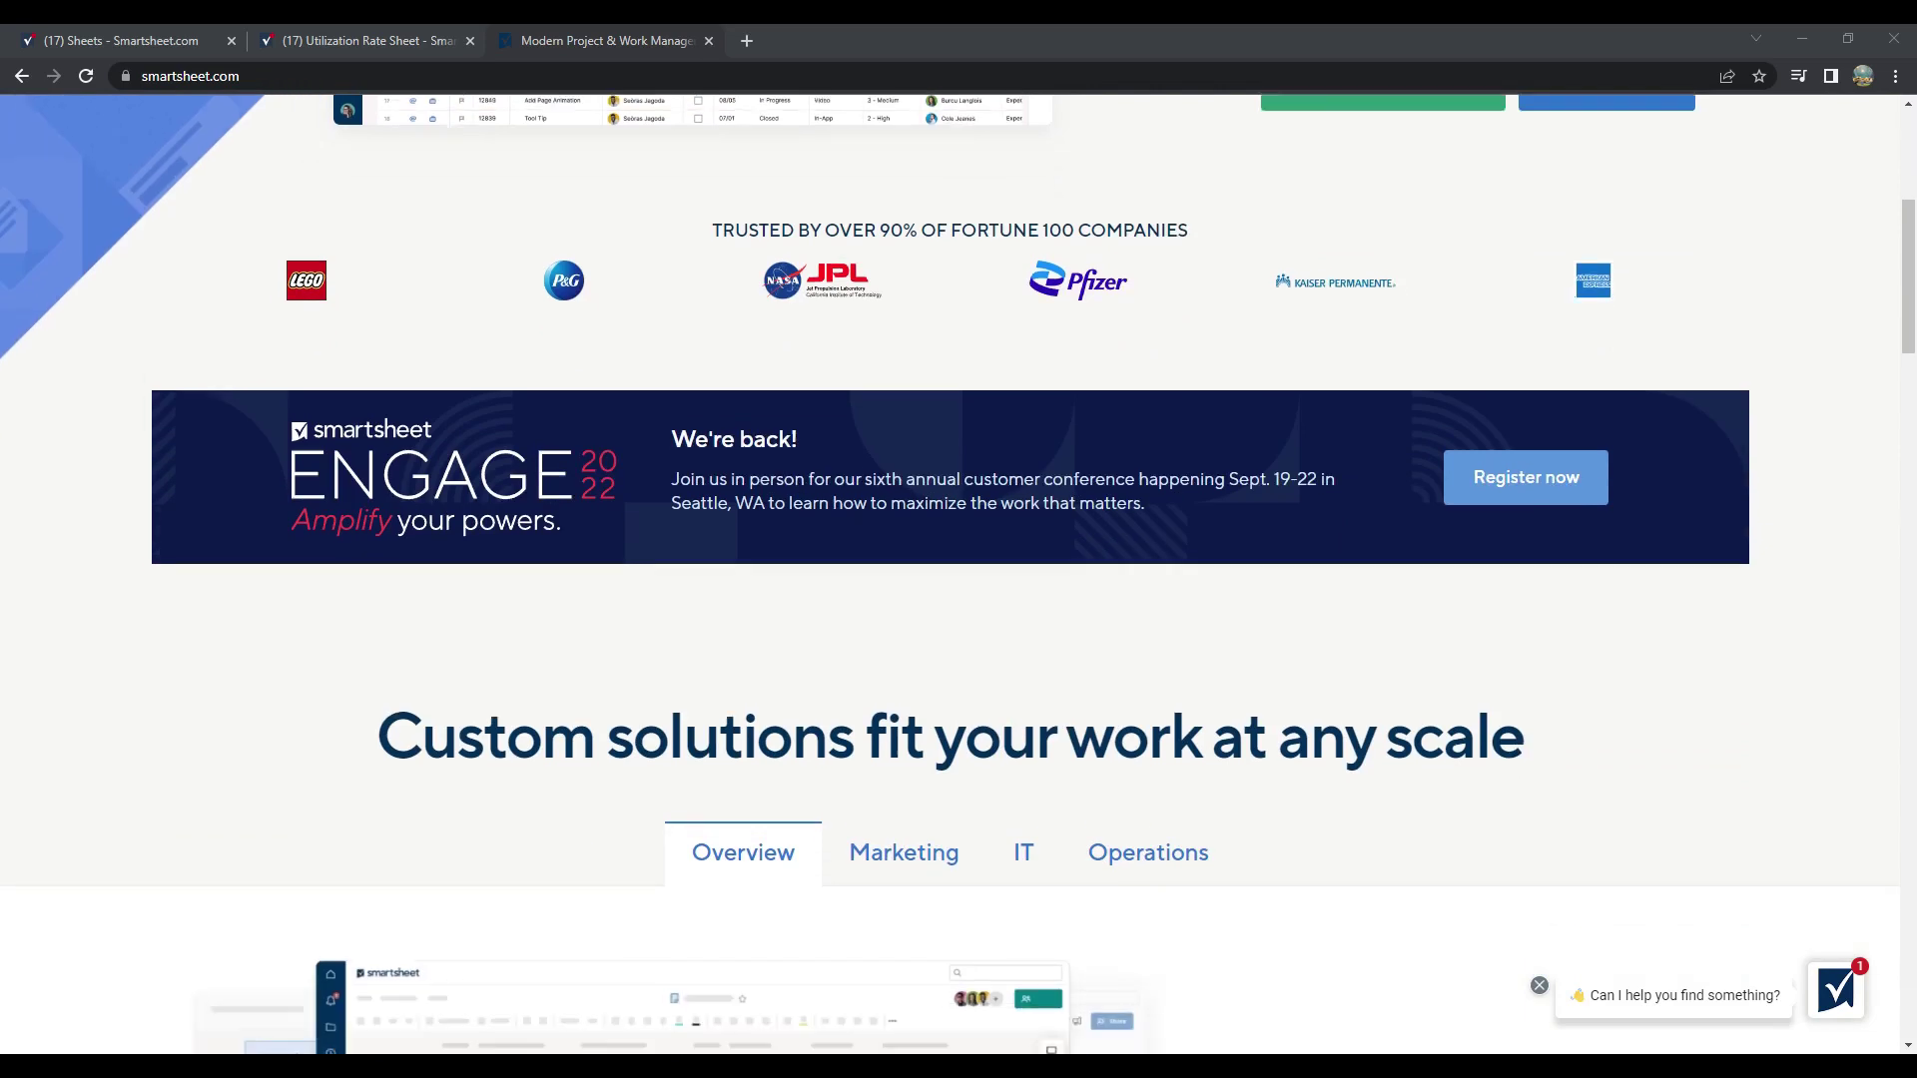
scroll(959, 559, "down", 5)
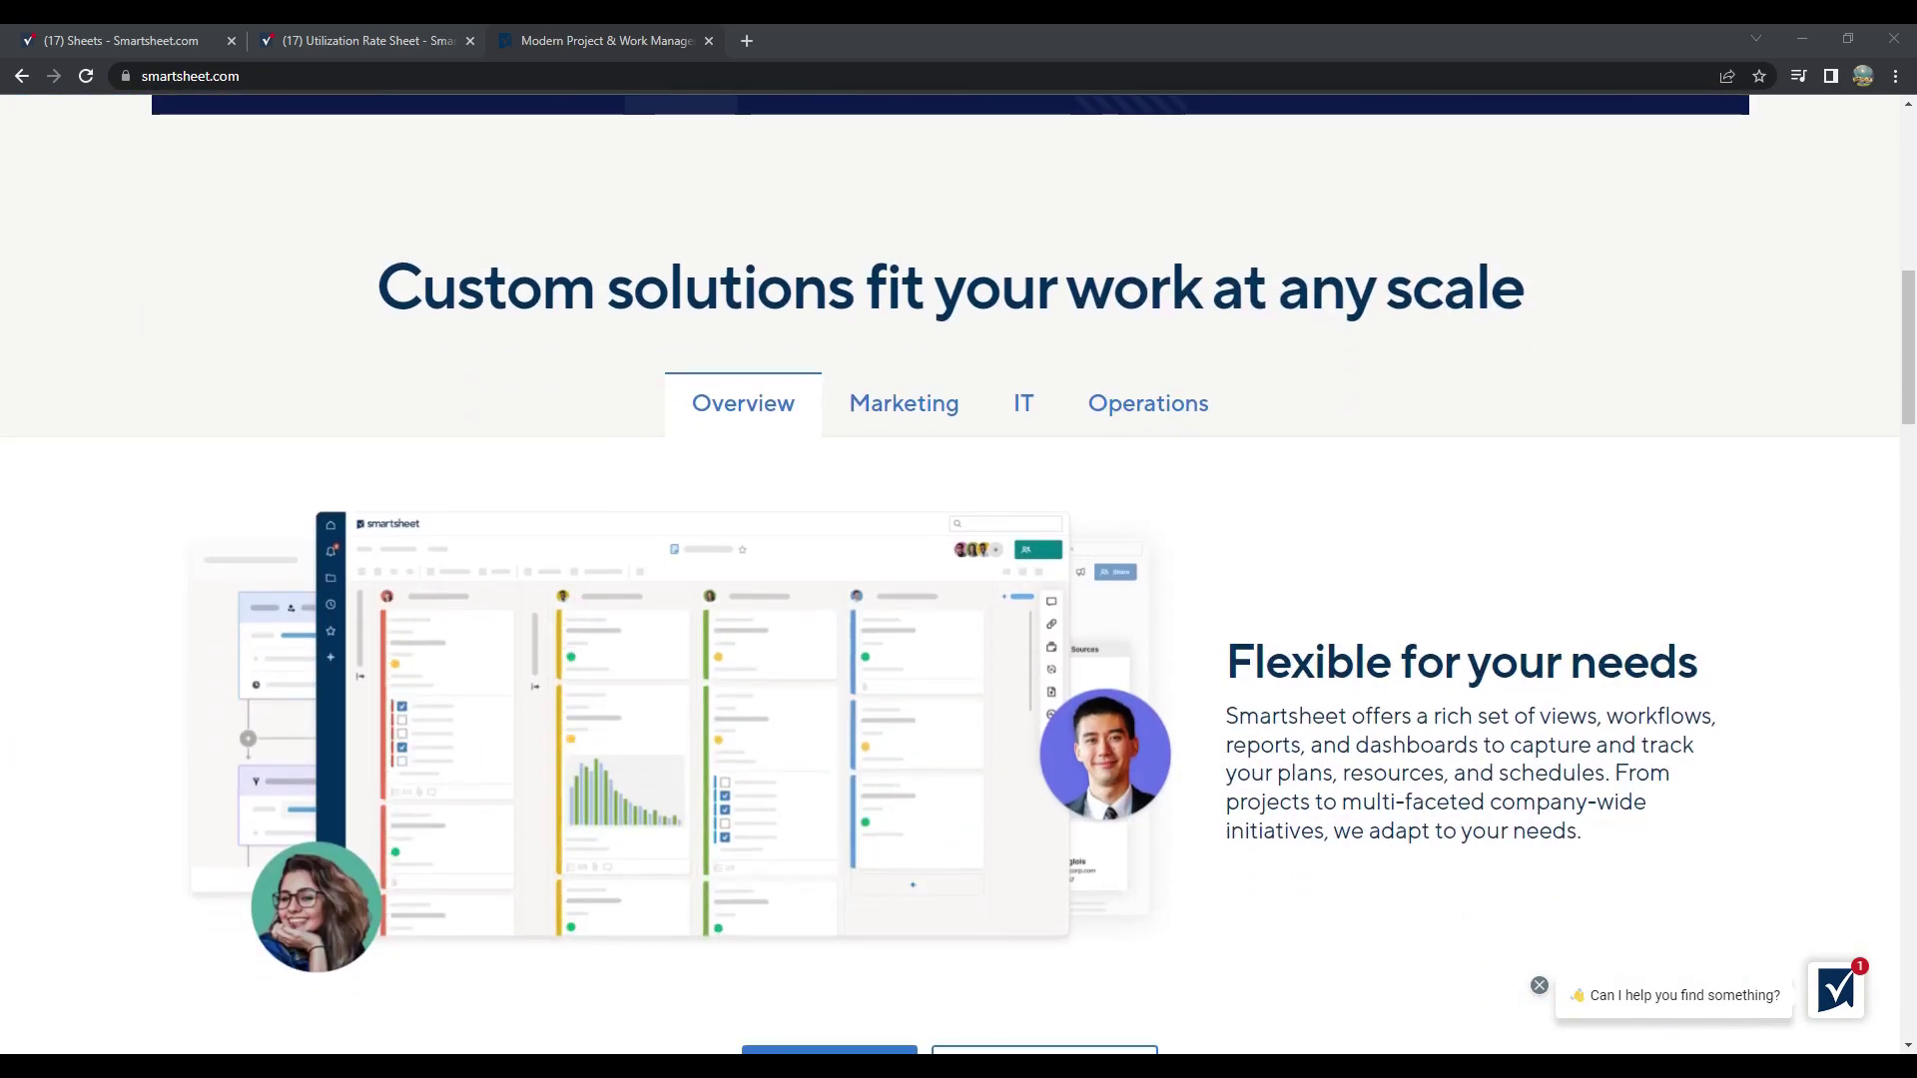
scroll(958, 560, "down", 1)
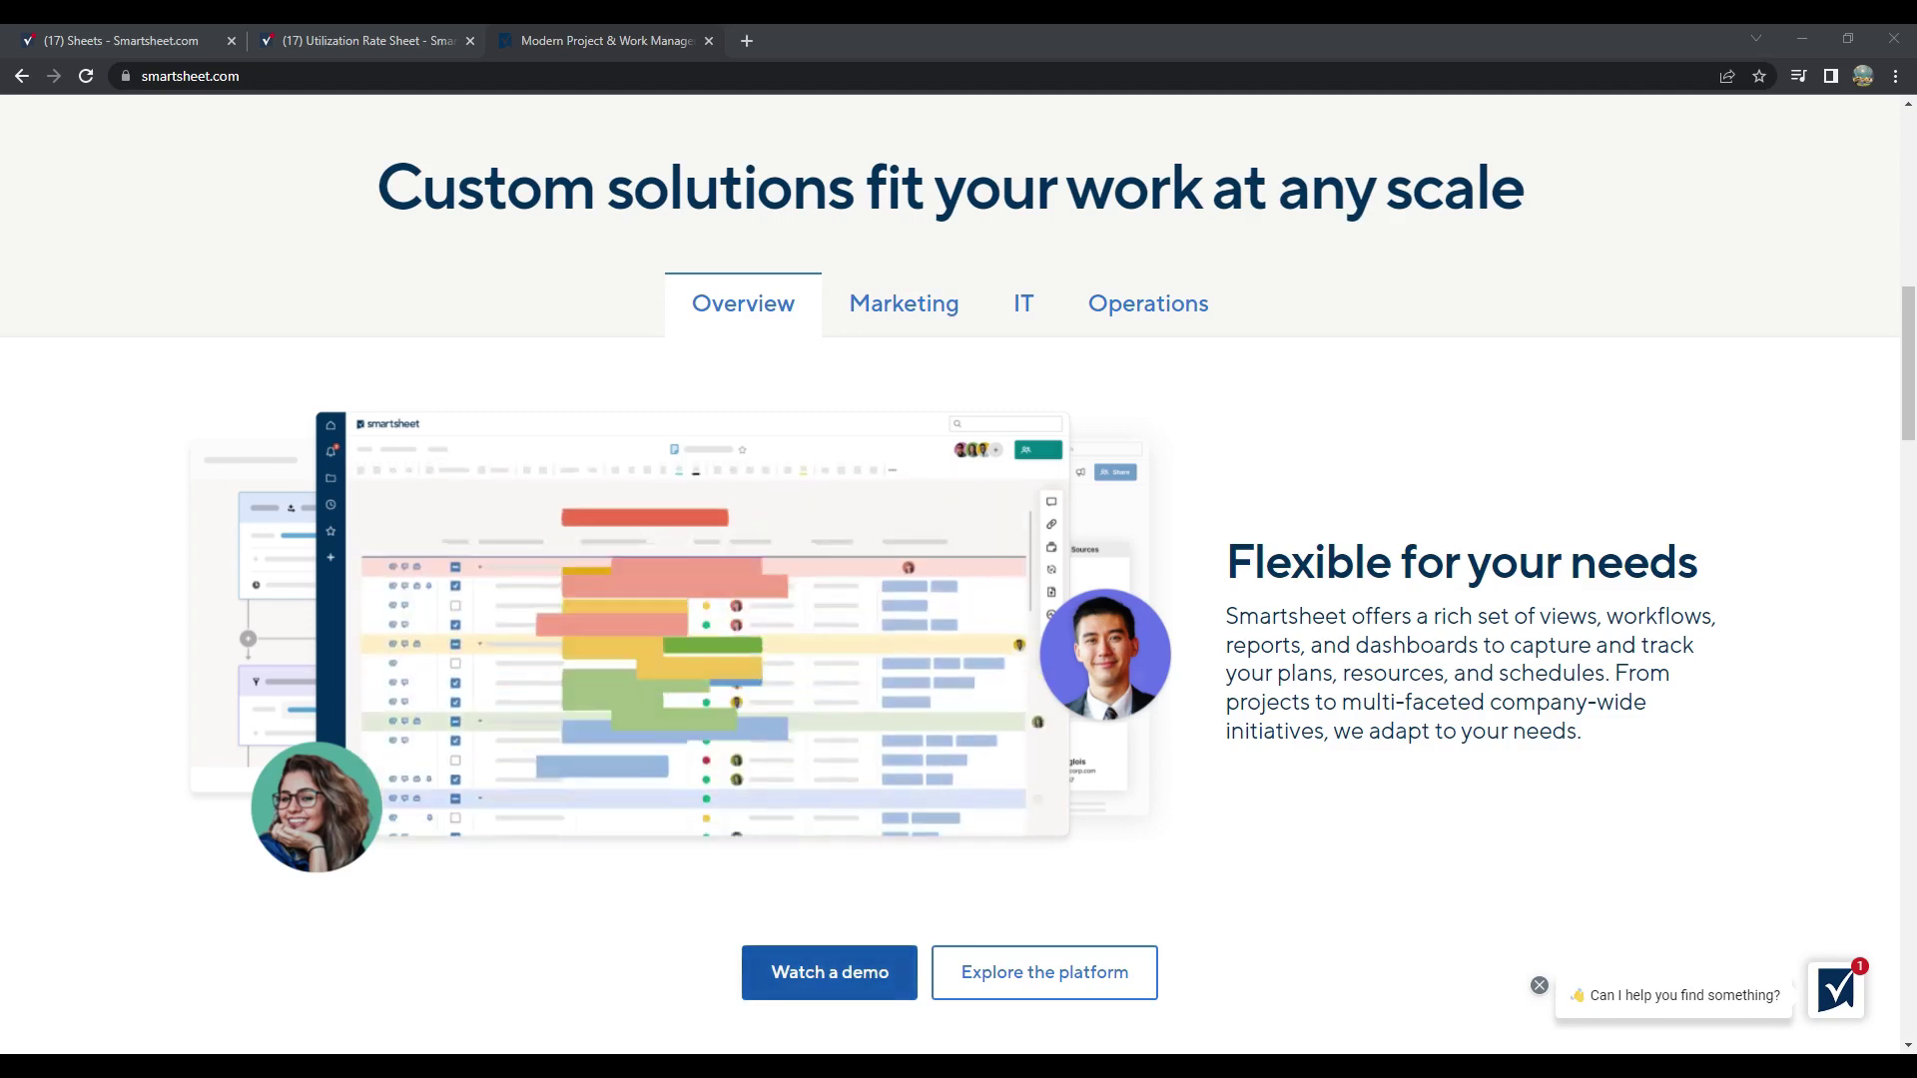
scroll(959, 559, "down", 2)
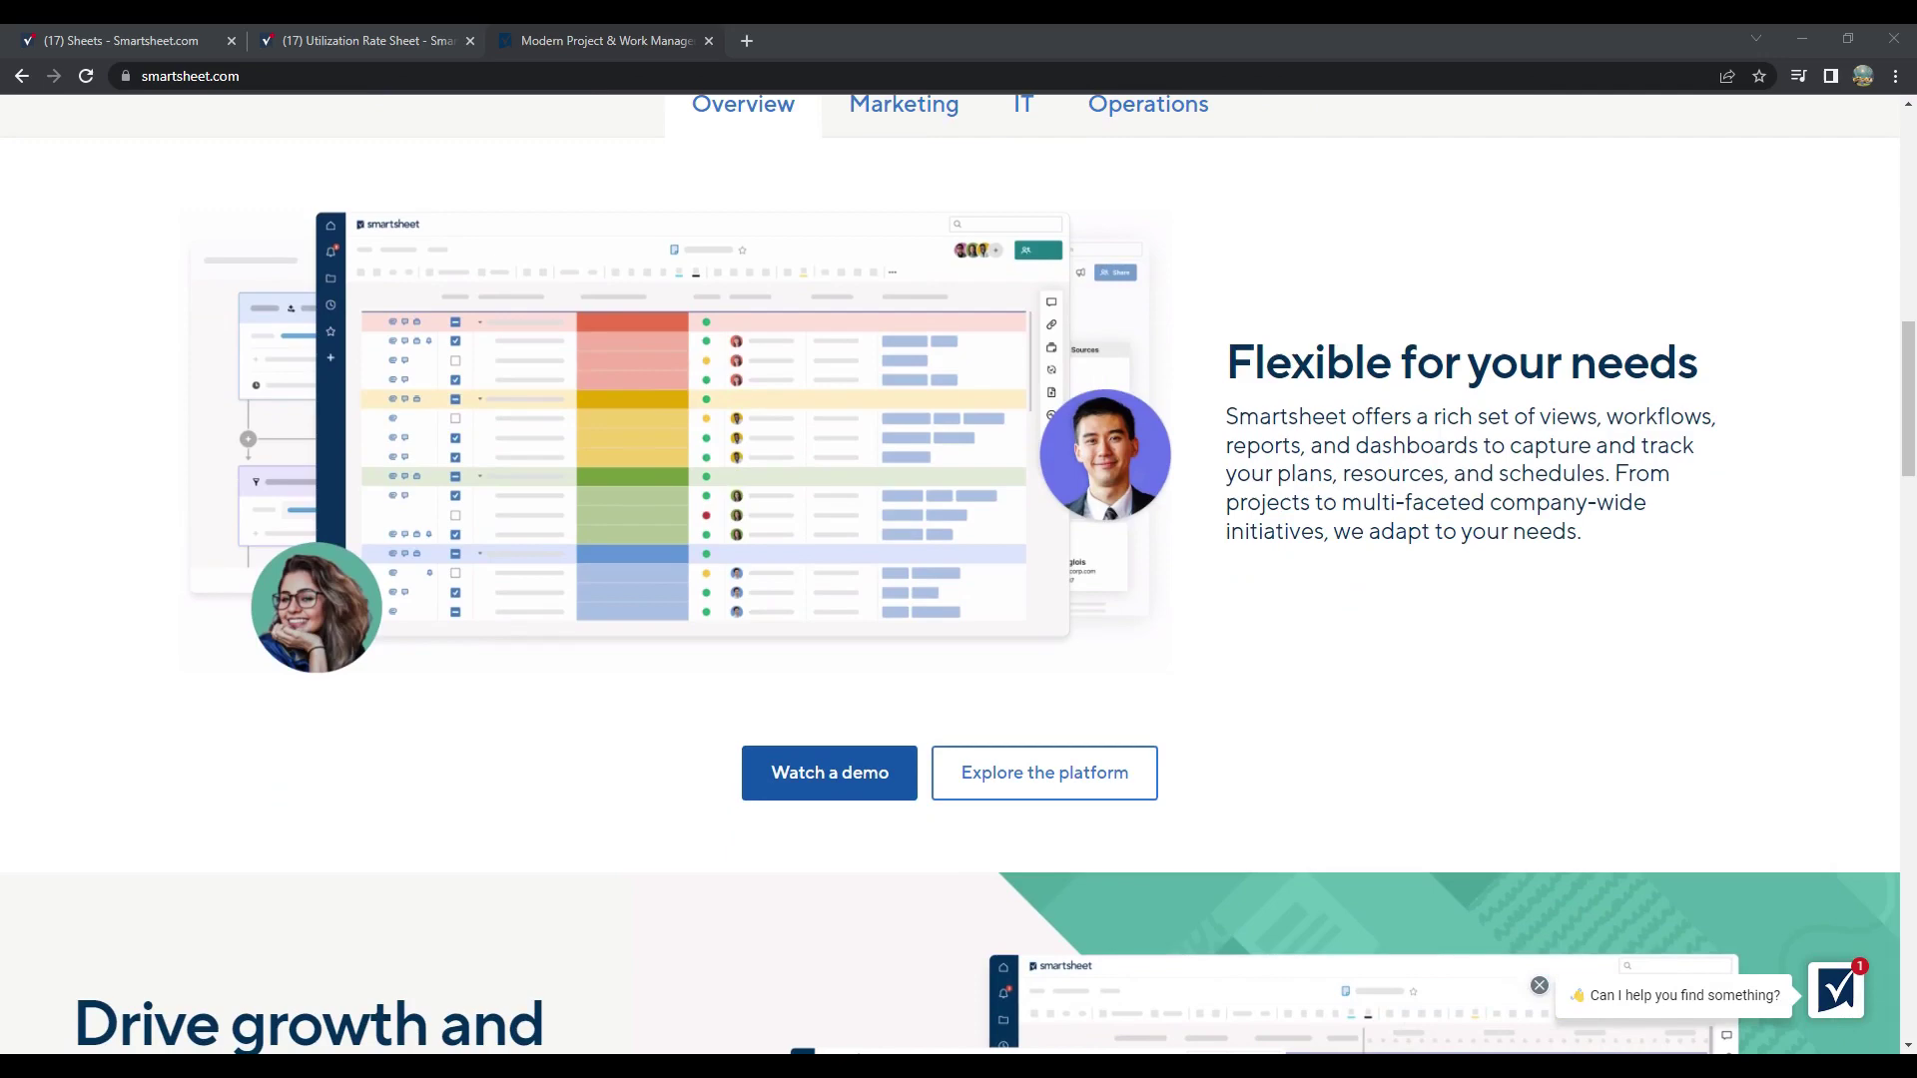
scroll(958, 559, "up", 12)
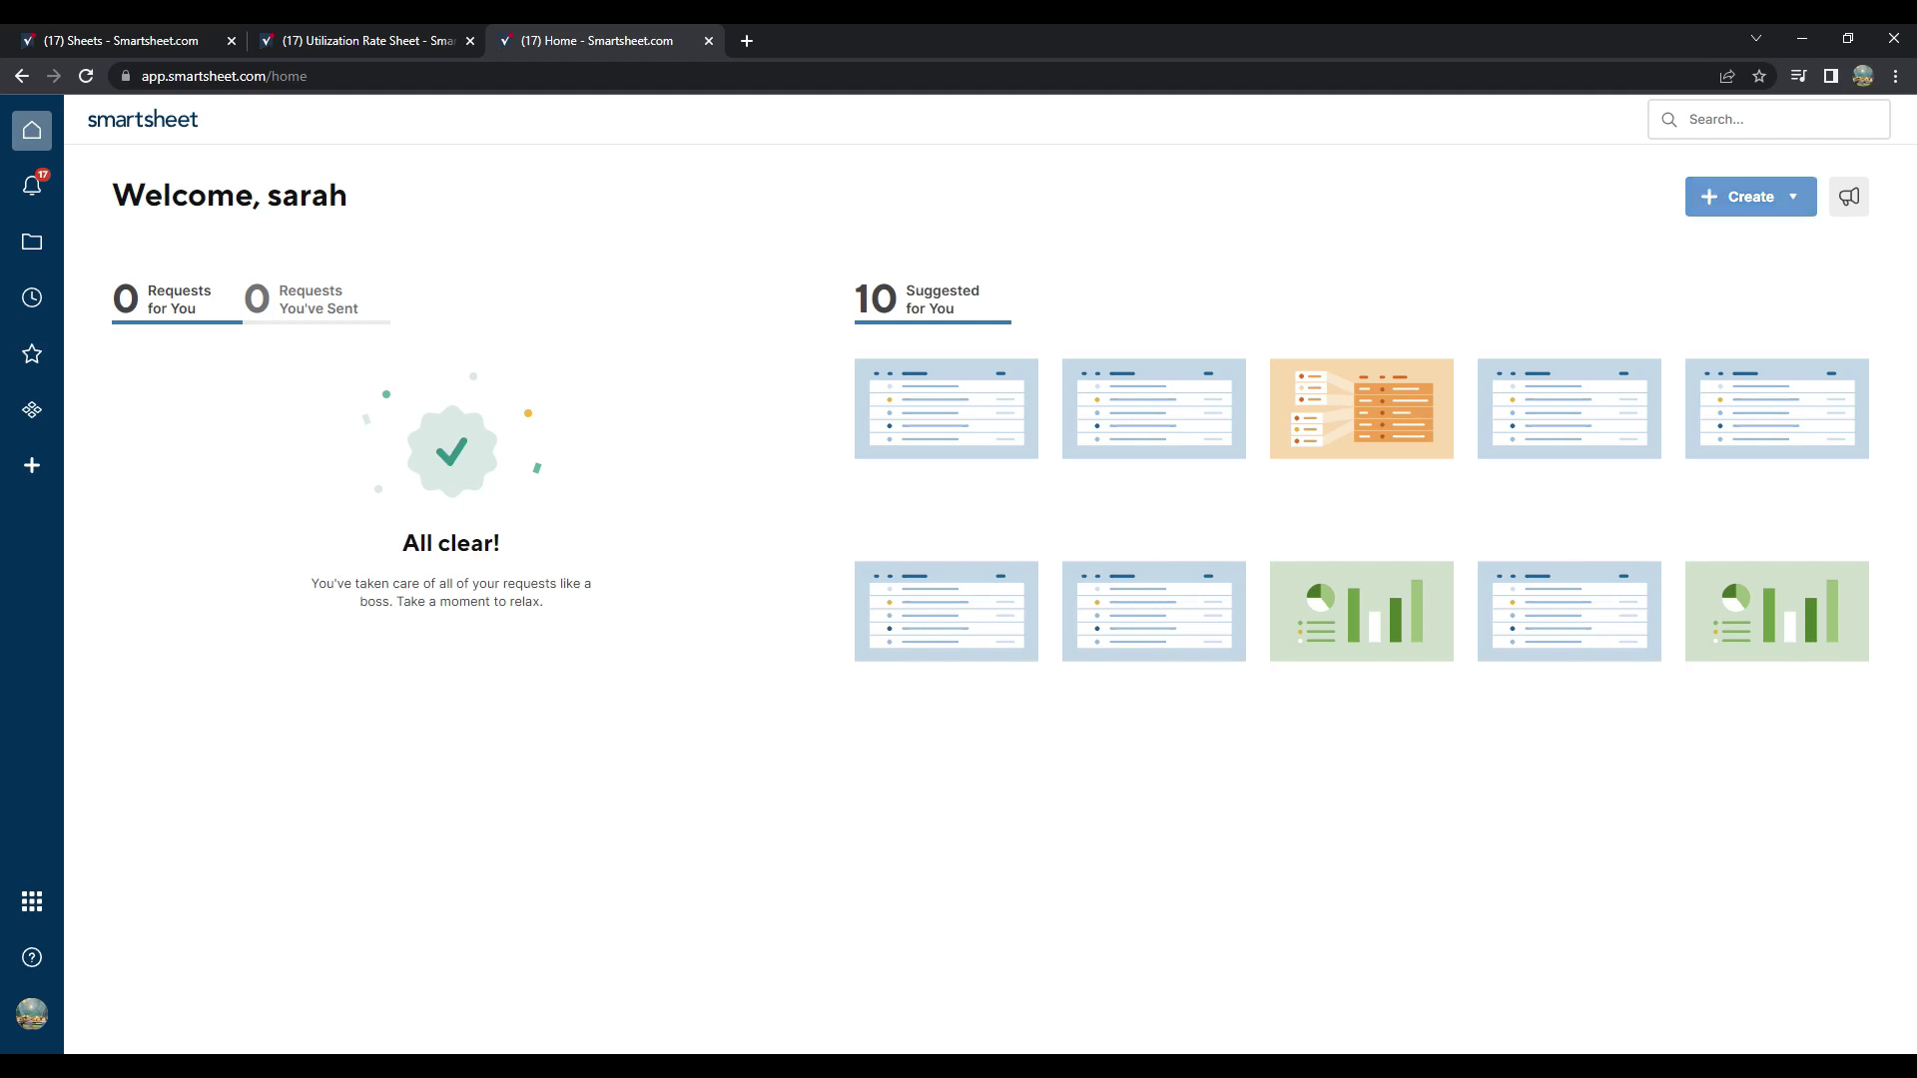
Step: Create a new sheet named "UR SHEET"
left_click(1751, 197)
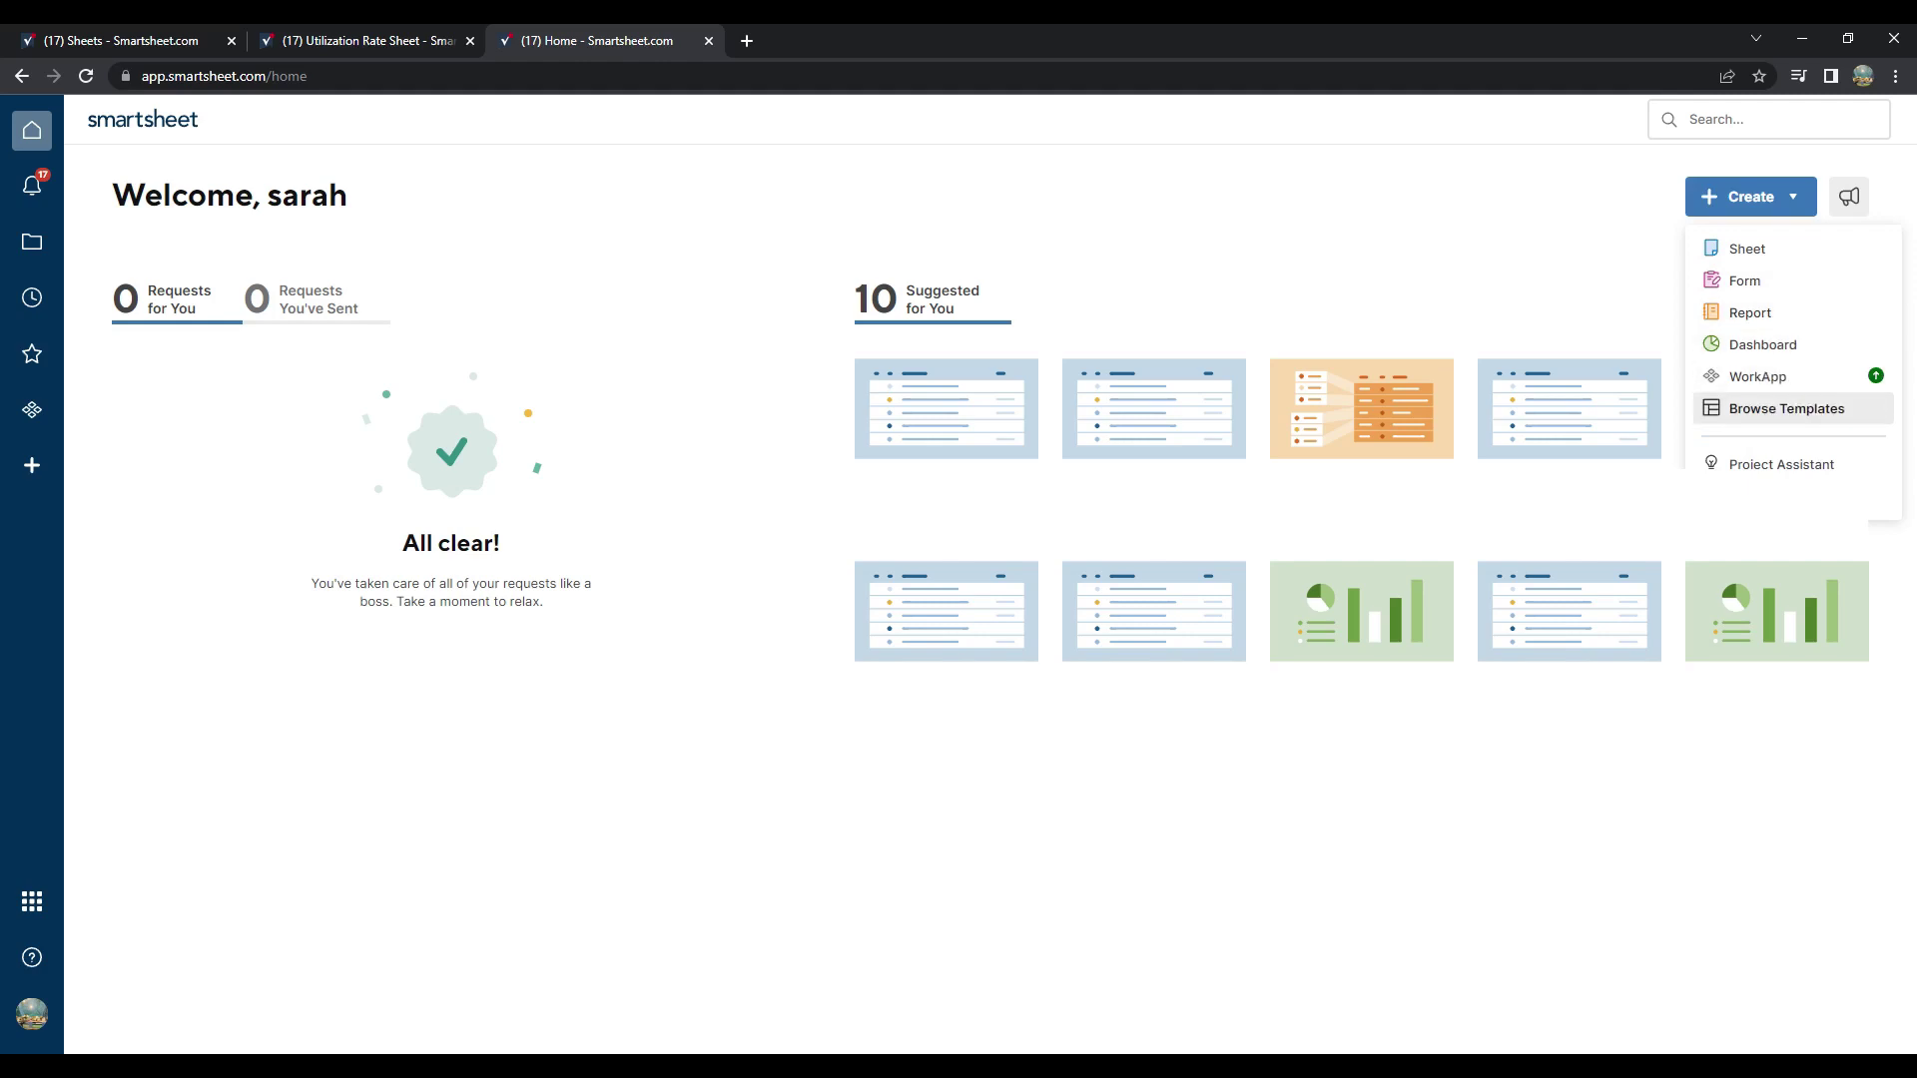
left_click(1747, 249)
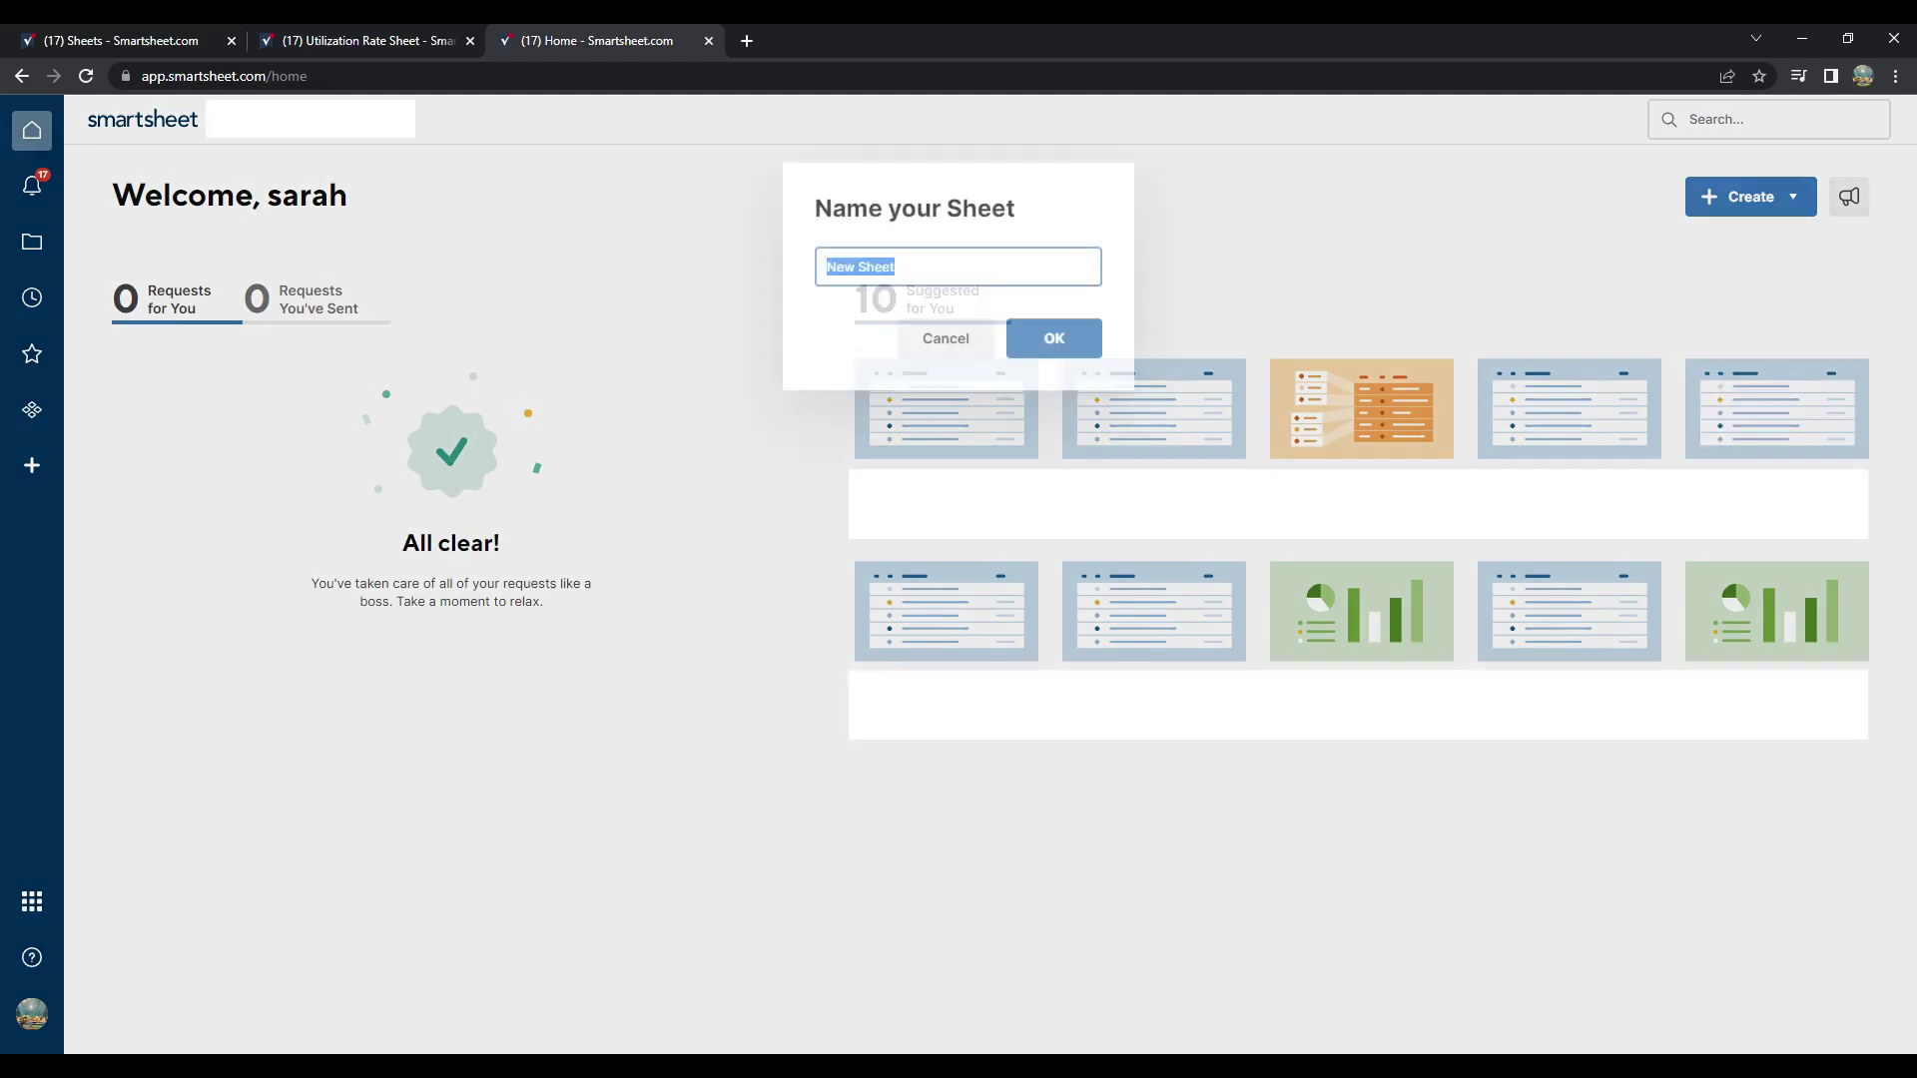
type("u")
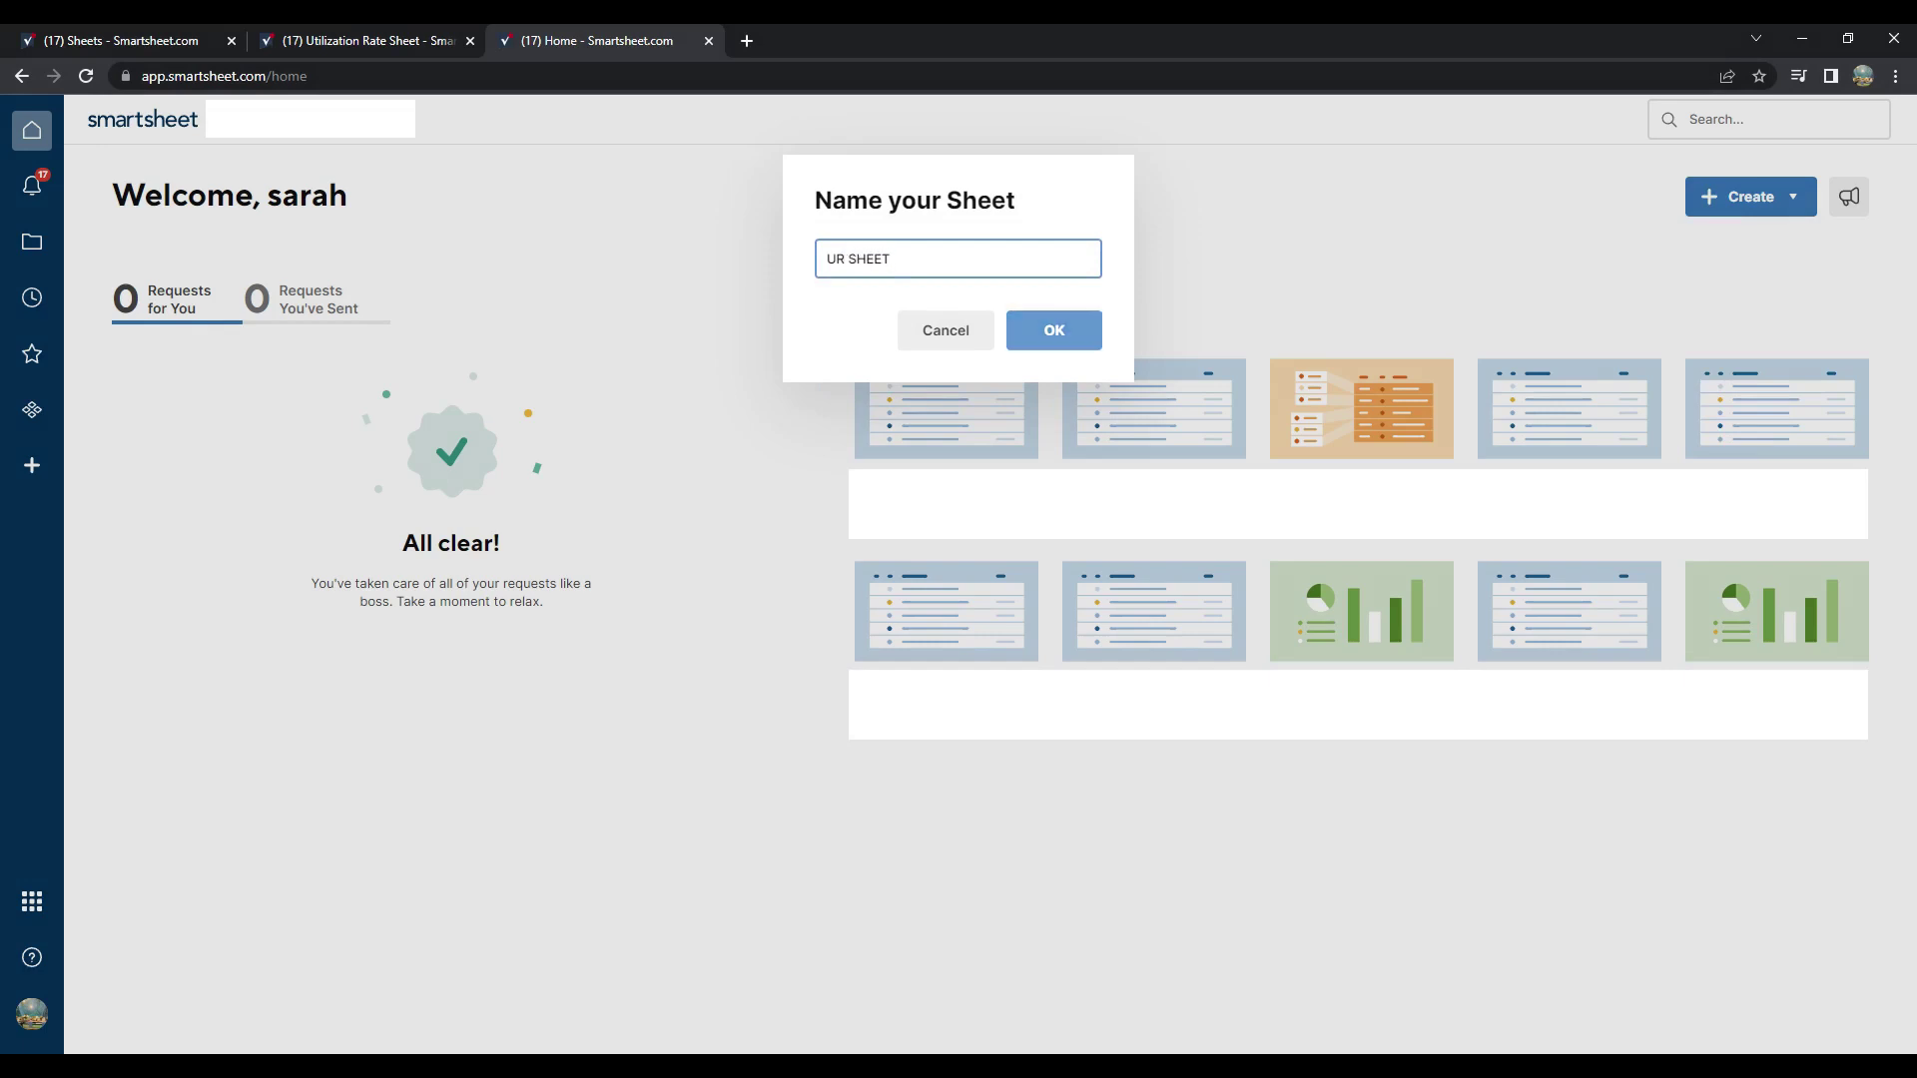
left_click(1053, 329)
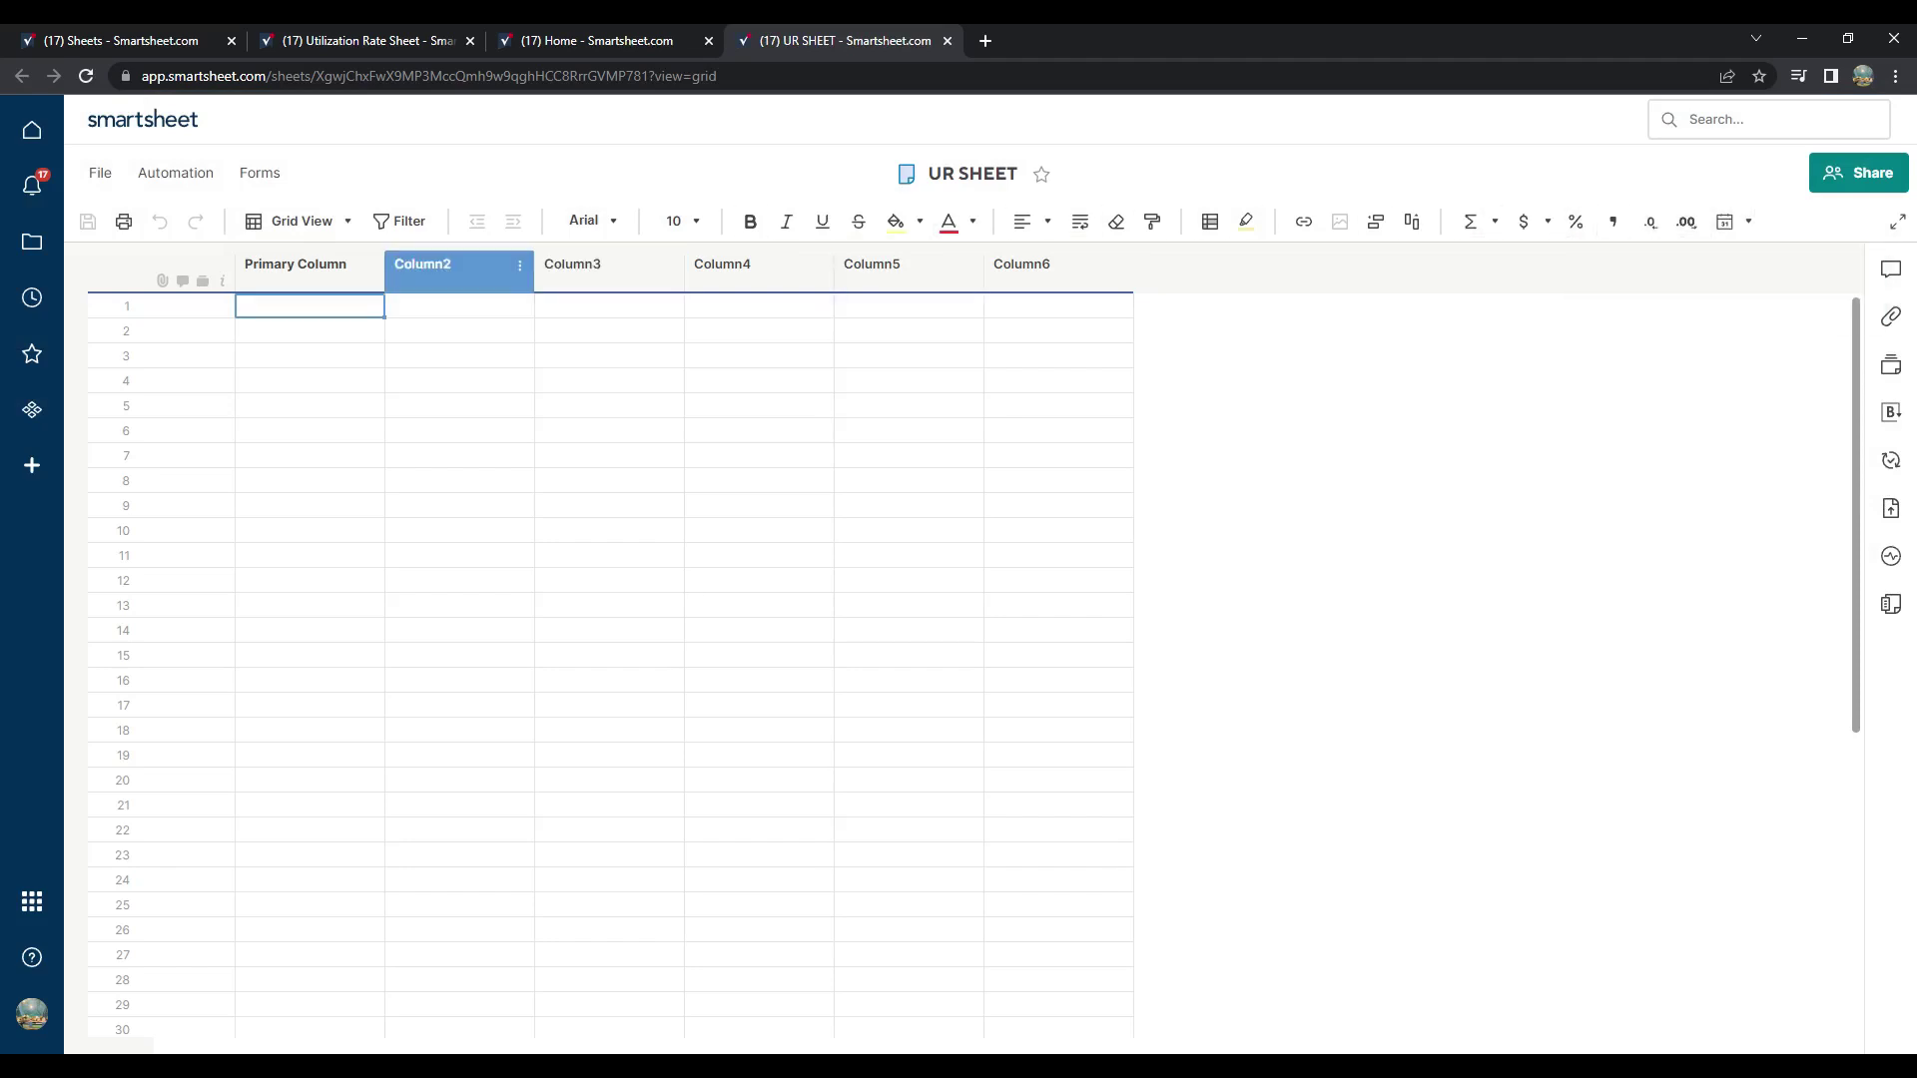
Step: Rename the primary column to "Task"
right_click(318, 282)
left_click(416, 405)
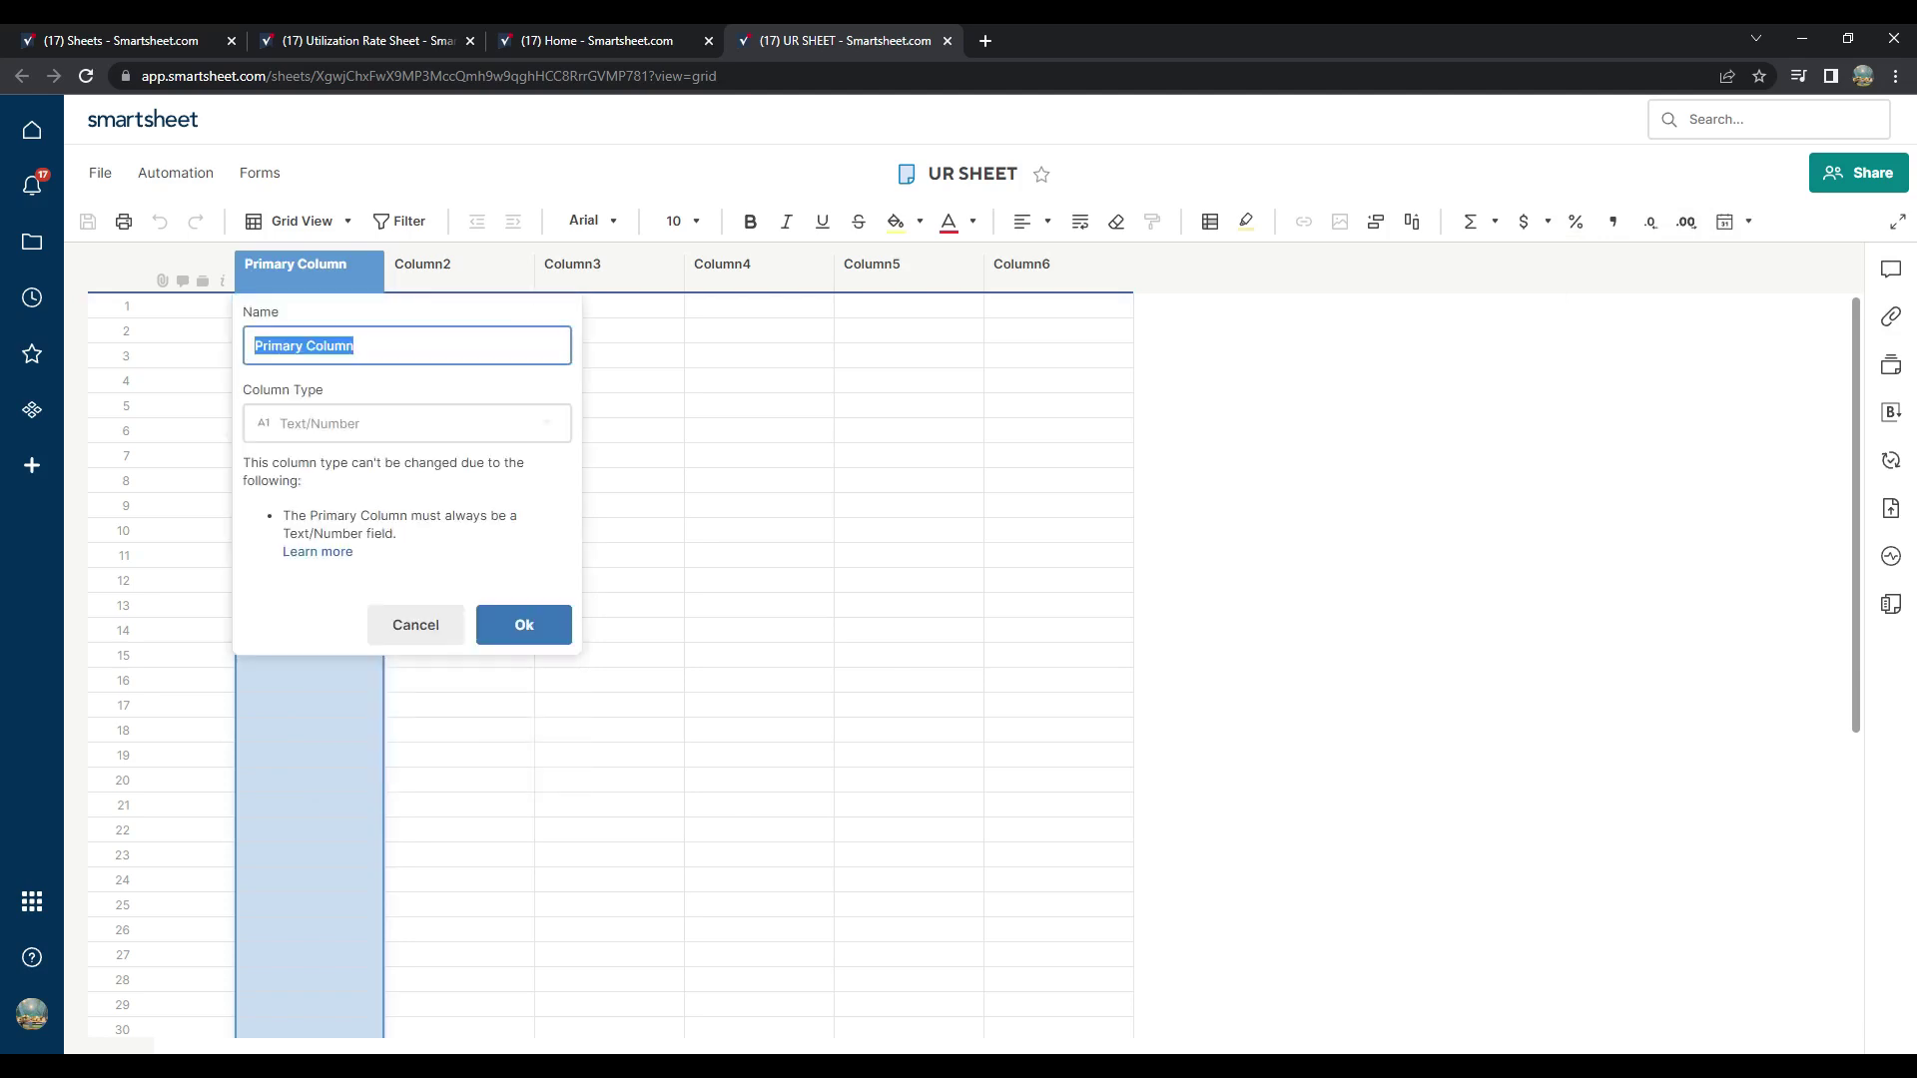
type("T")
type("ask")
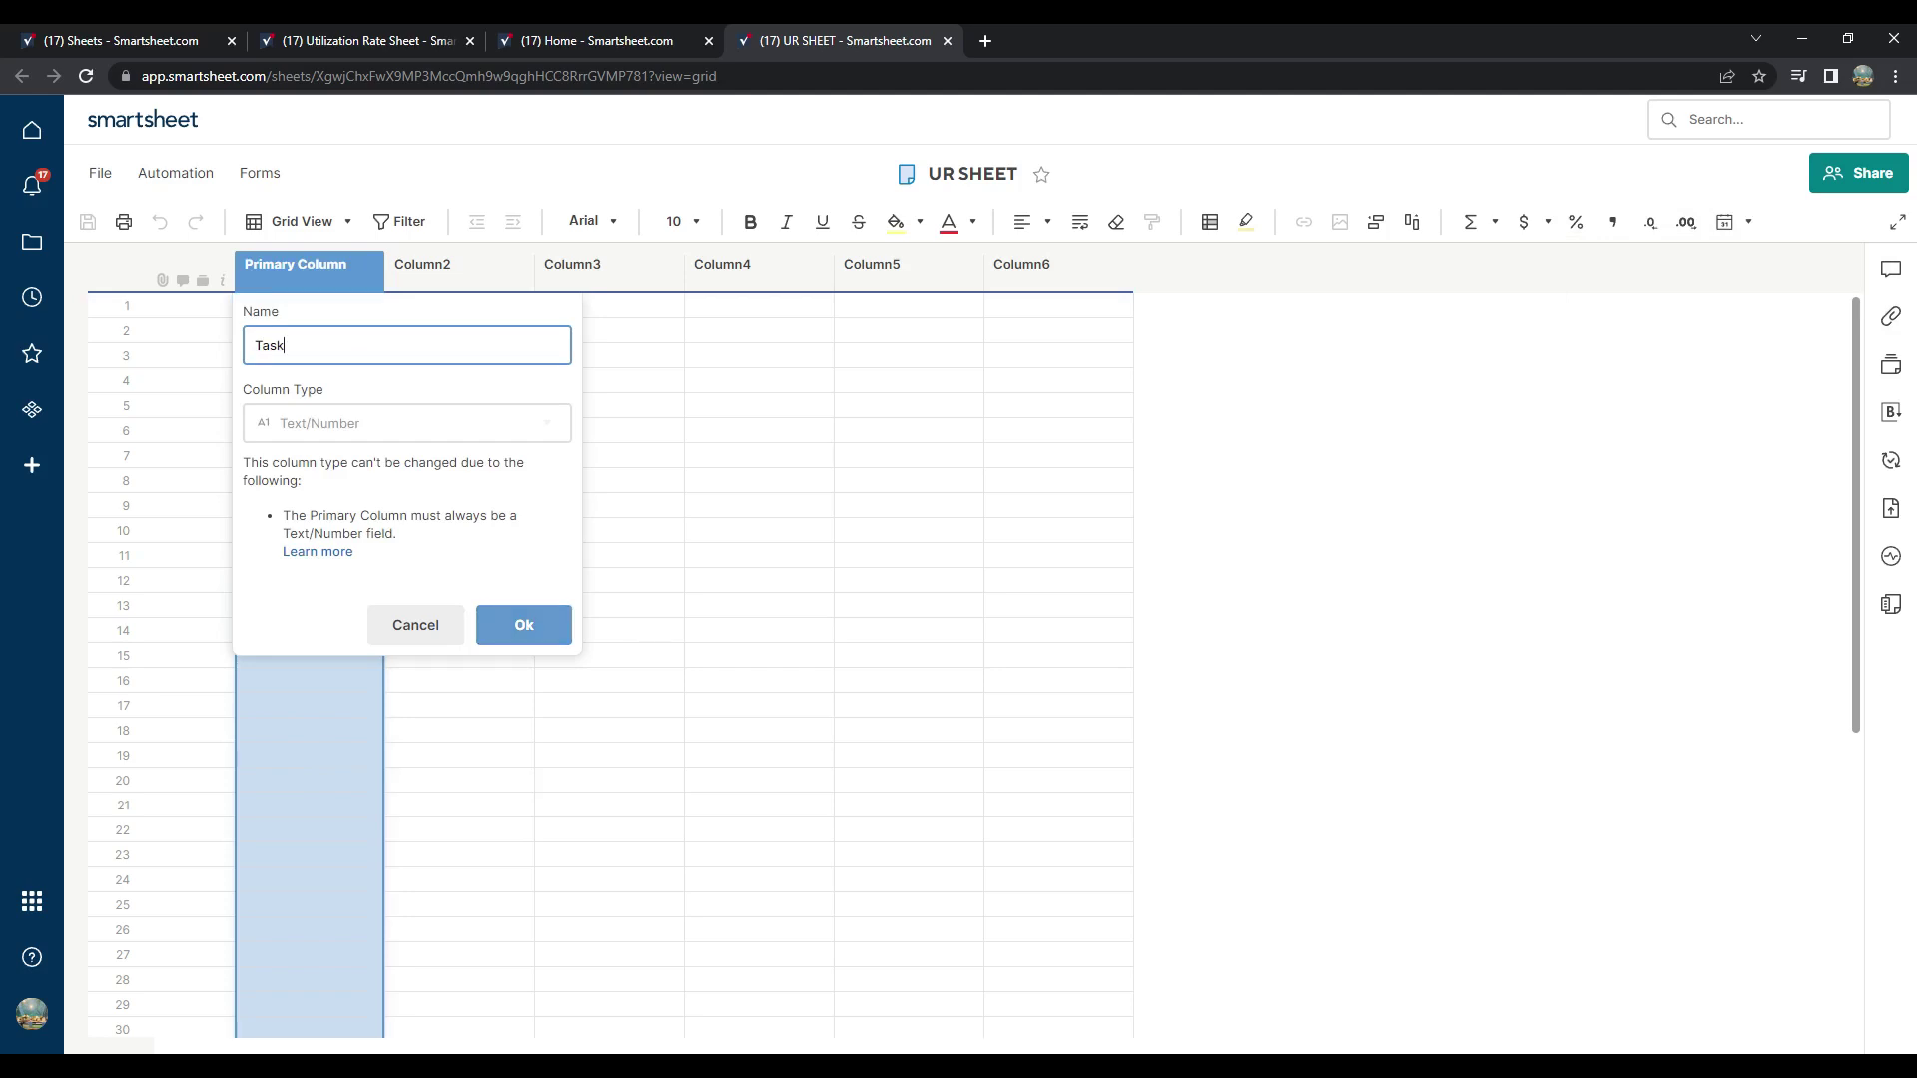
left_click(525, 626)
Step: Rename Column2 to "Hours" and widen the Task column to about two and a half times its width
right_click(441, 271)
left_click(536, 405)
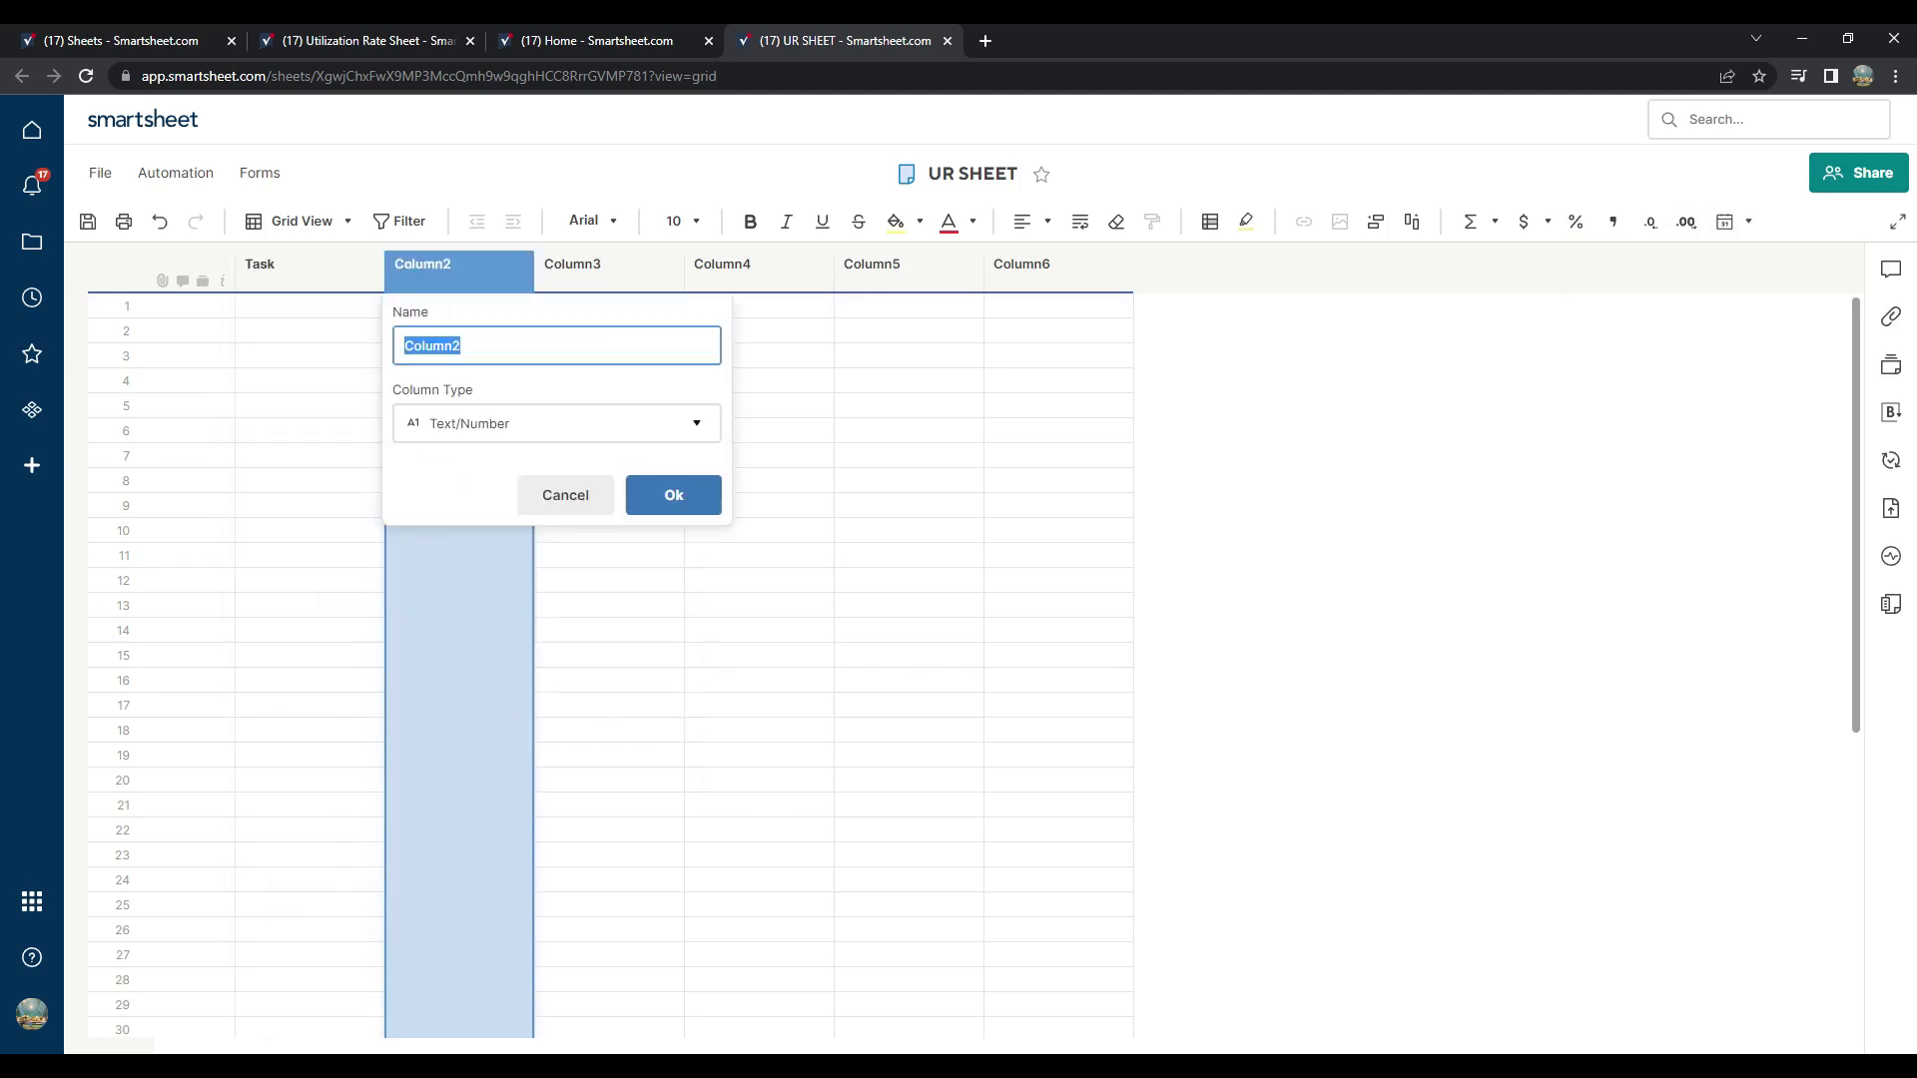
type("Hours")
key("Return")
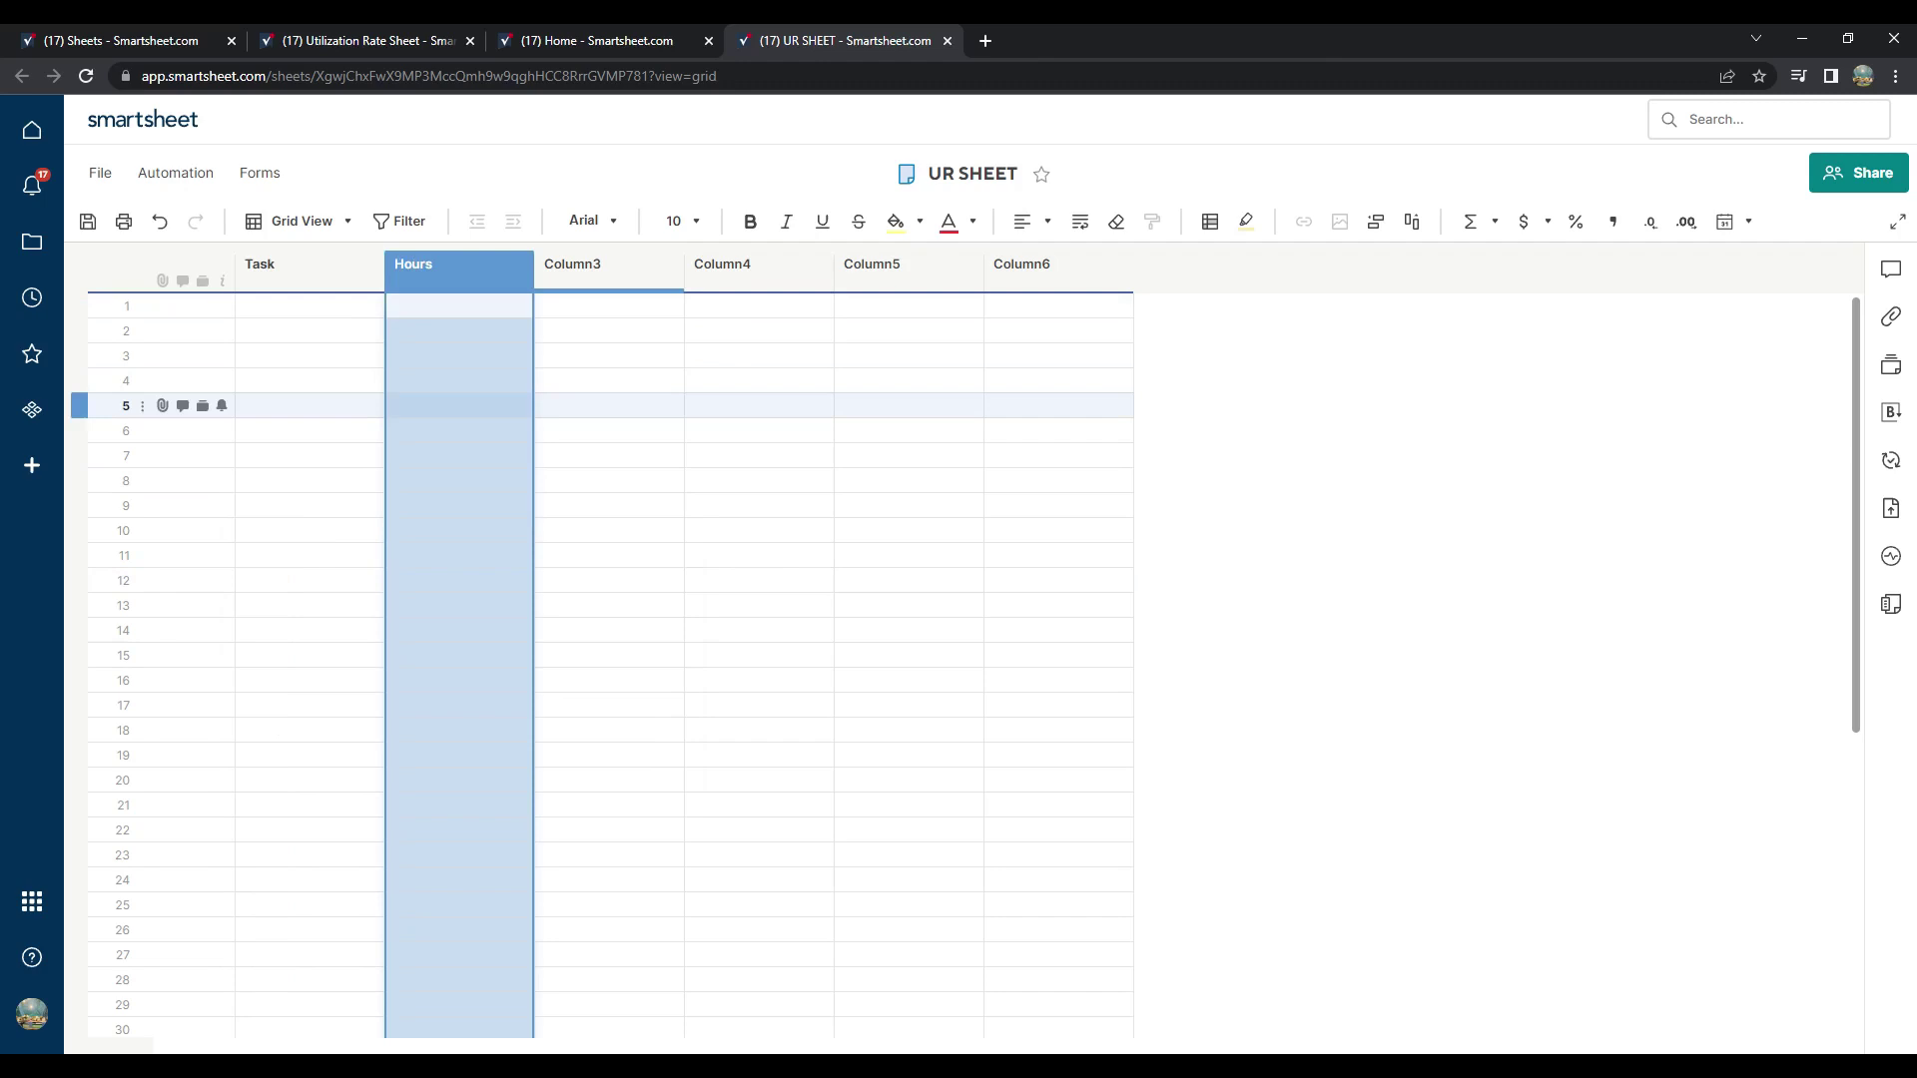
left_click(299, 264)
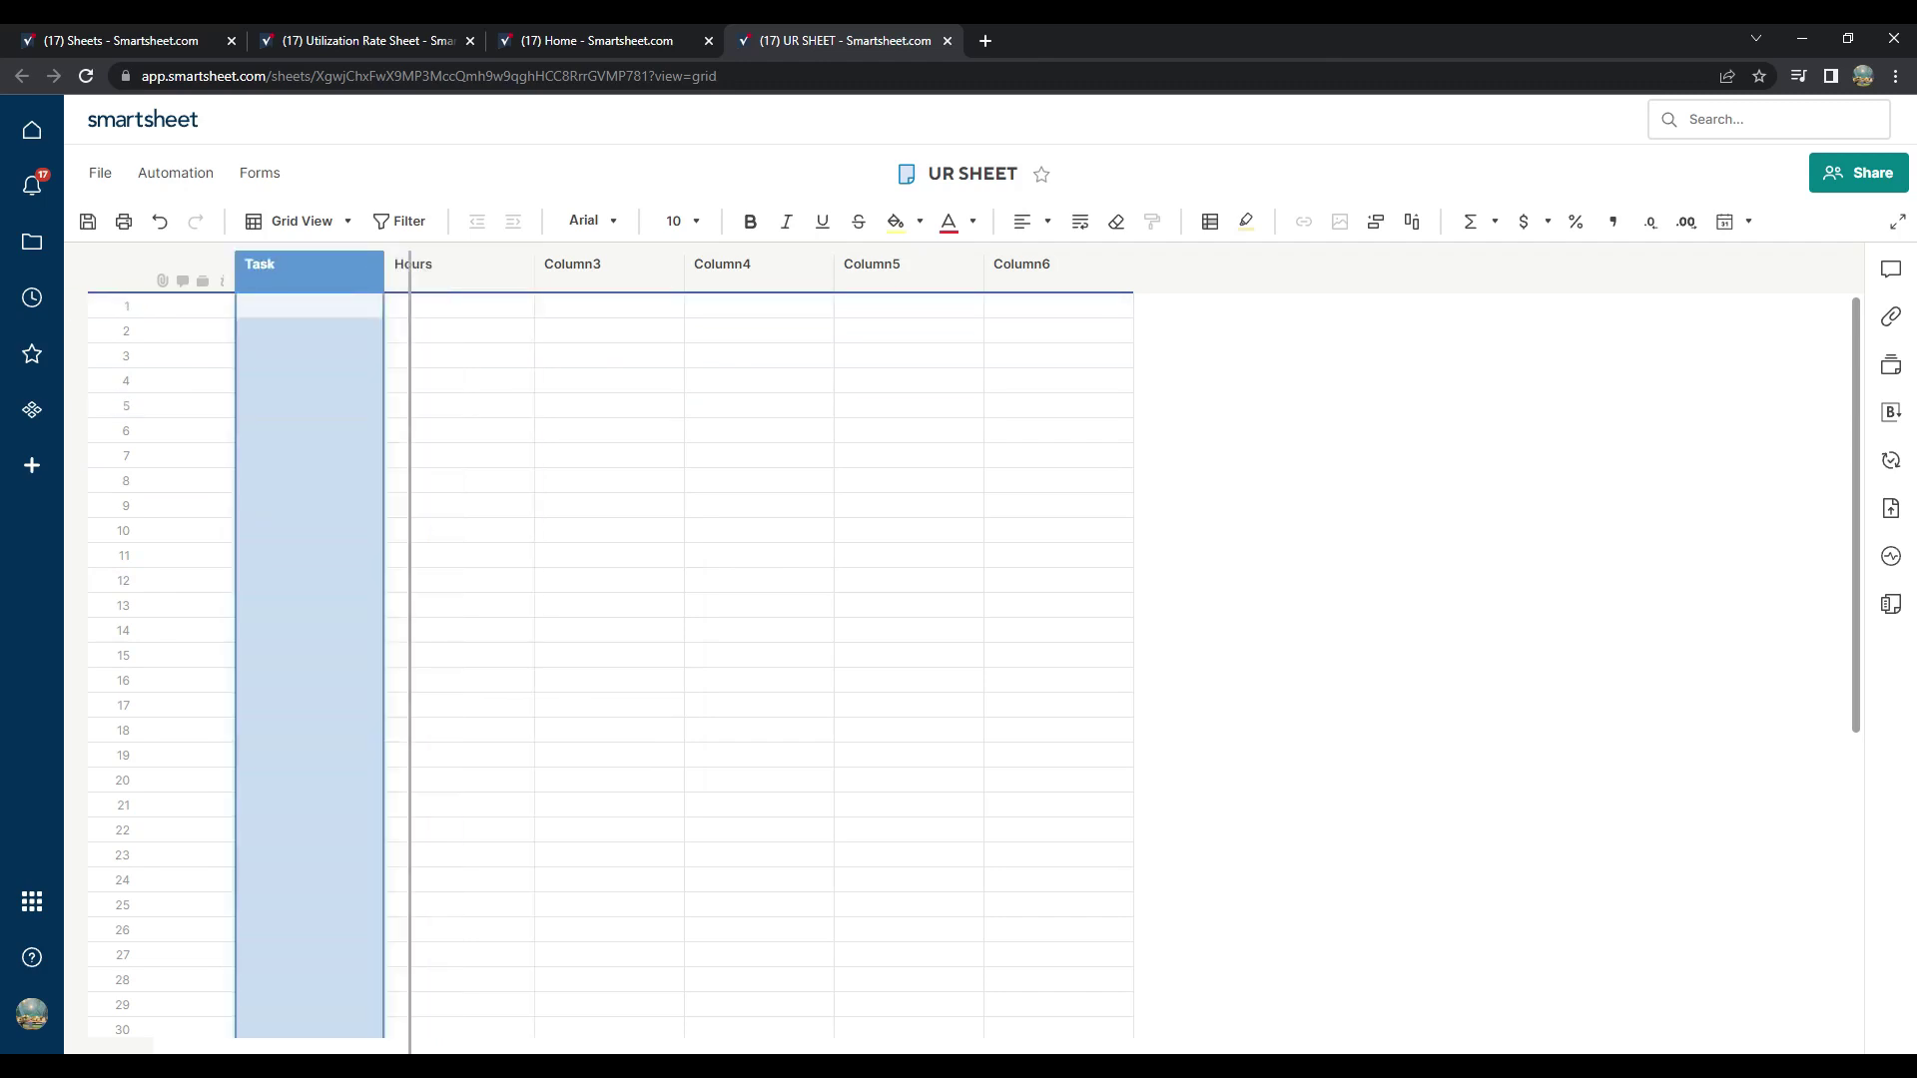
left_click_drag(613, 264, 616, 263)
Step: Fill in row 1 with the task "ANSWERING EMAIL RFI's" and 0.15 hours
left_click(424, 305)
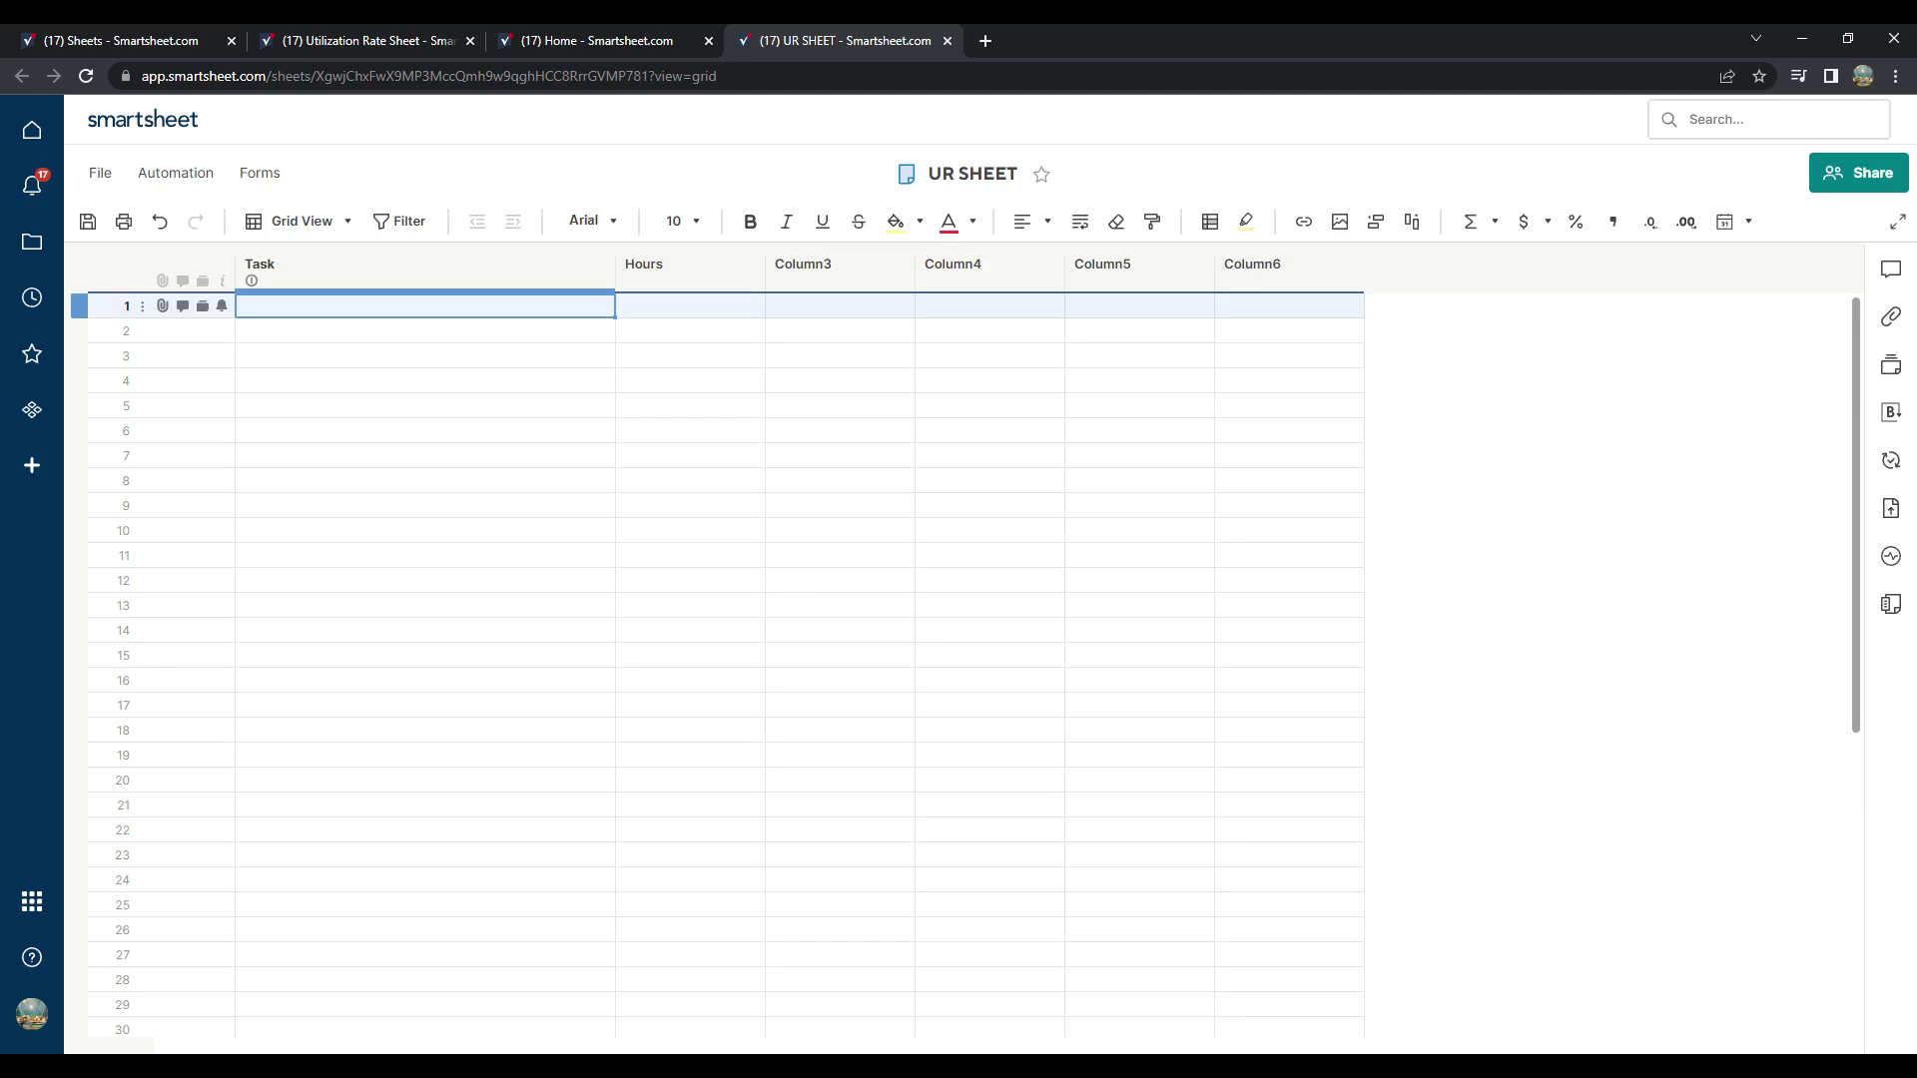
type("AN")
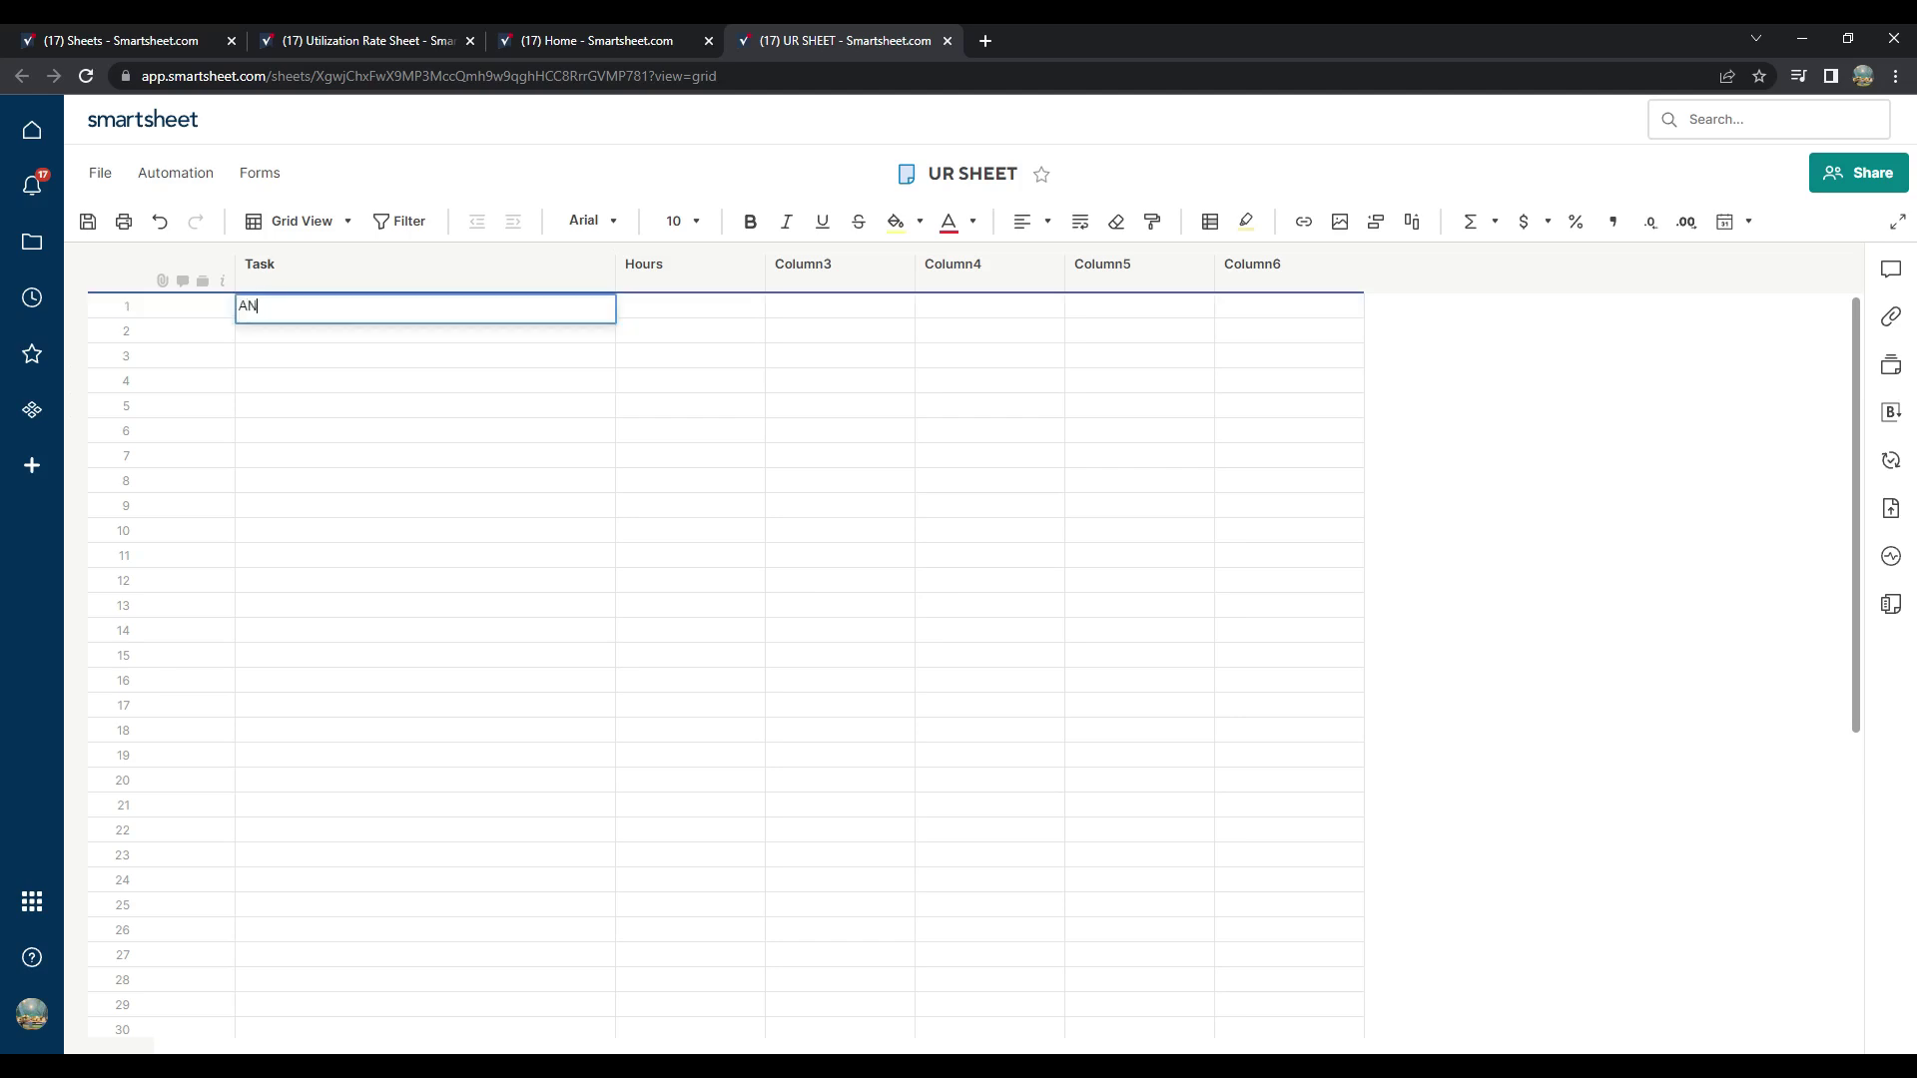
type("SWERING EMAIL RFI's")
key("Tab")
type("0.1")
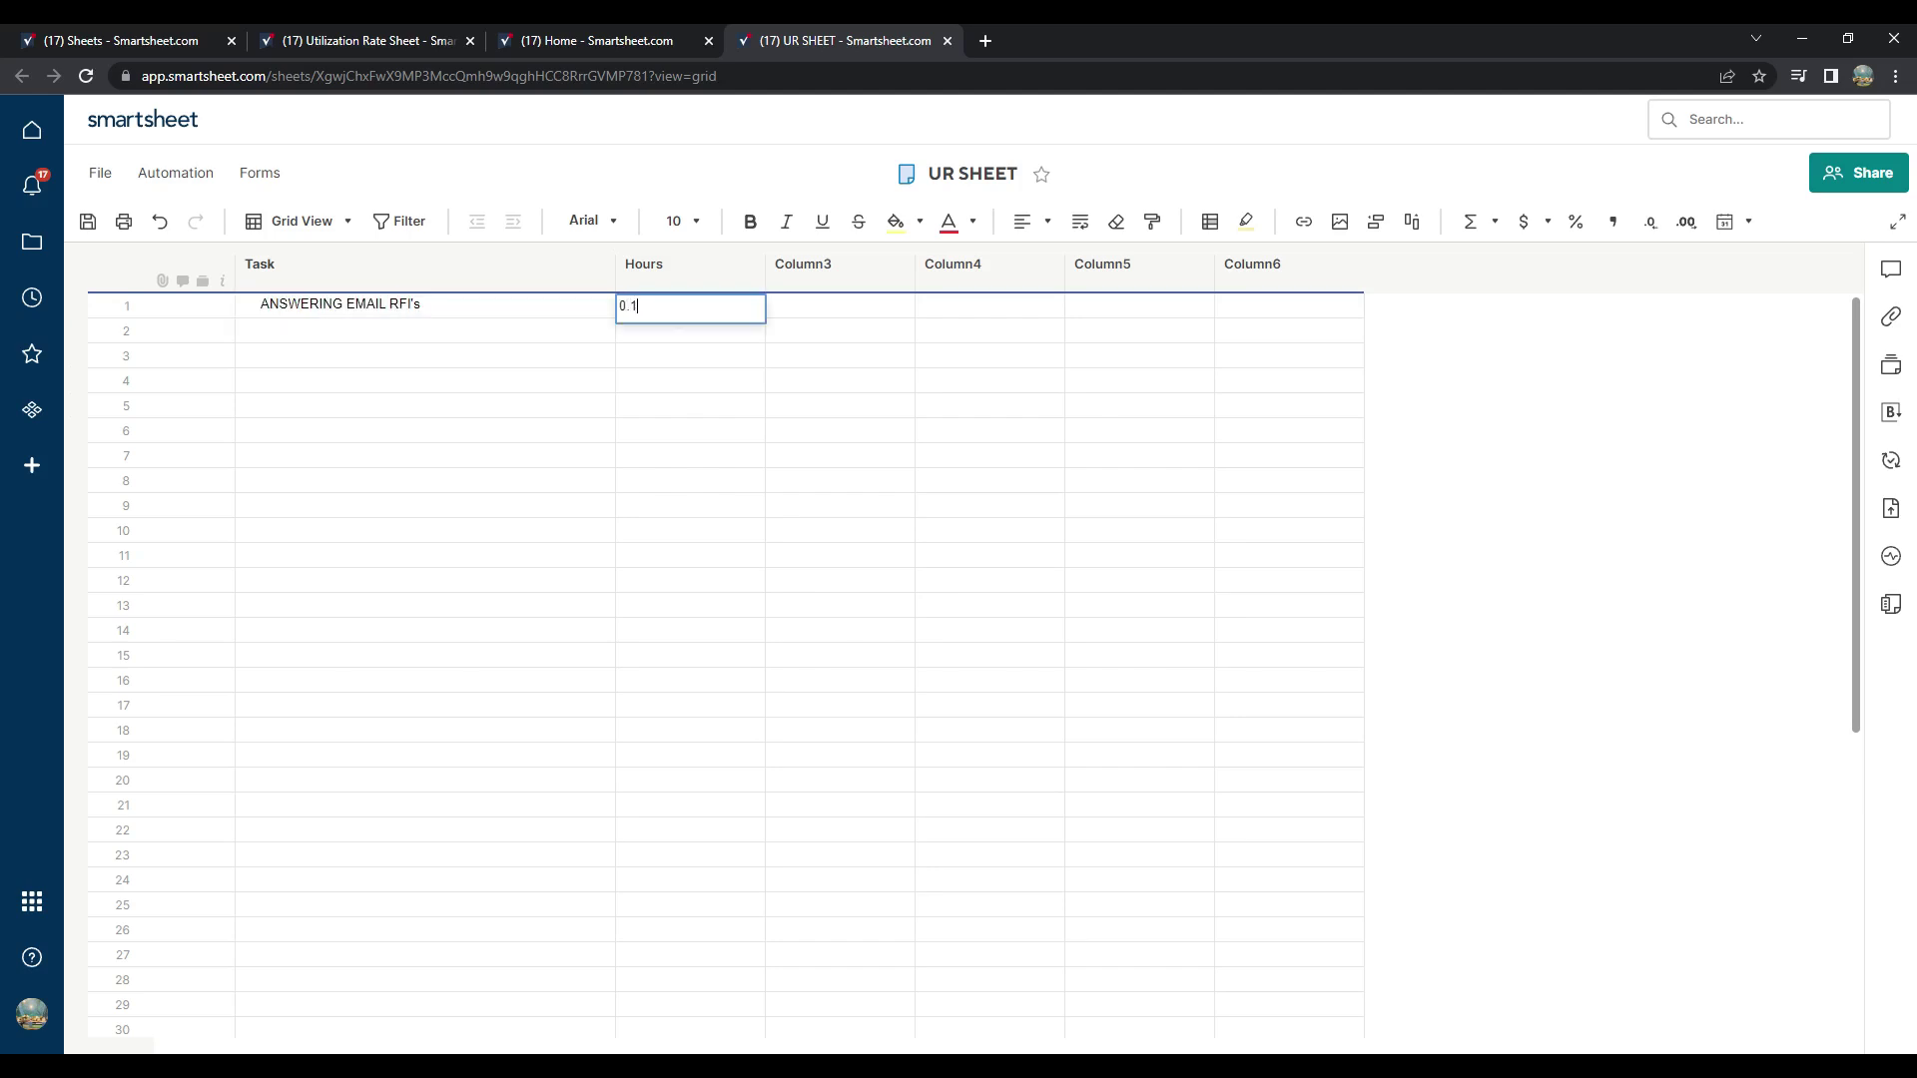
type("5")
key("Return")
key("Left")
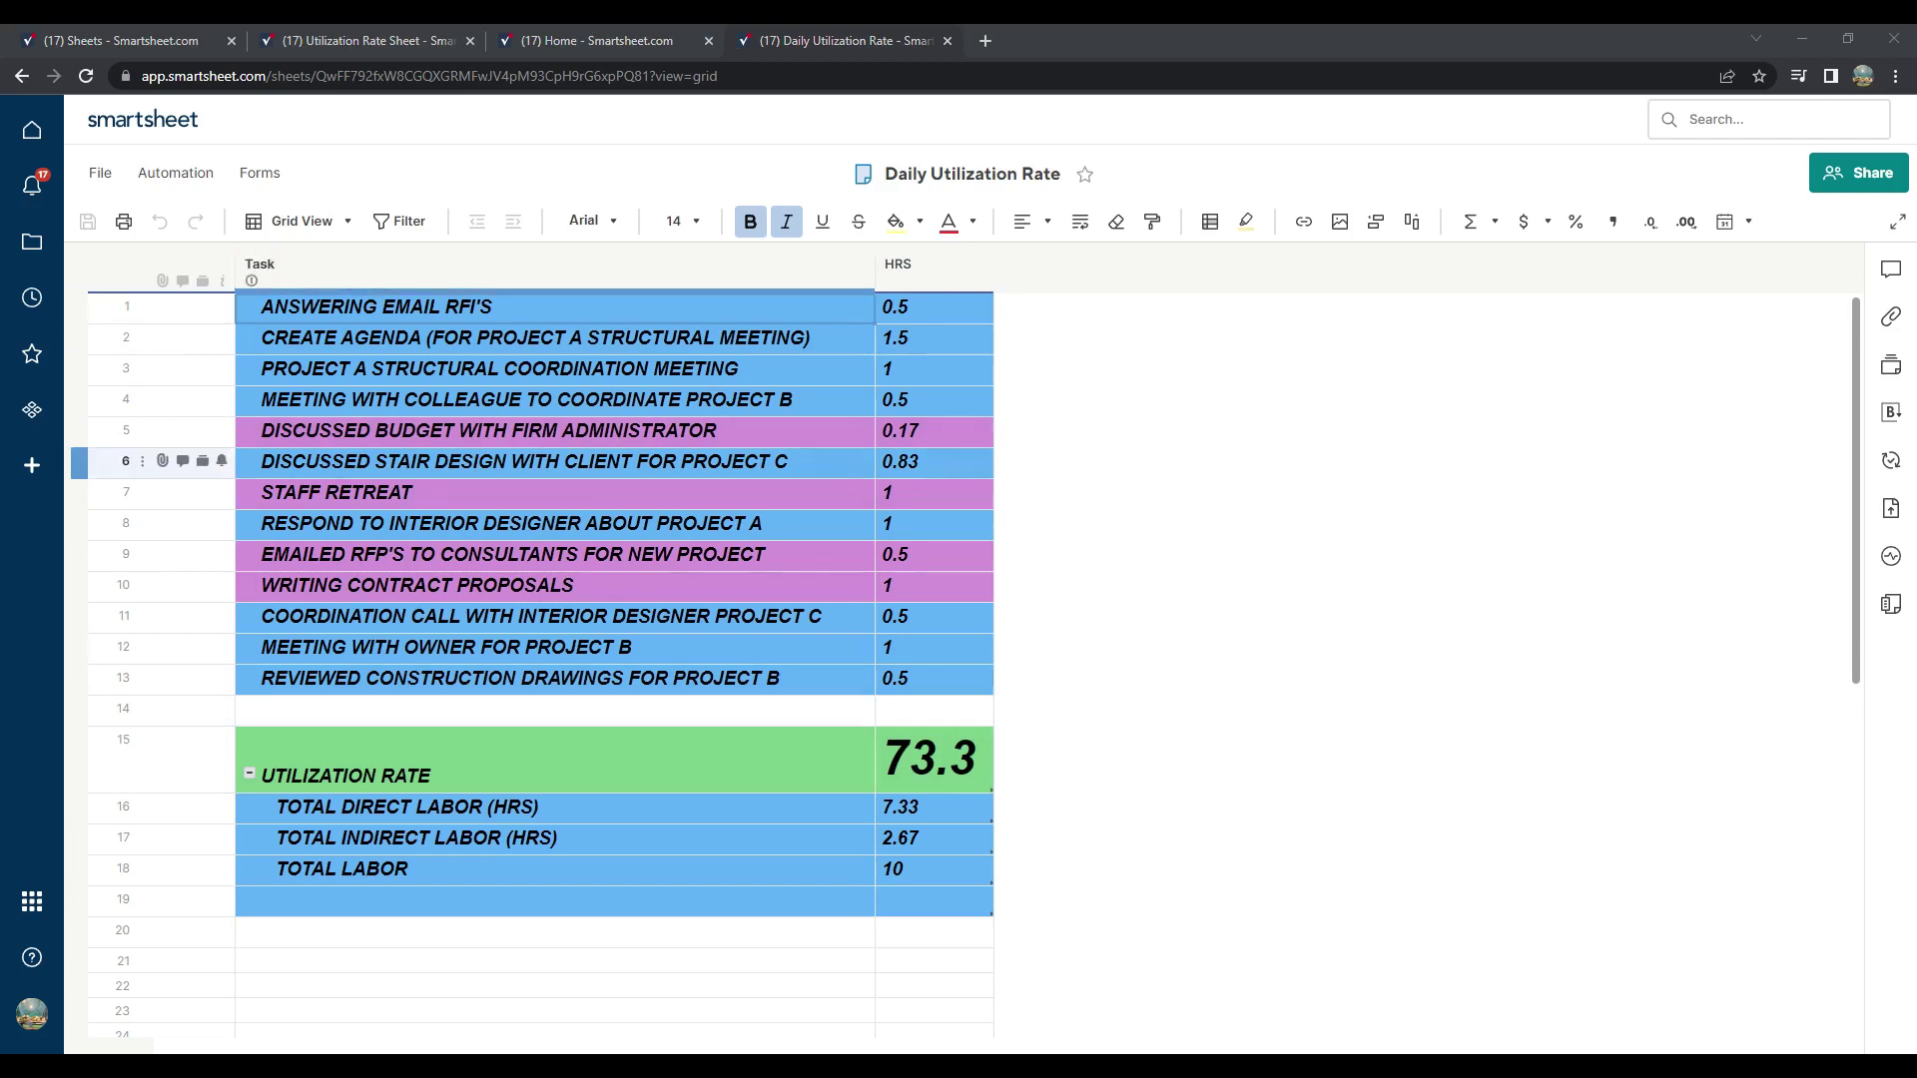
Step: In the Daily Utilization Rate sheet, outdent rows 16 to 19 beneath the Utilization Rate row
left_click(123, 759)
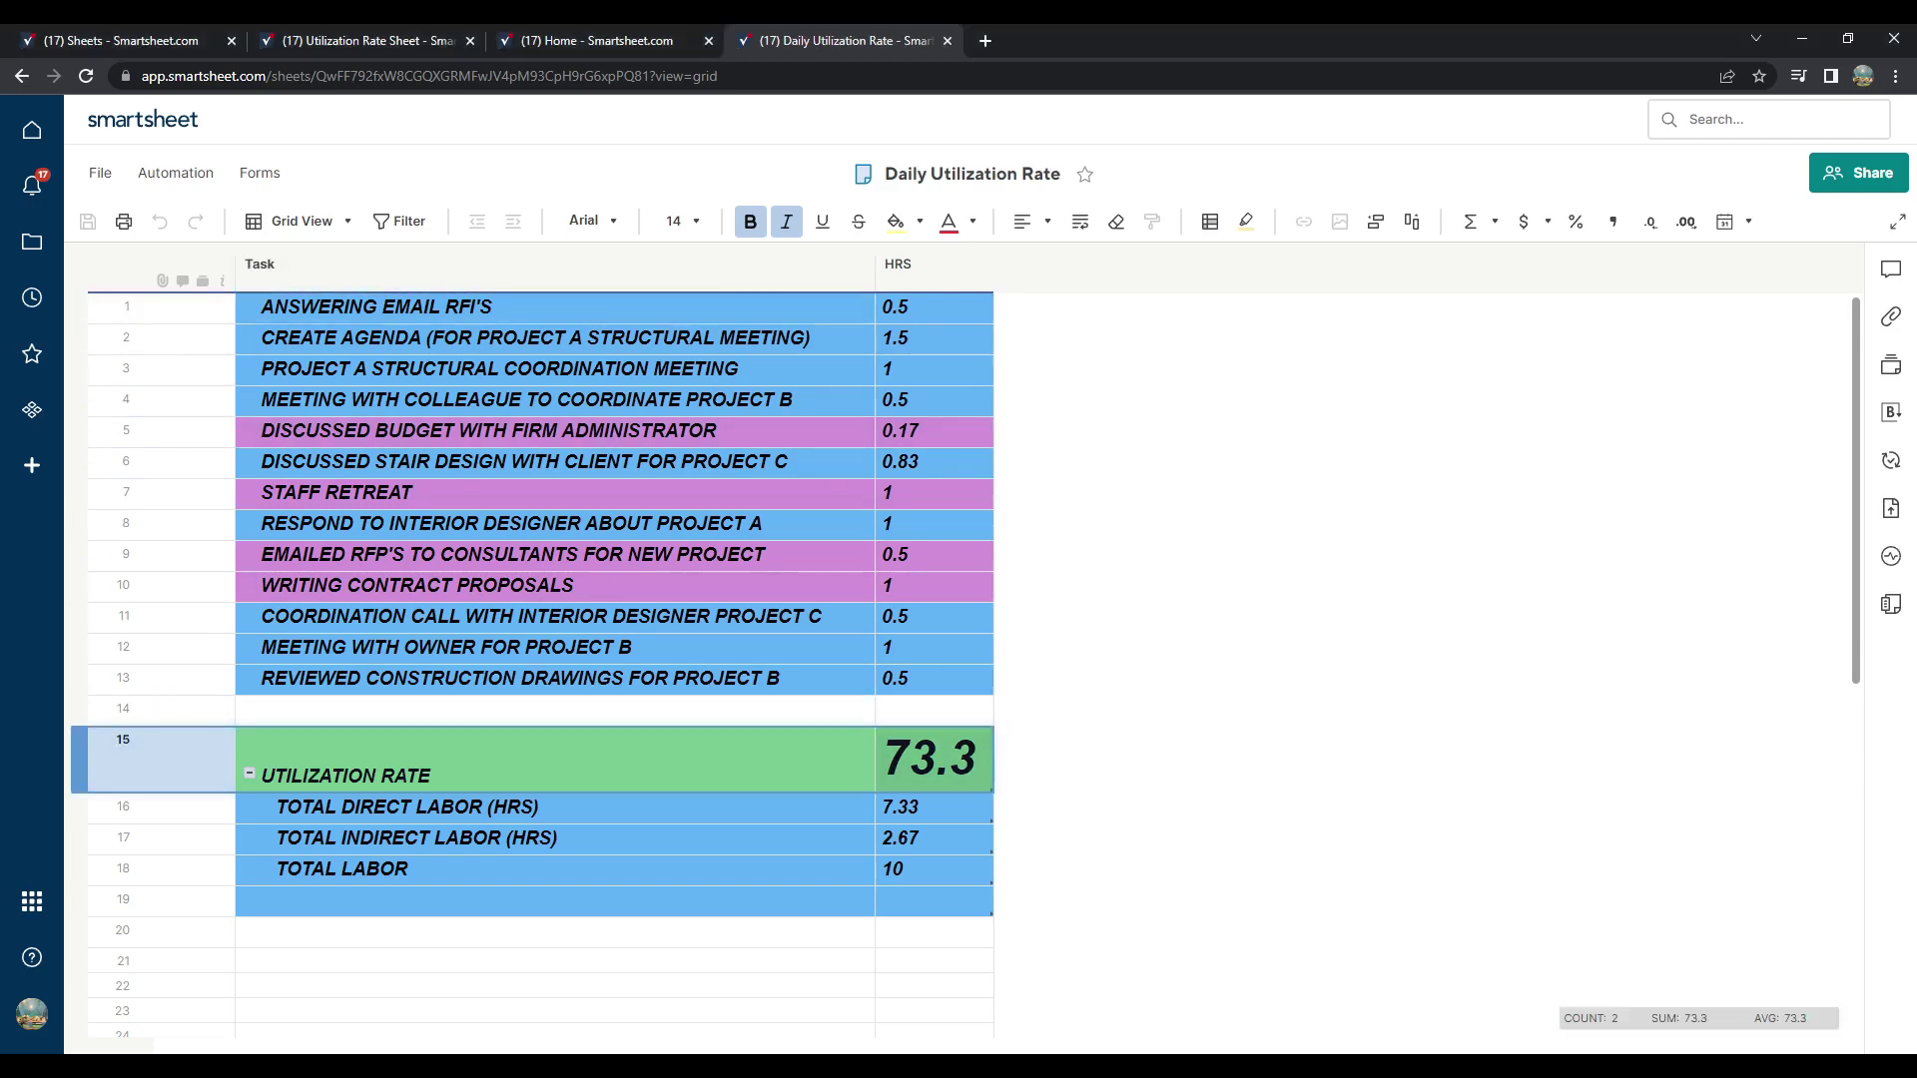
left_click(122, 806)
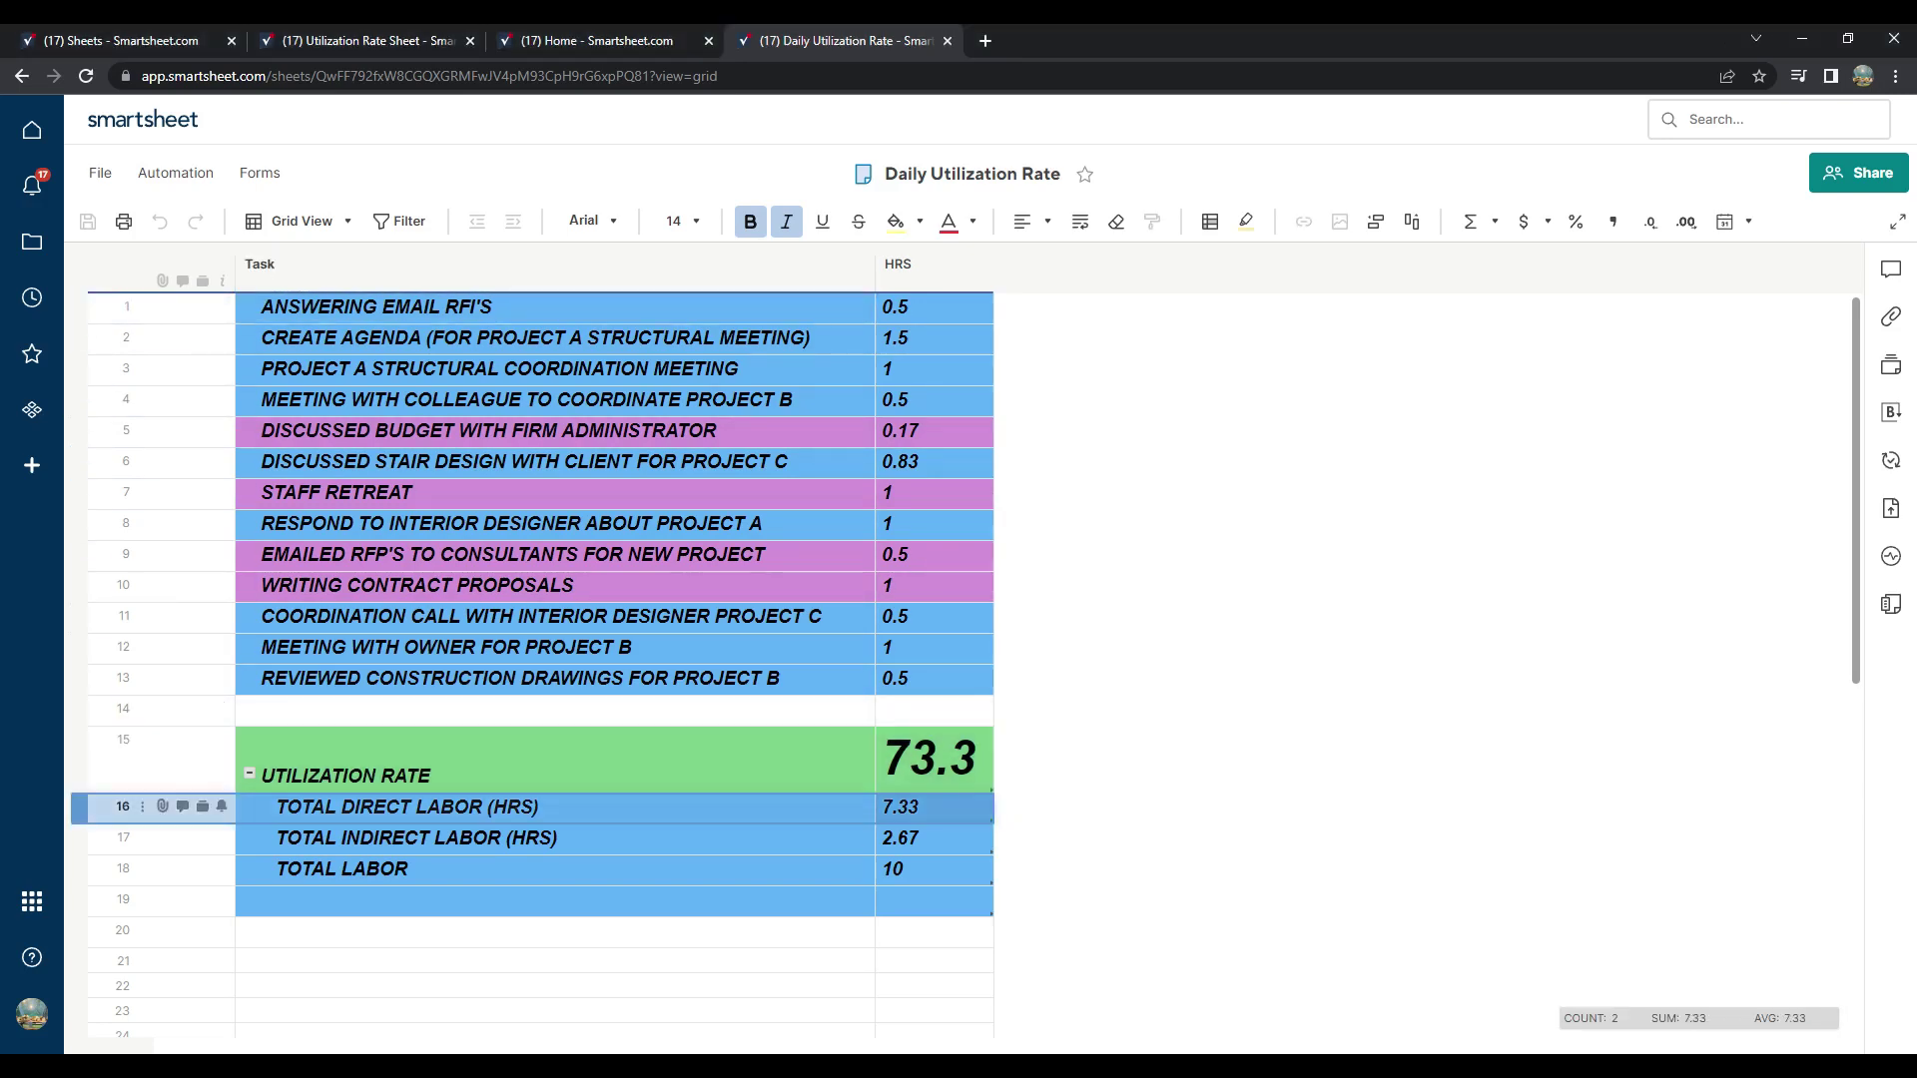
left_click(123, 899, "shift")
left_click(477, 222)
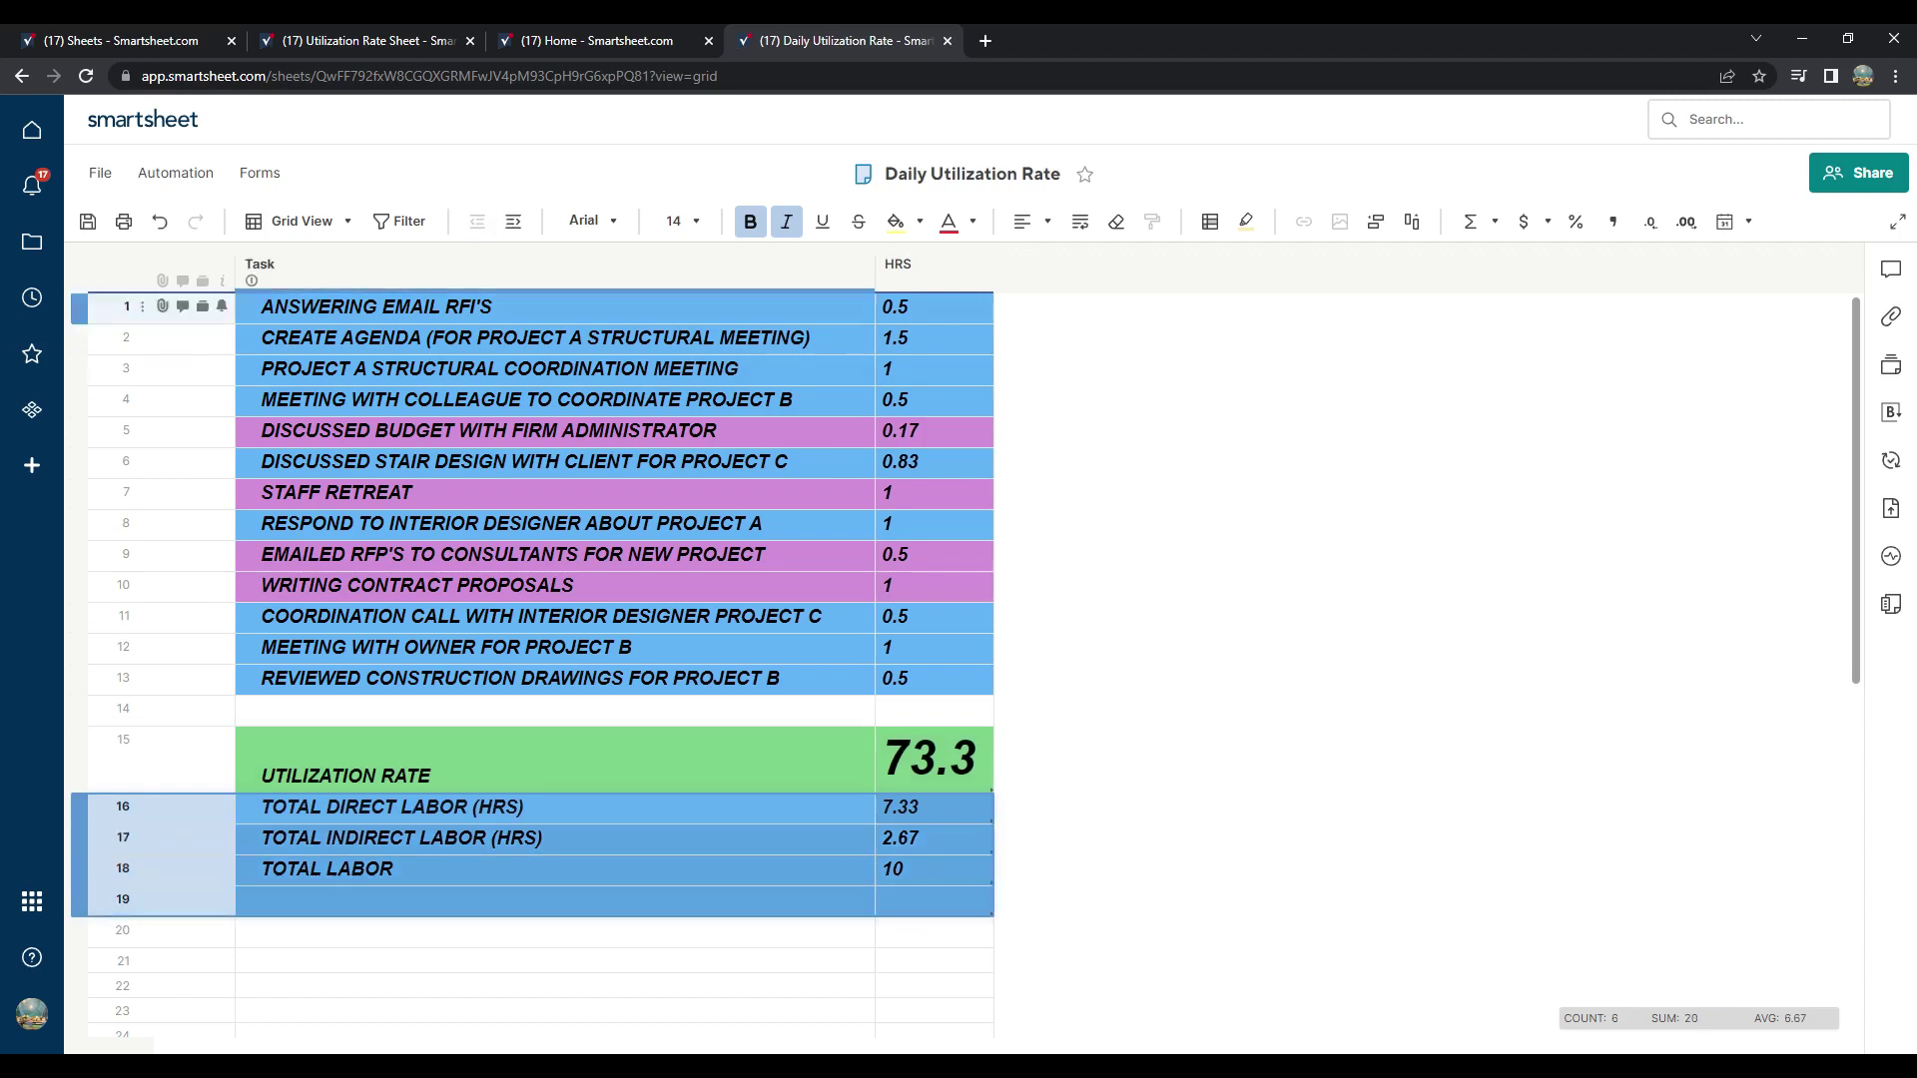
Step: Move the Utilization Rate row below the total labor rows, to row 19
left_click(122, 759)
left_click_drag(123, 761, 123, 899)
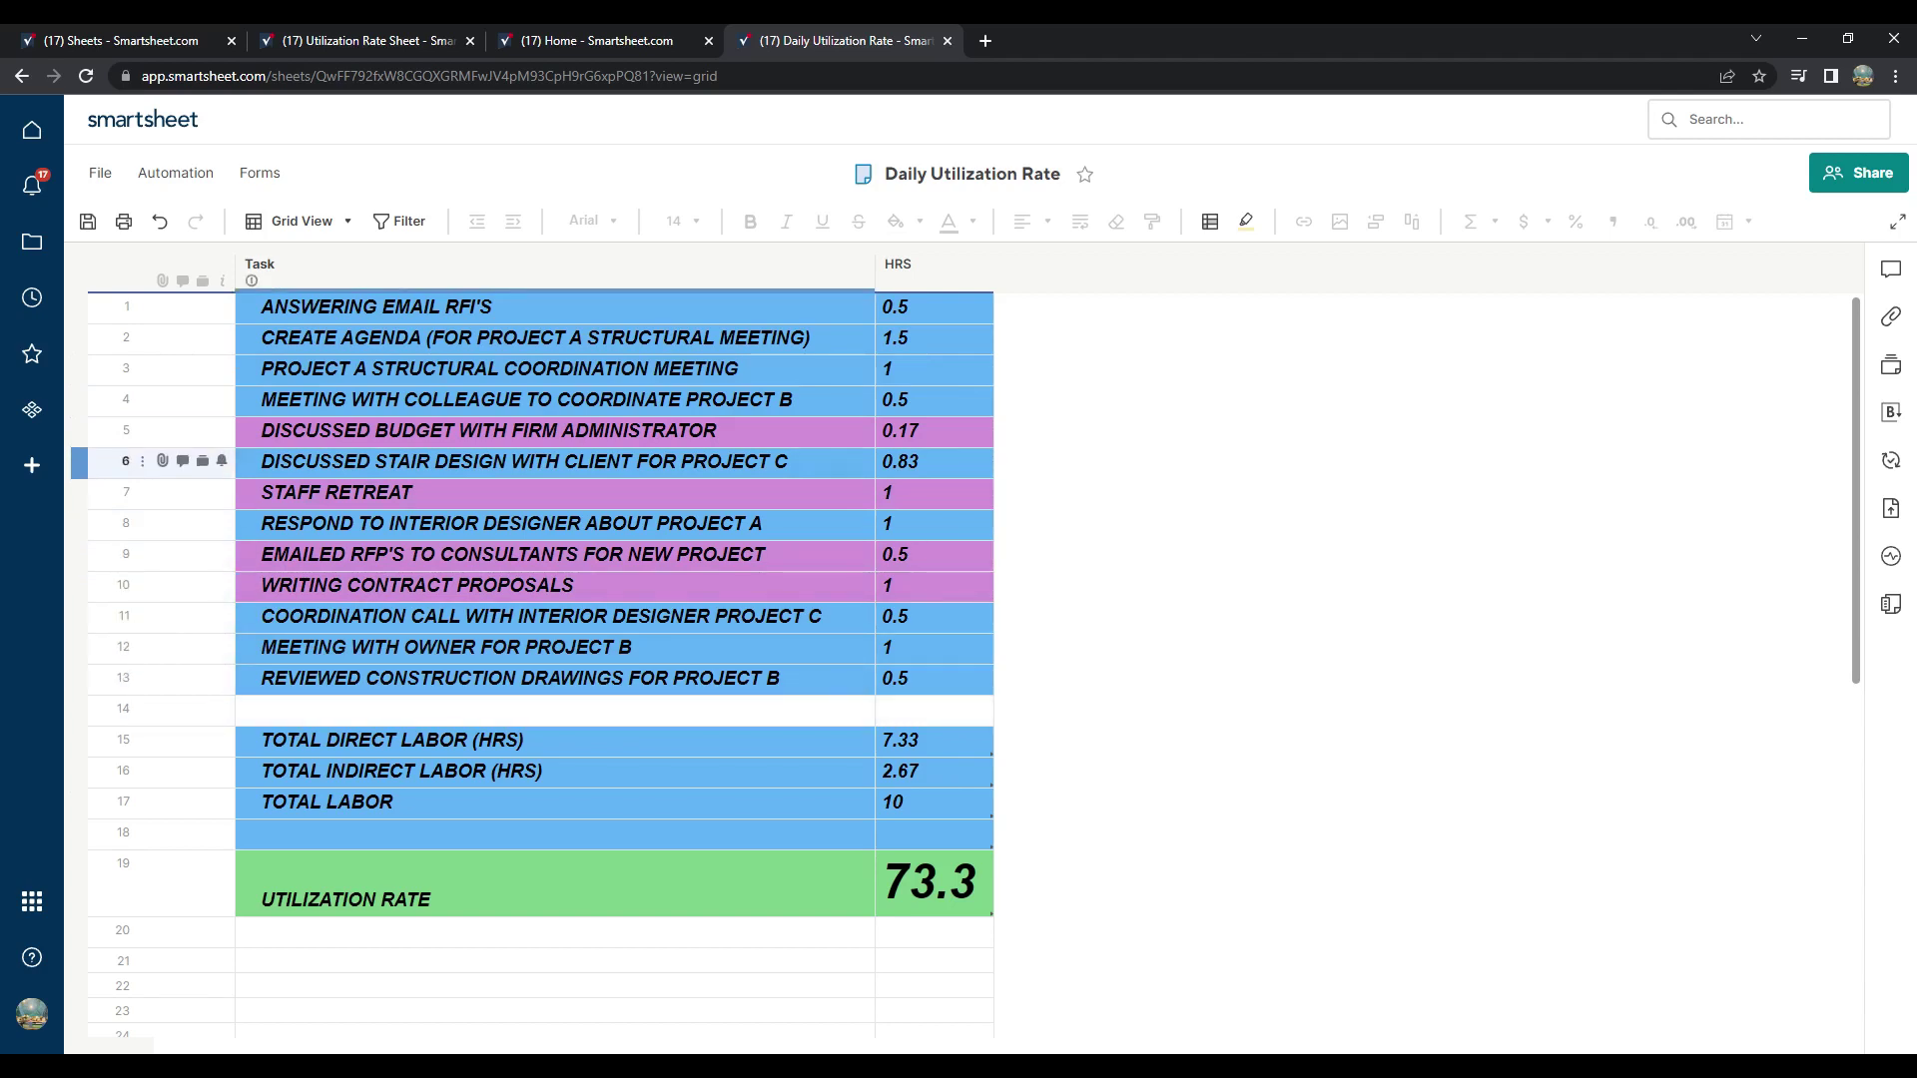
Step: Examine the blue and purple task entries, from the agenda in row 2 to the owner meeting in row 12
double_click(554, 338)
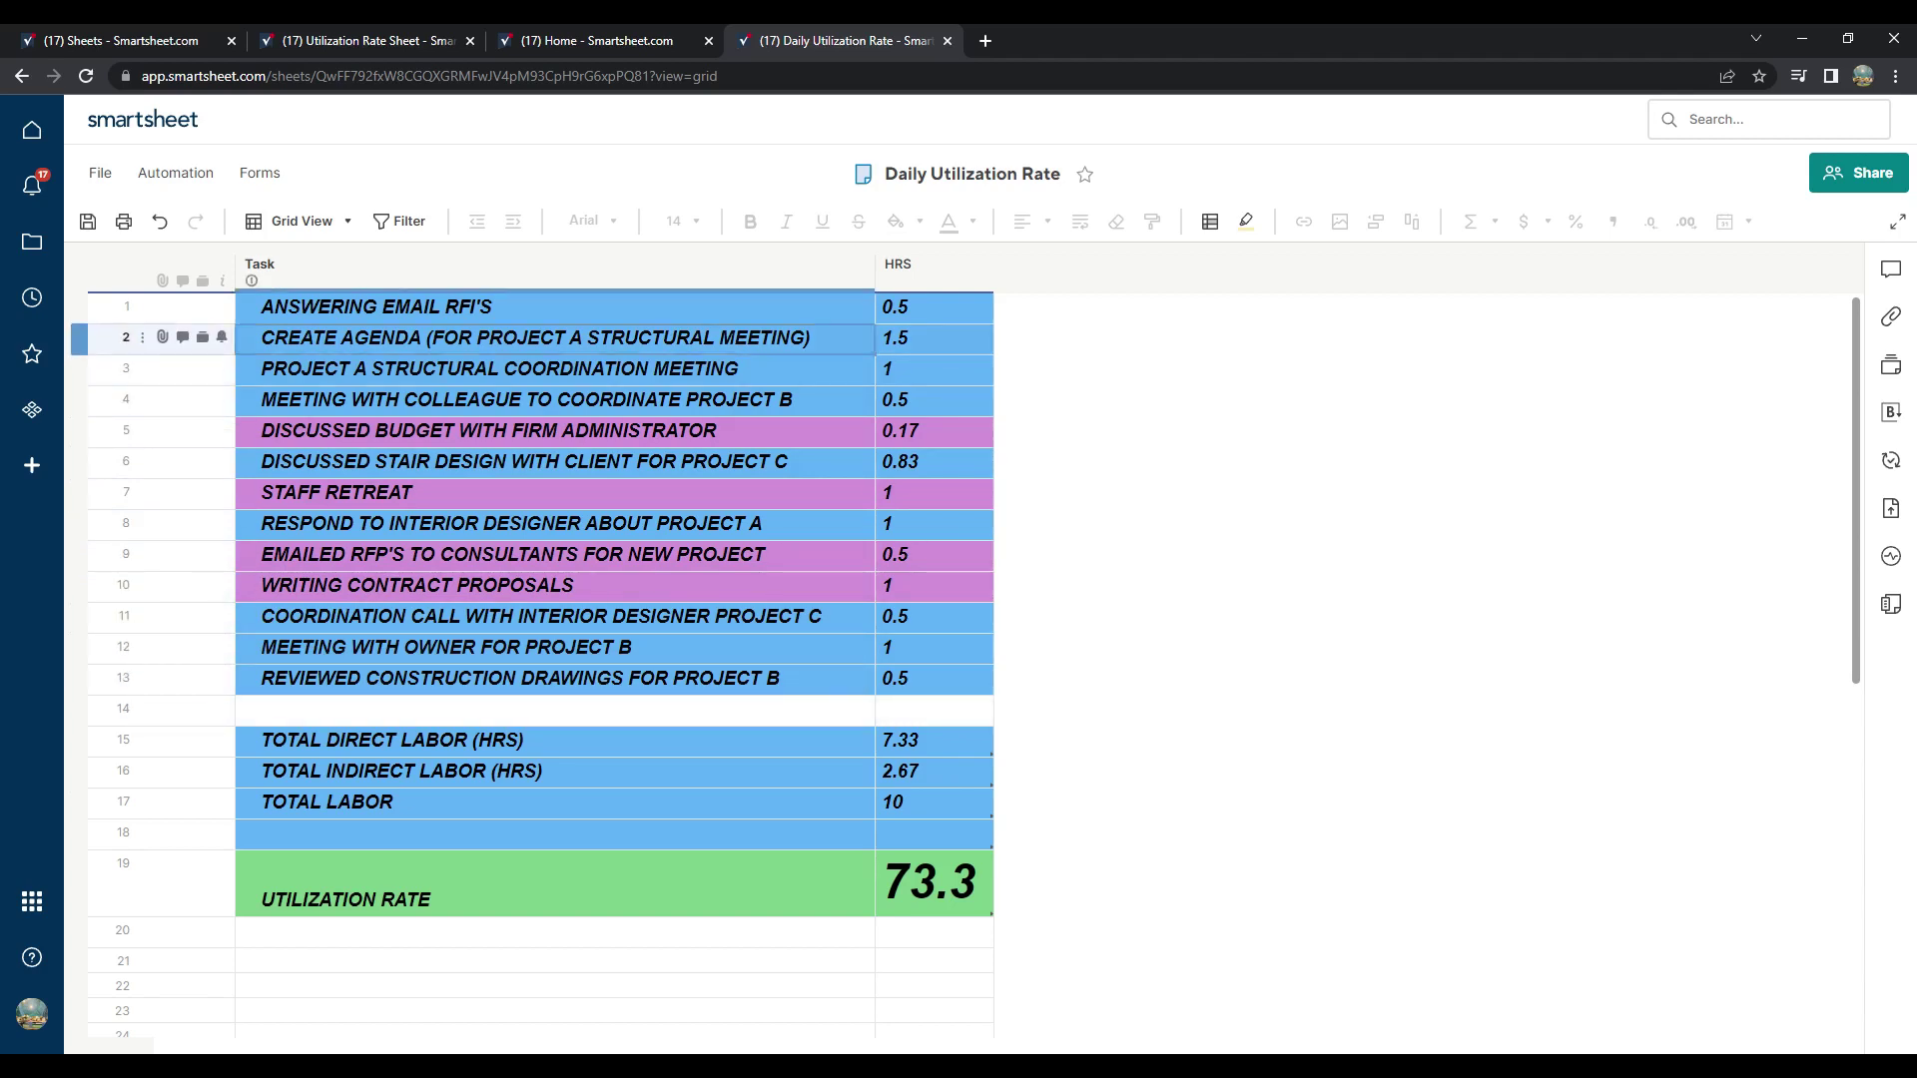
left_click(555, 431)
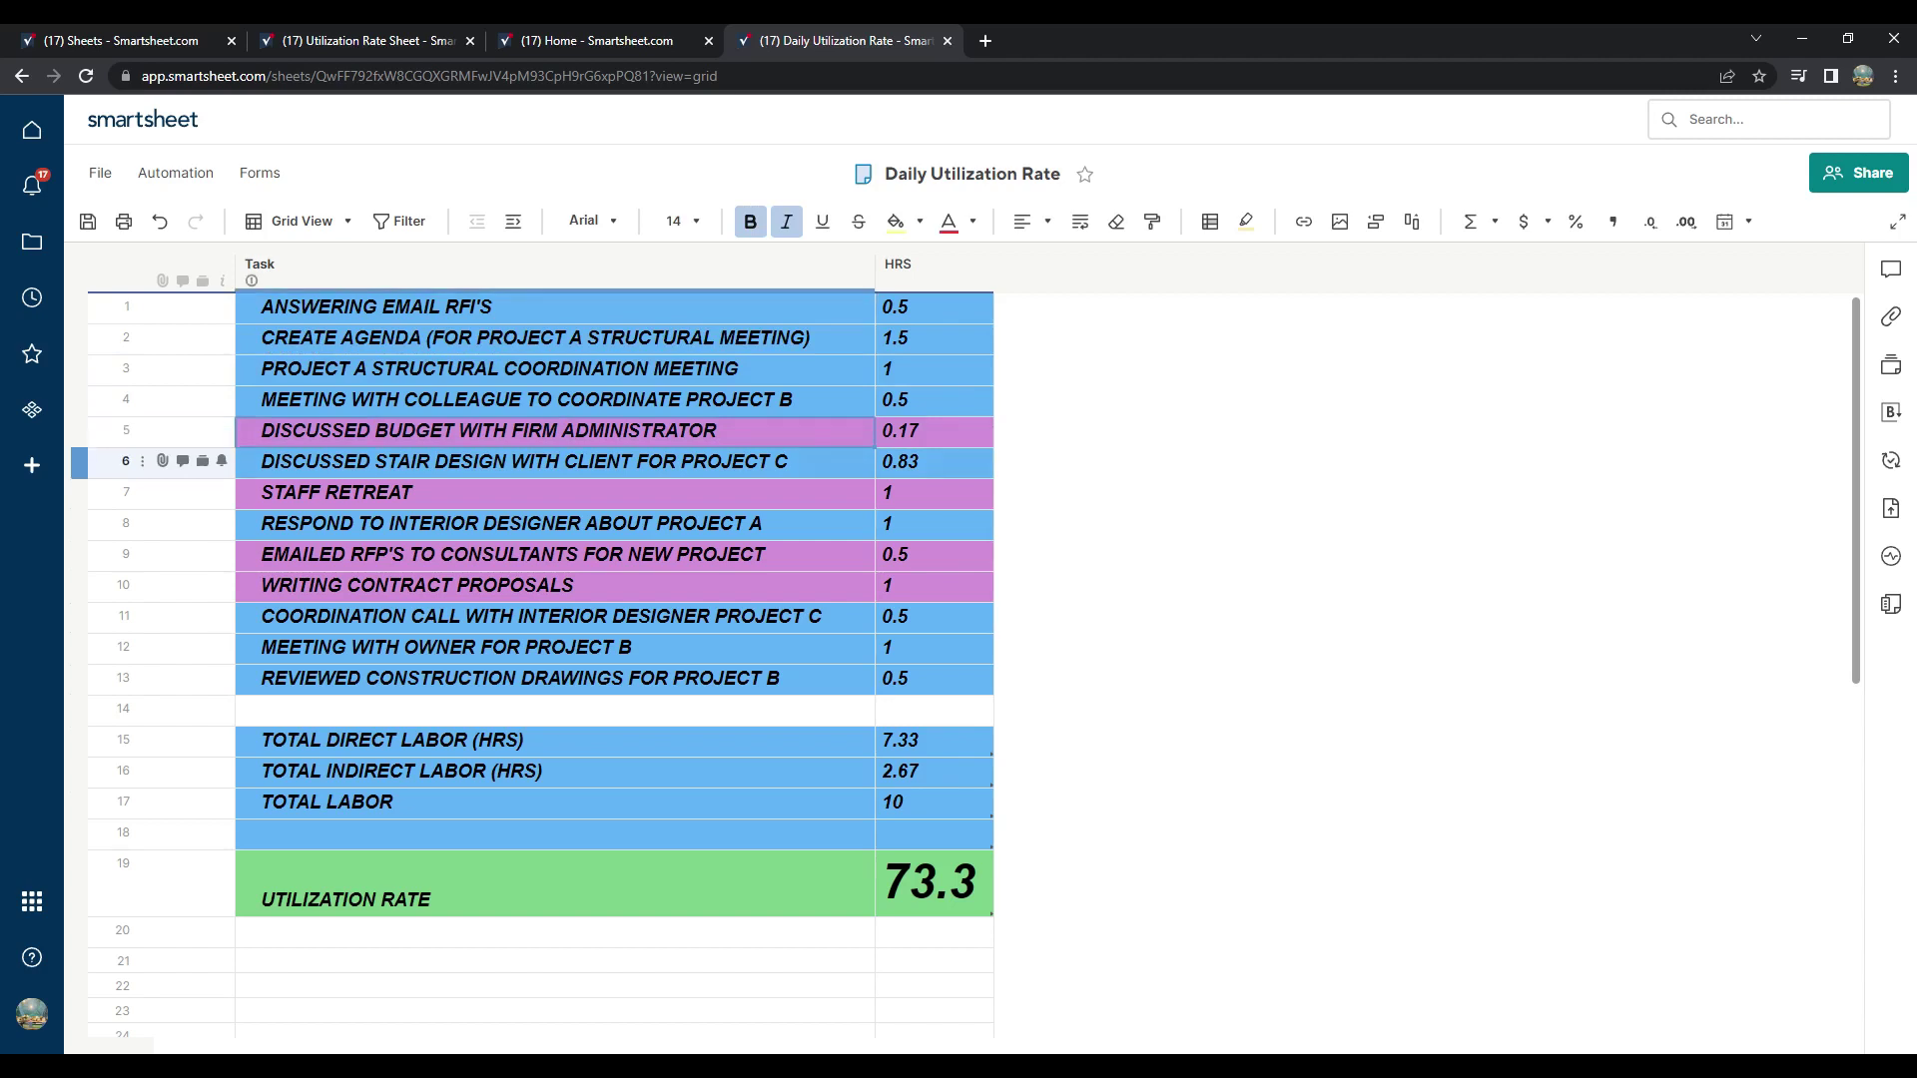
double_click(554, 462)
left_click(554, 647)
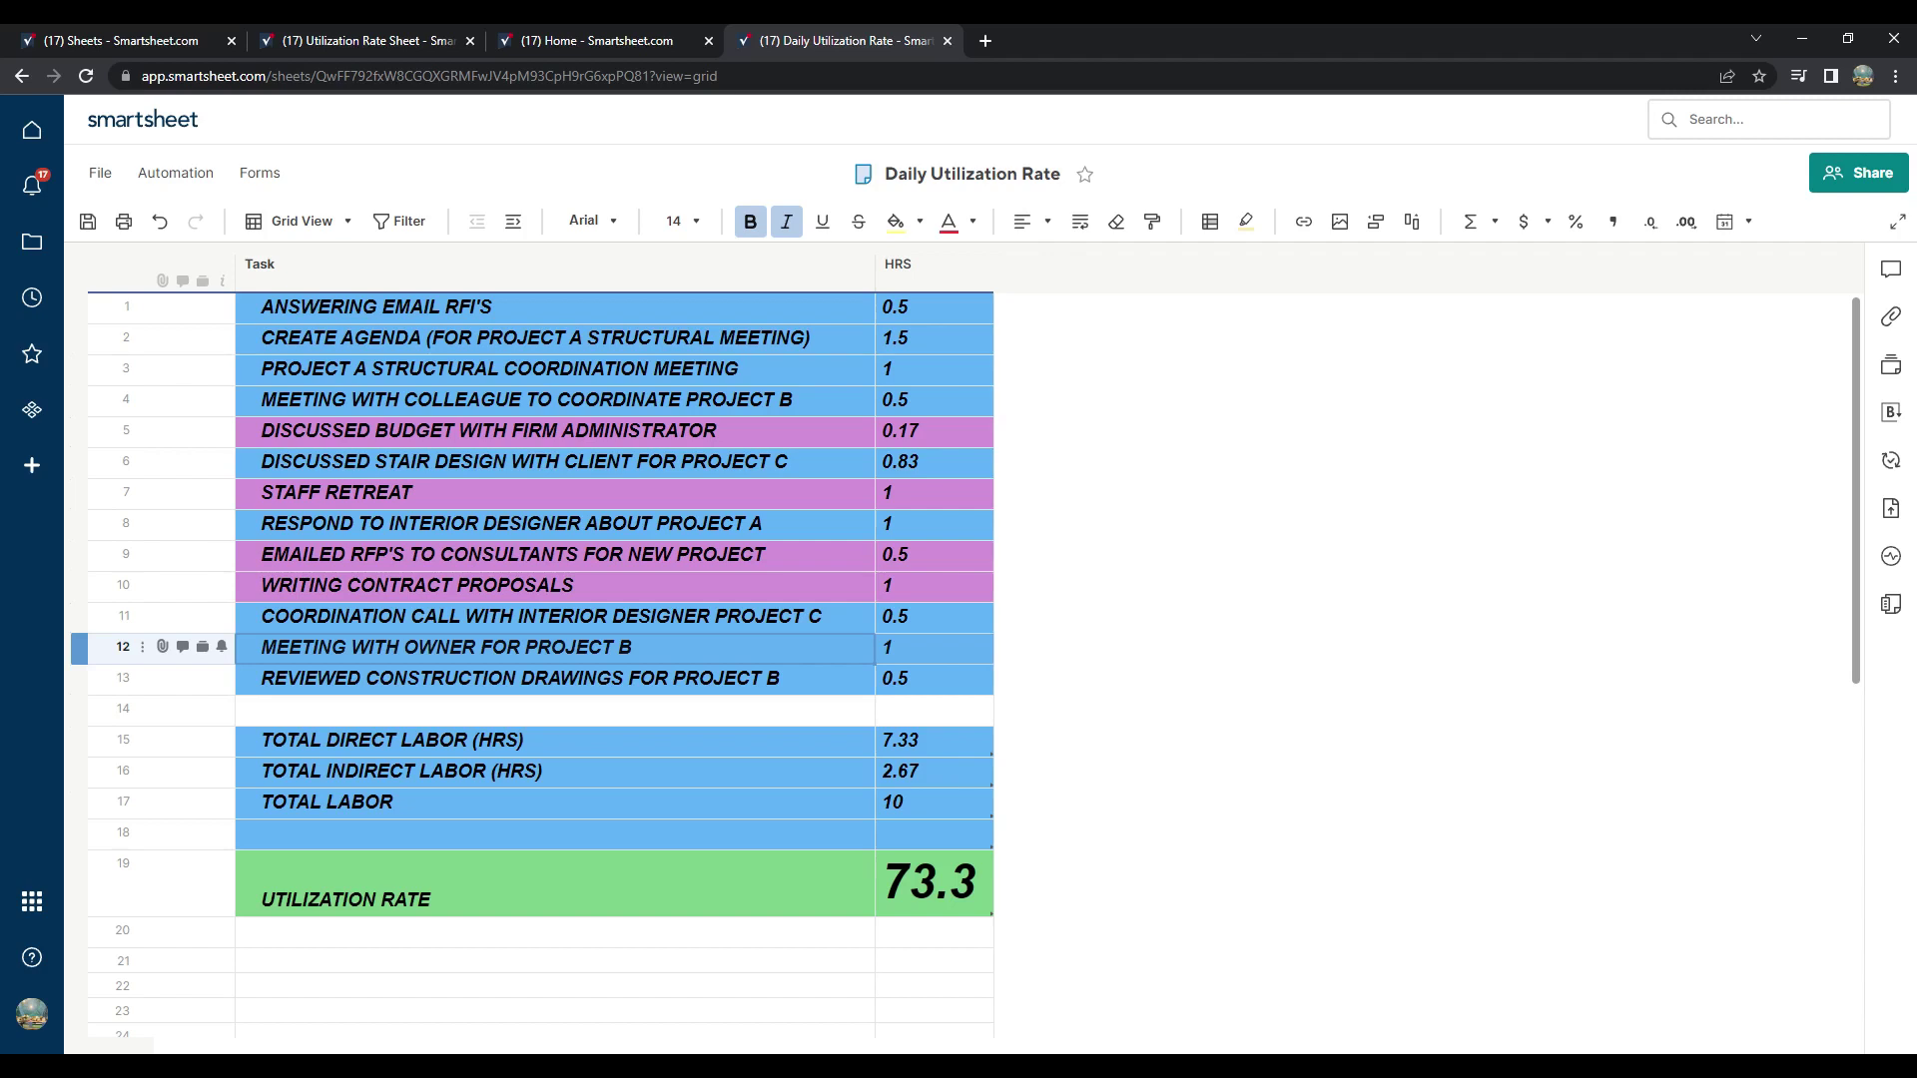
double_click(554, 494)
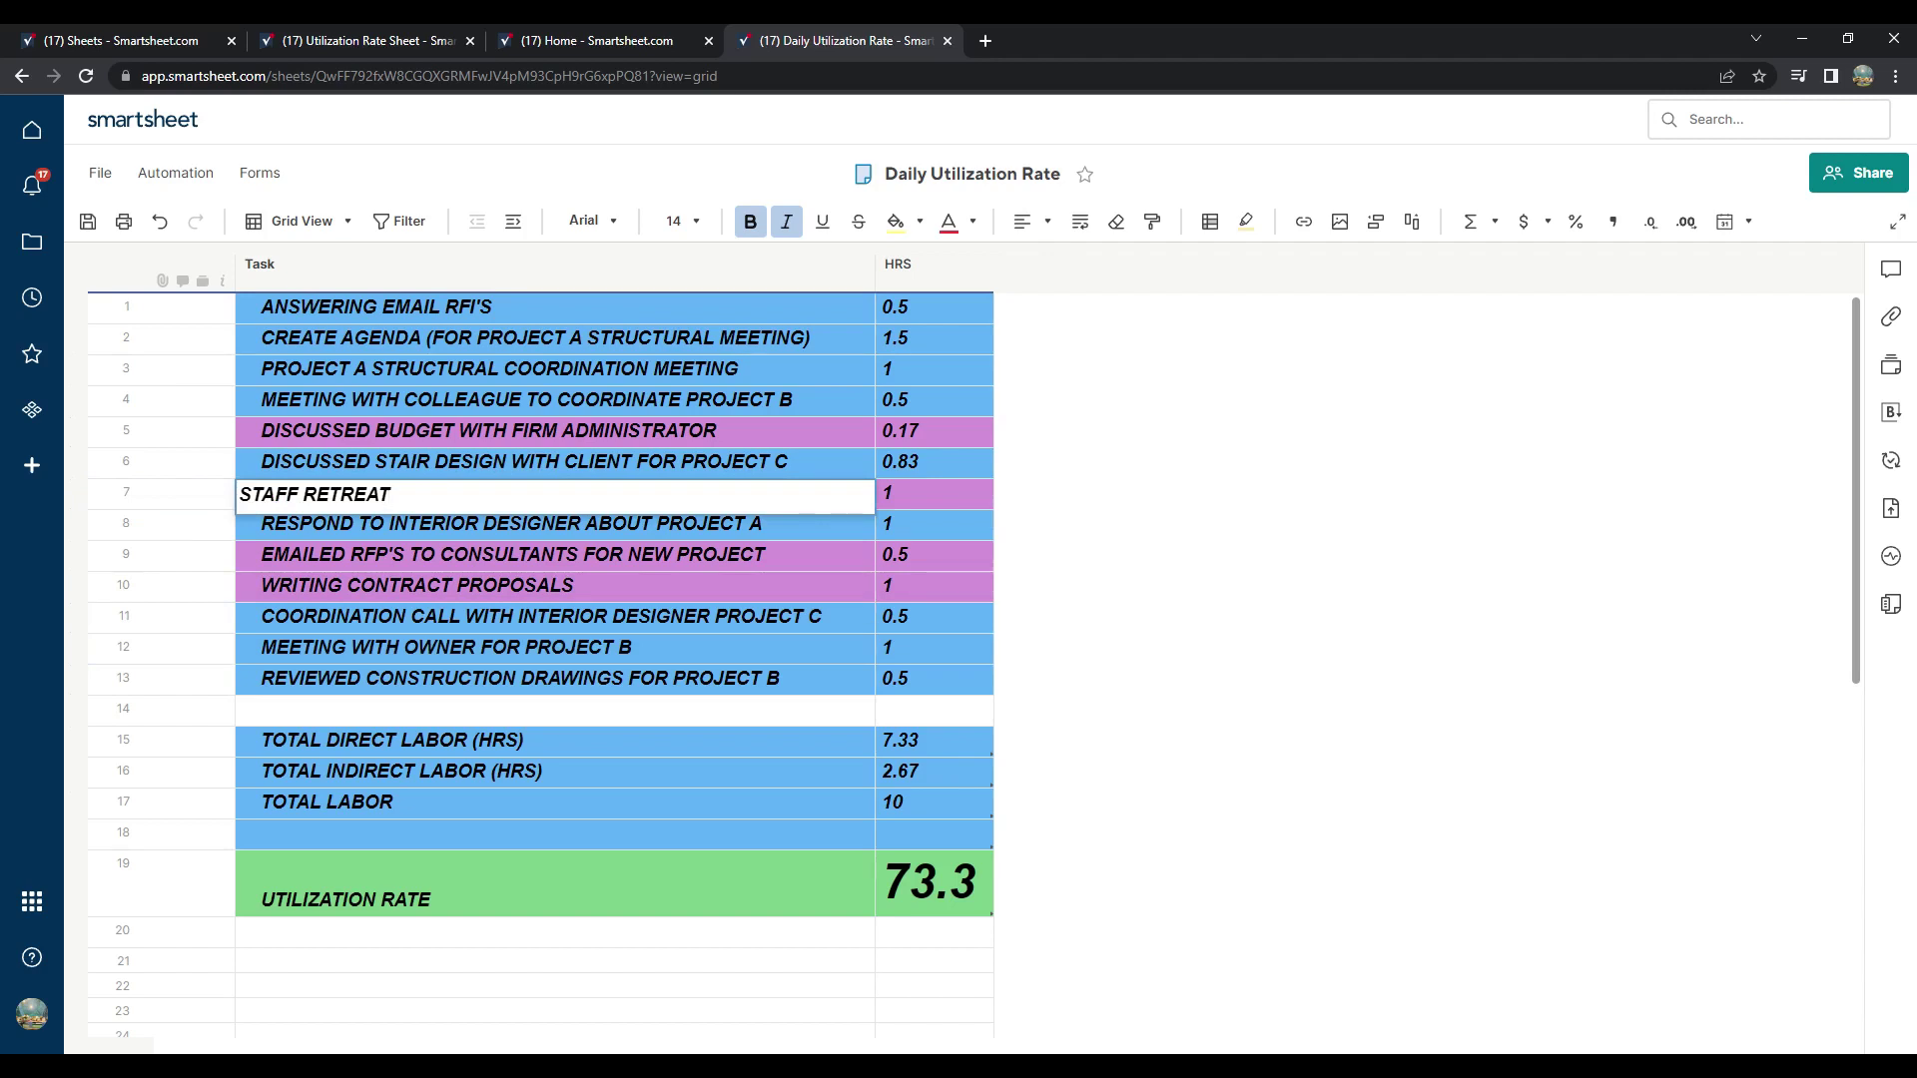
left_click(554, 554)
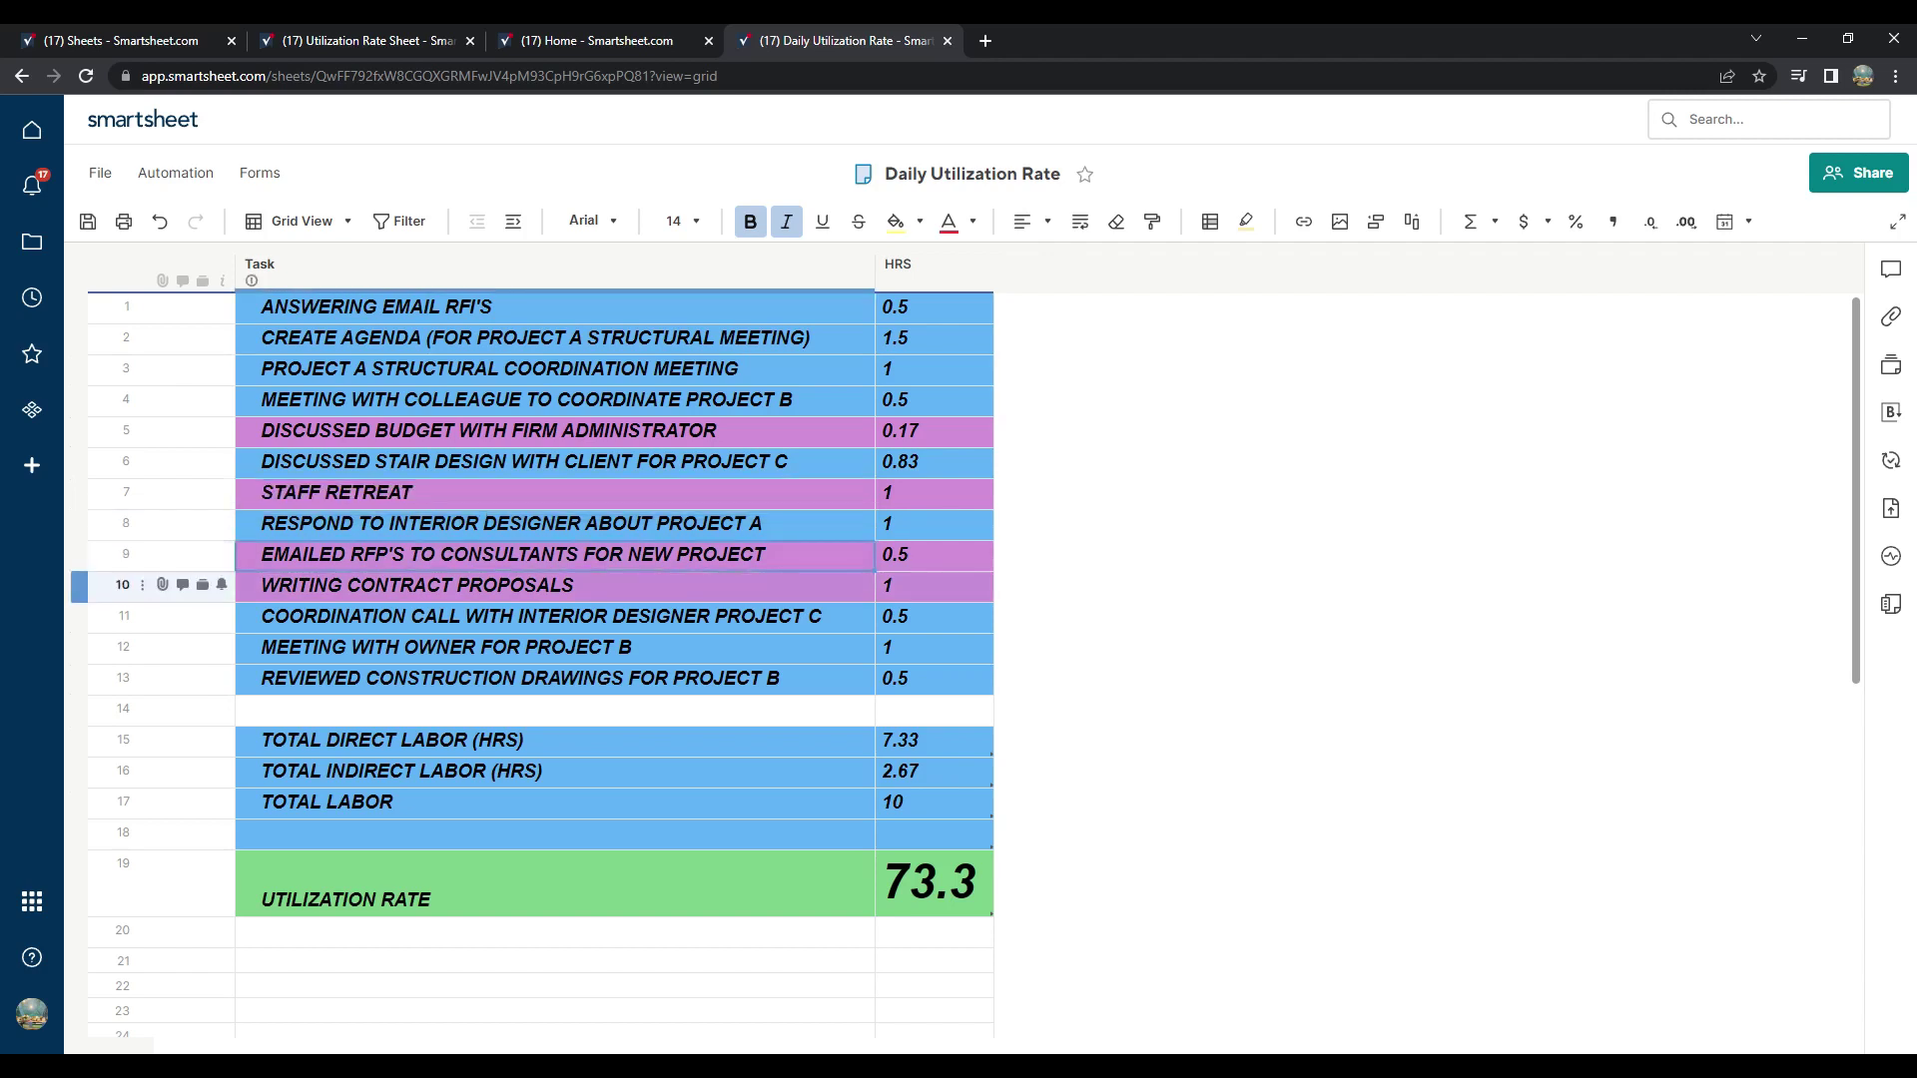
double_click(554, 587)
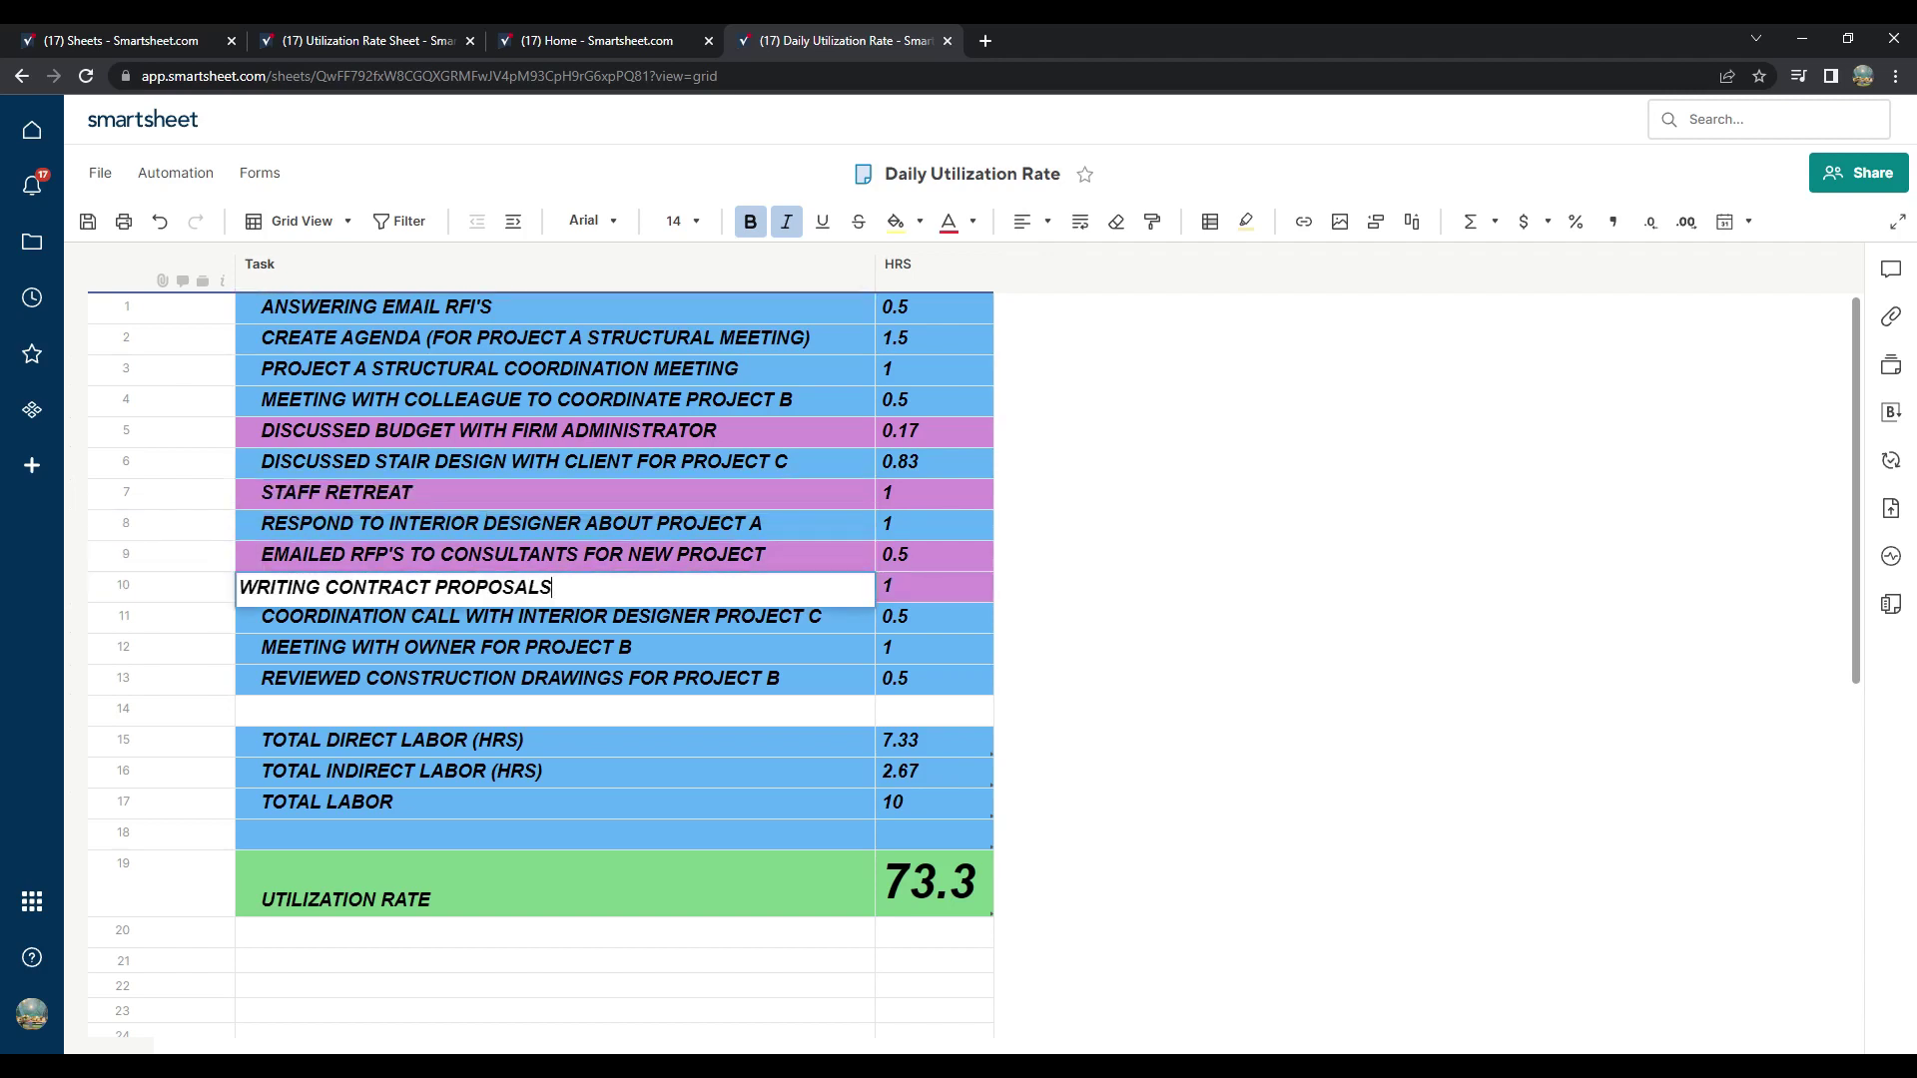
key("Tab")
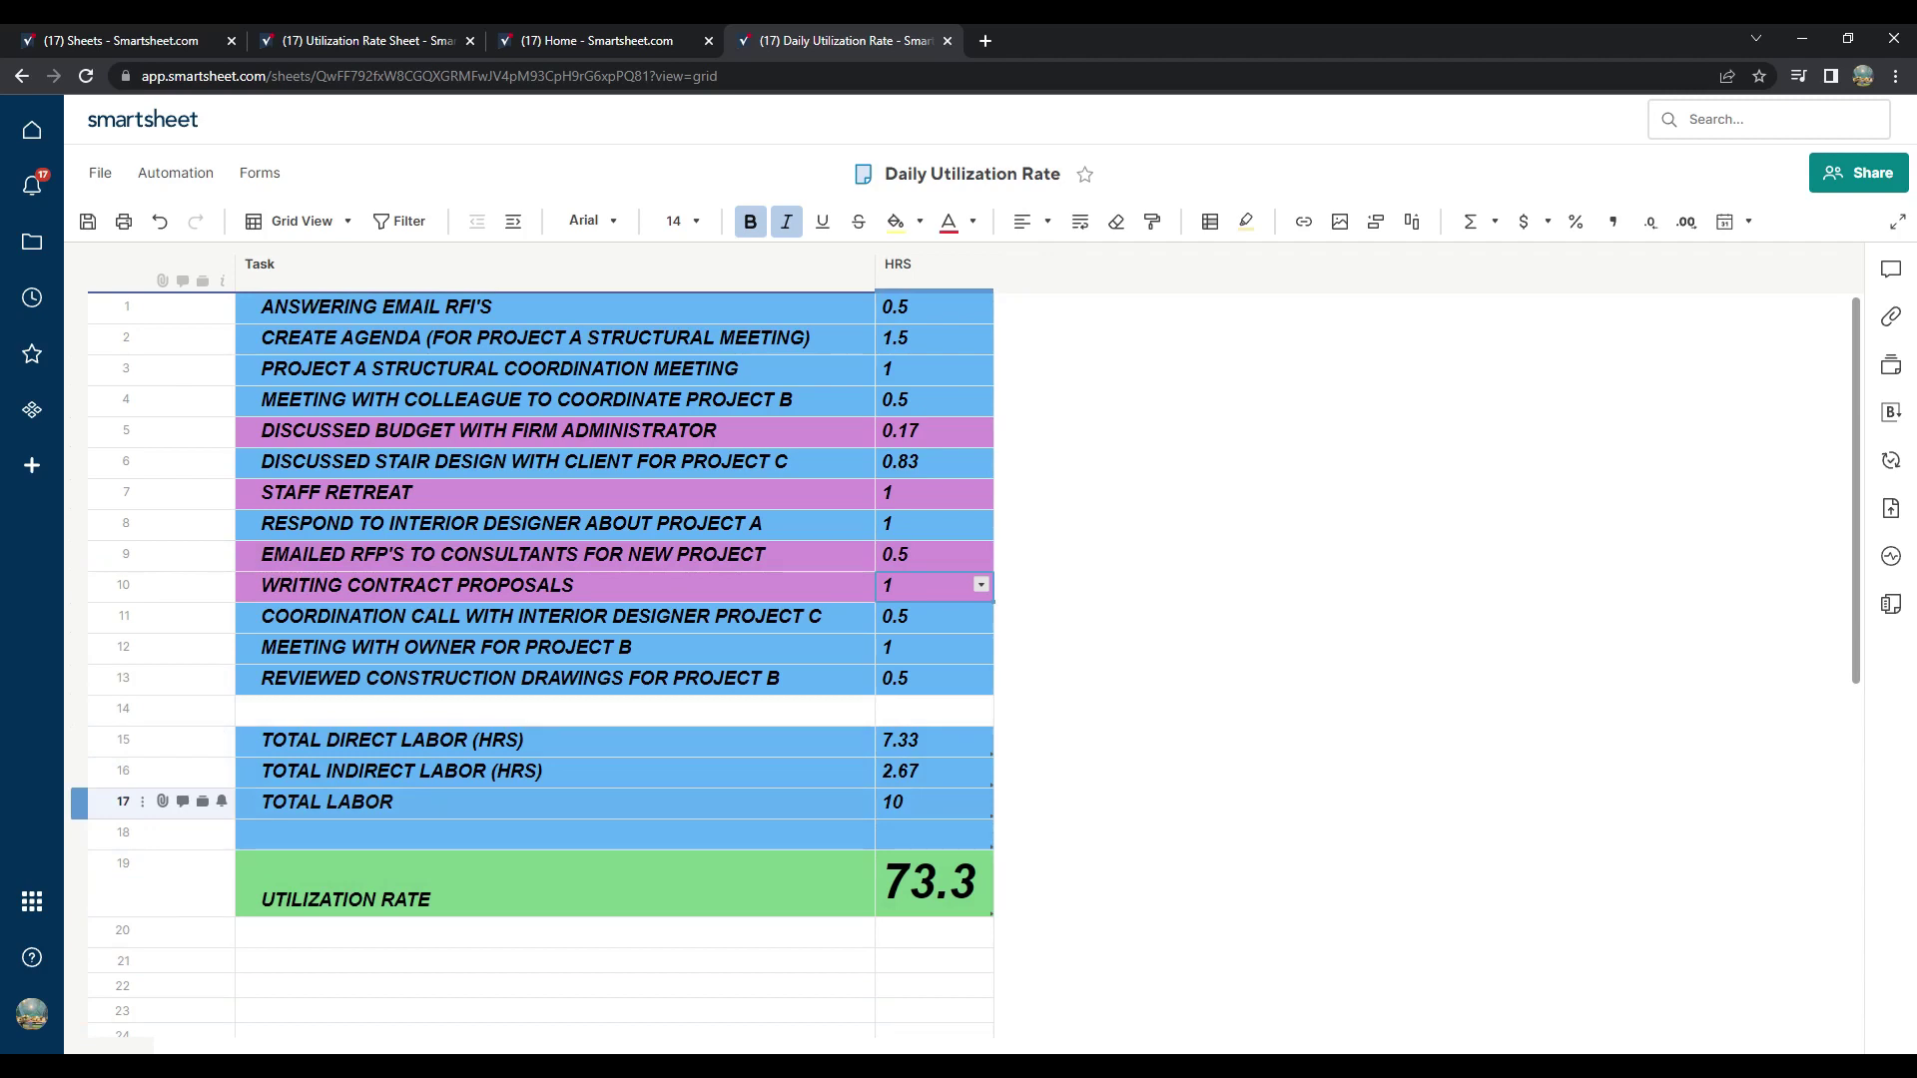
Step: Inspect the formulas in the HRS cells for Total Direct Labor and Total Indirect Labor without changing them
left_click(932, 740)
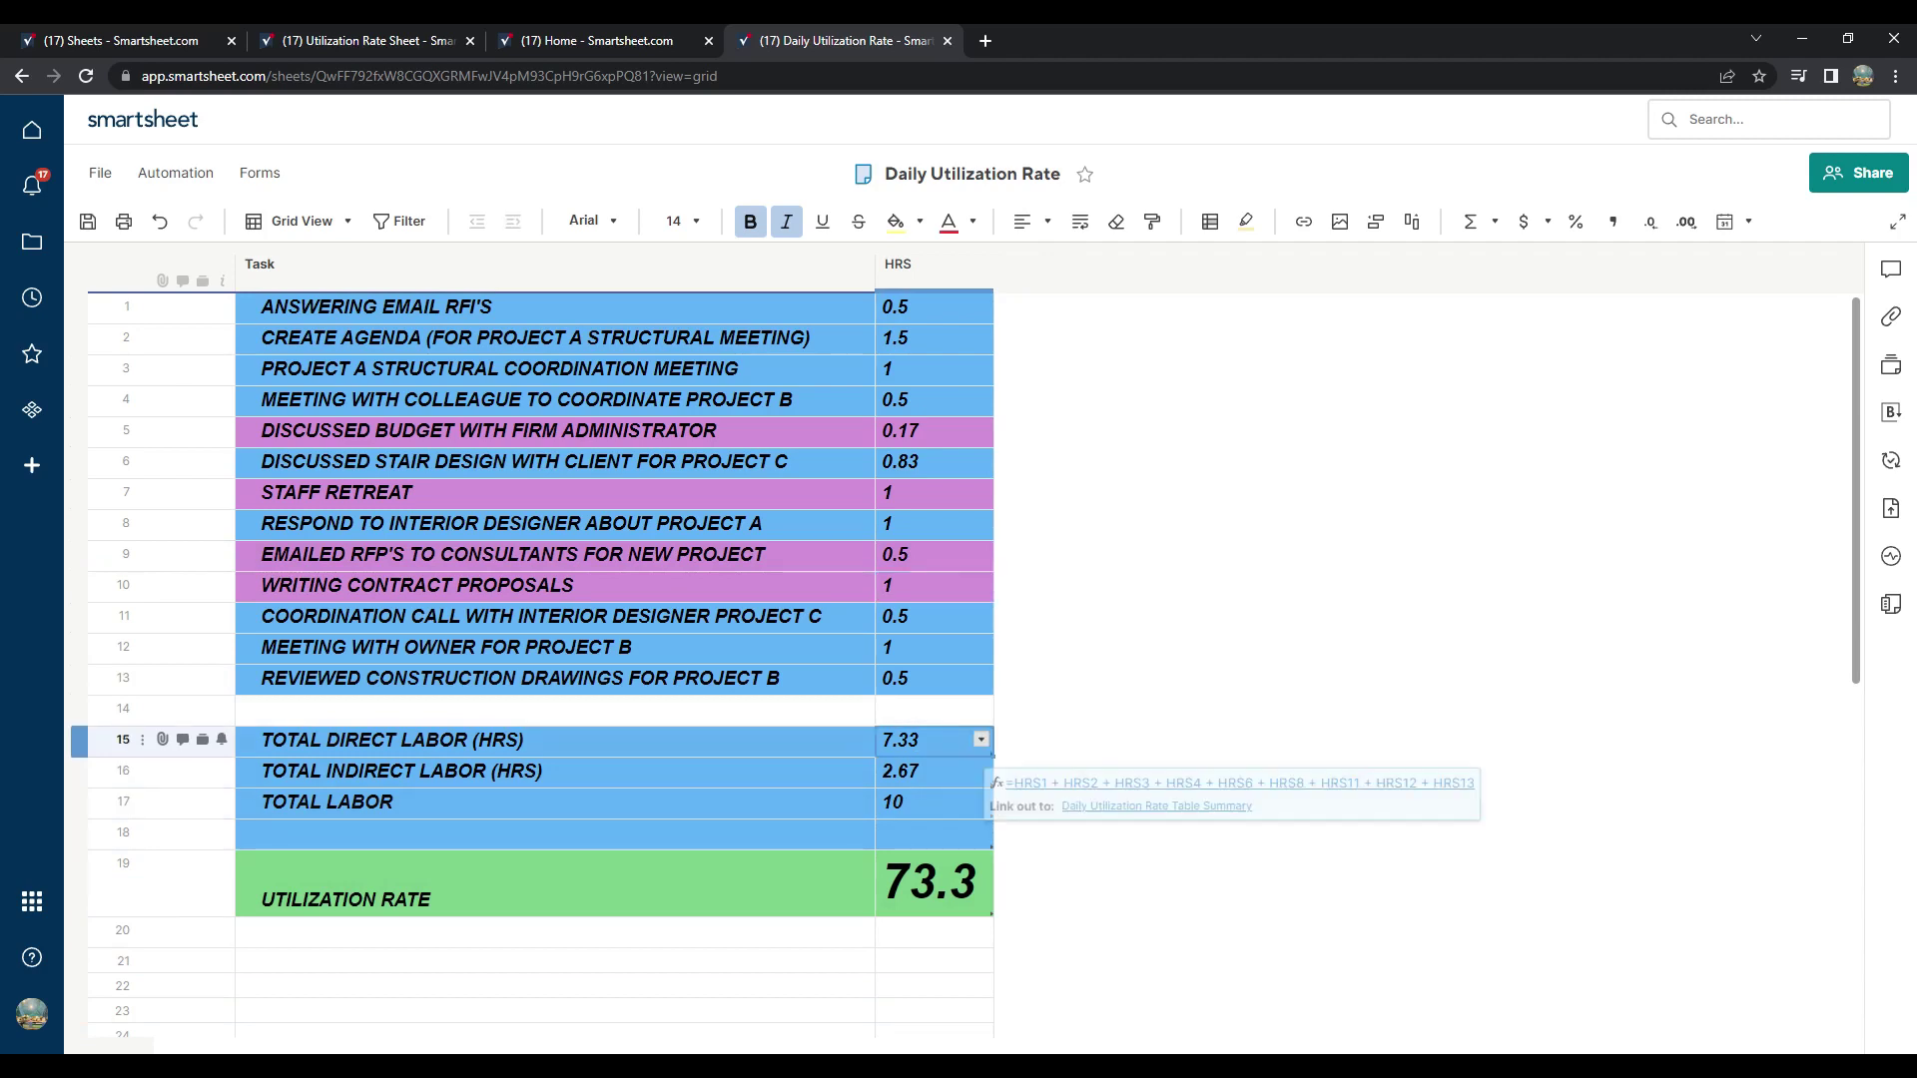
double_click(933, 739)
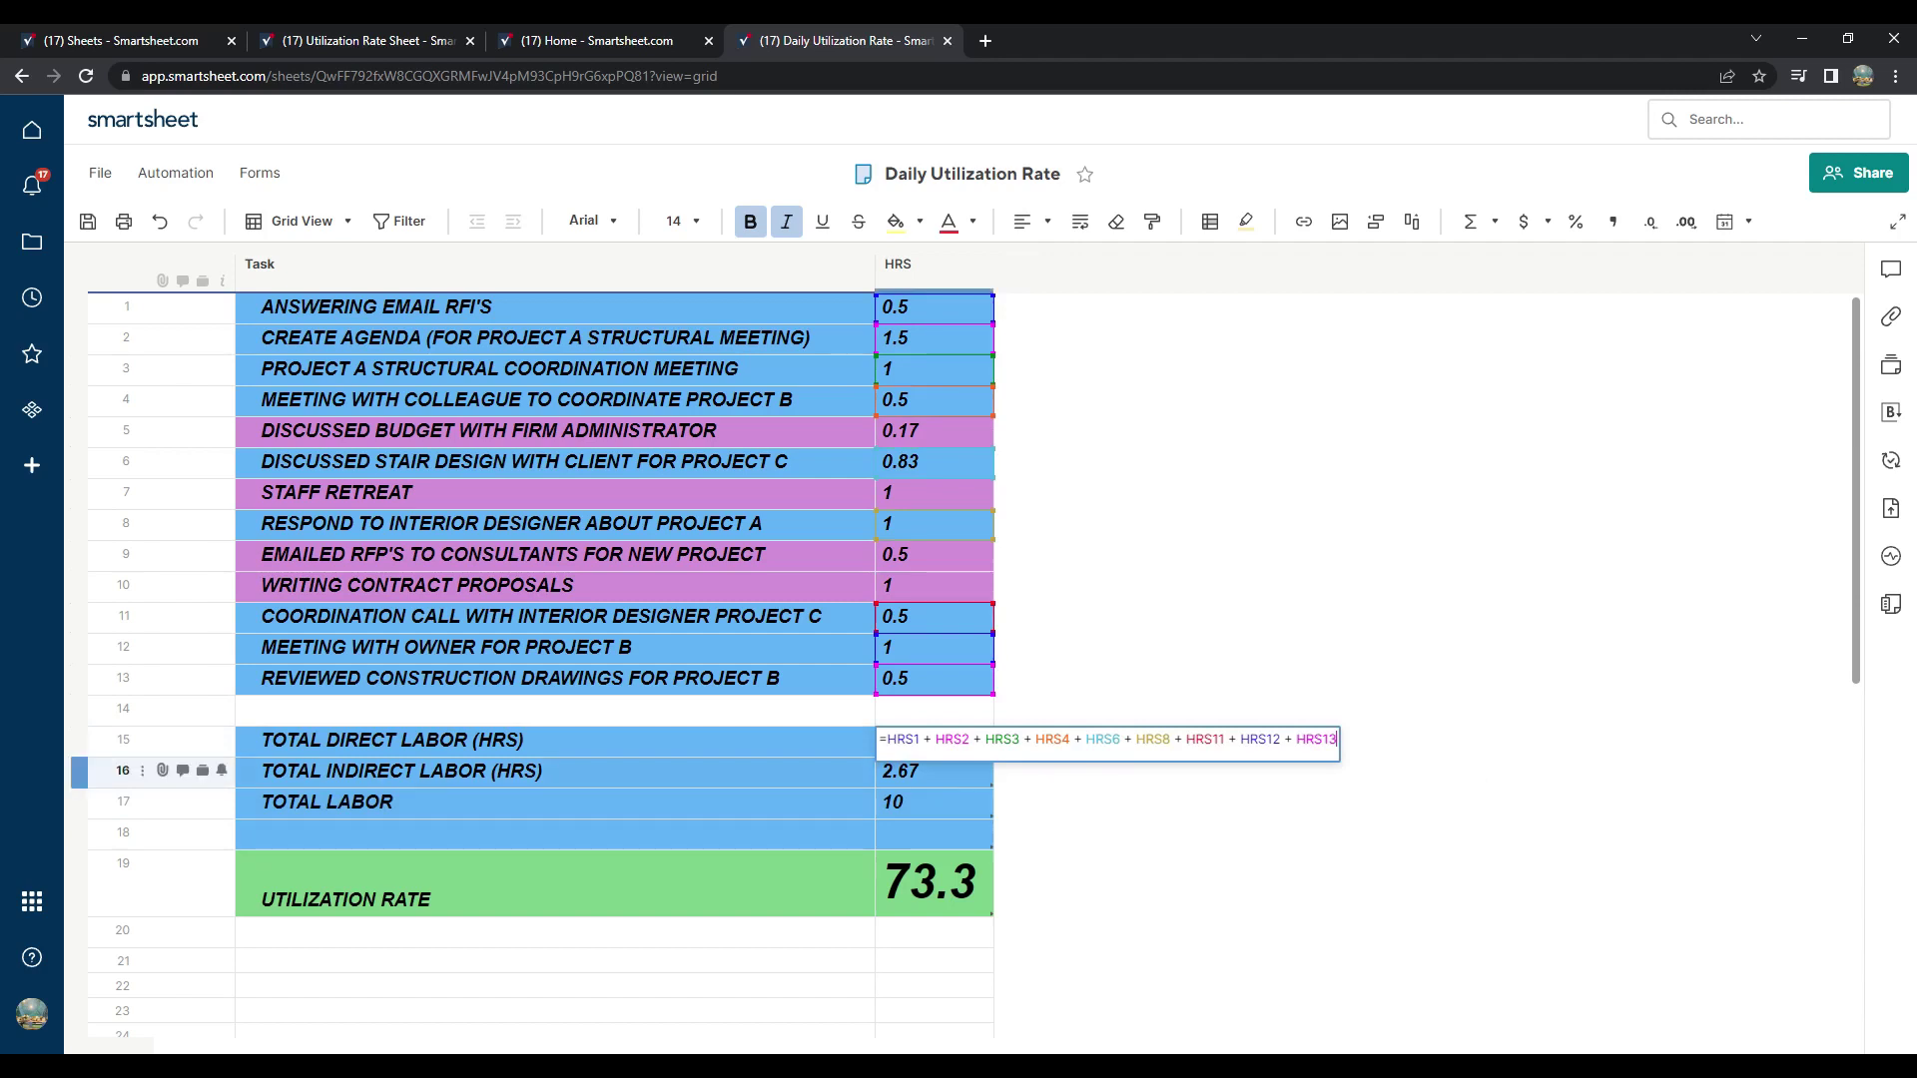
double_click(933, 771)
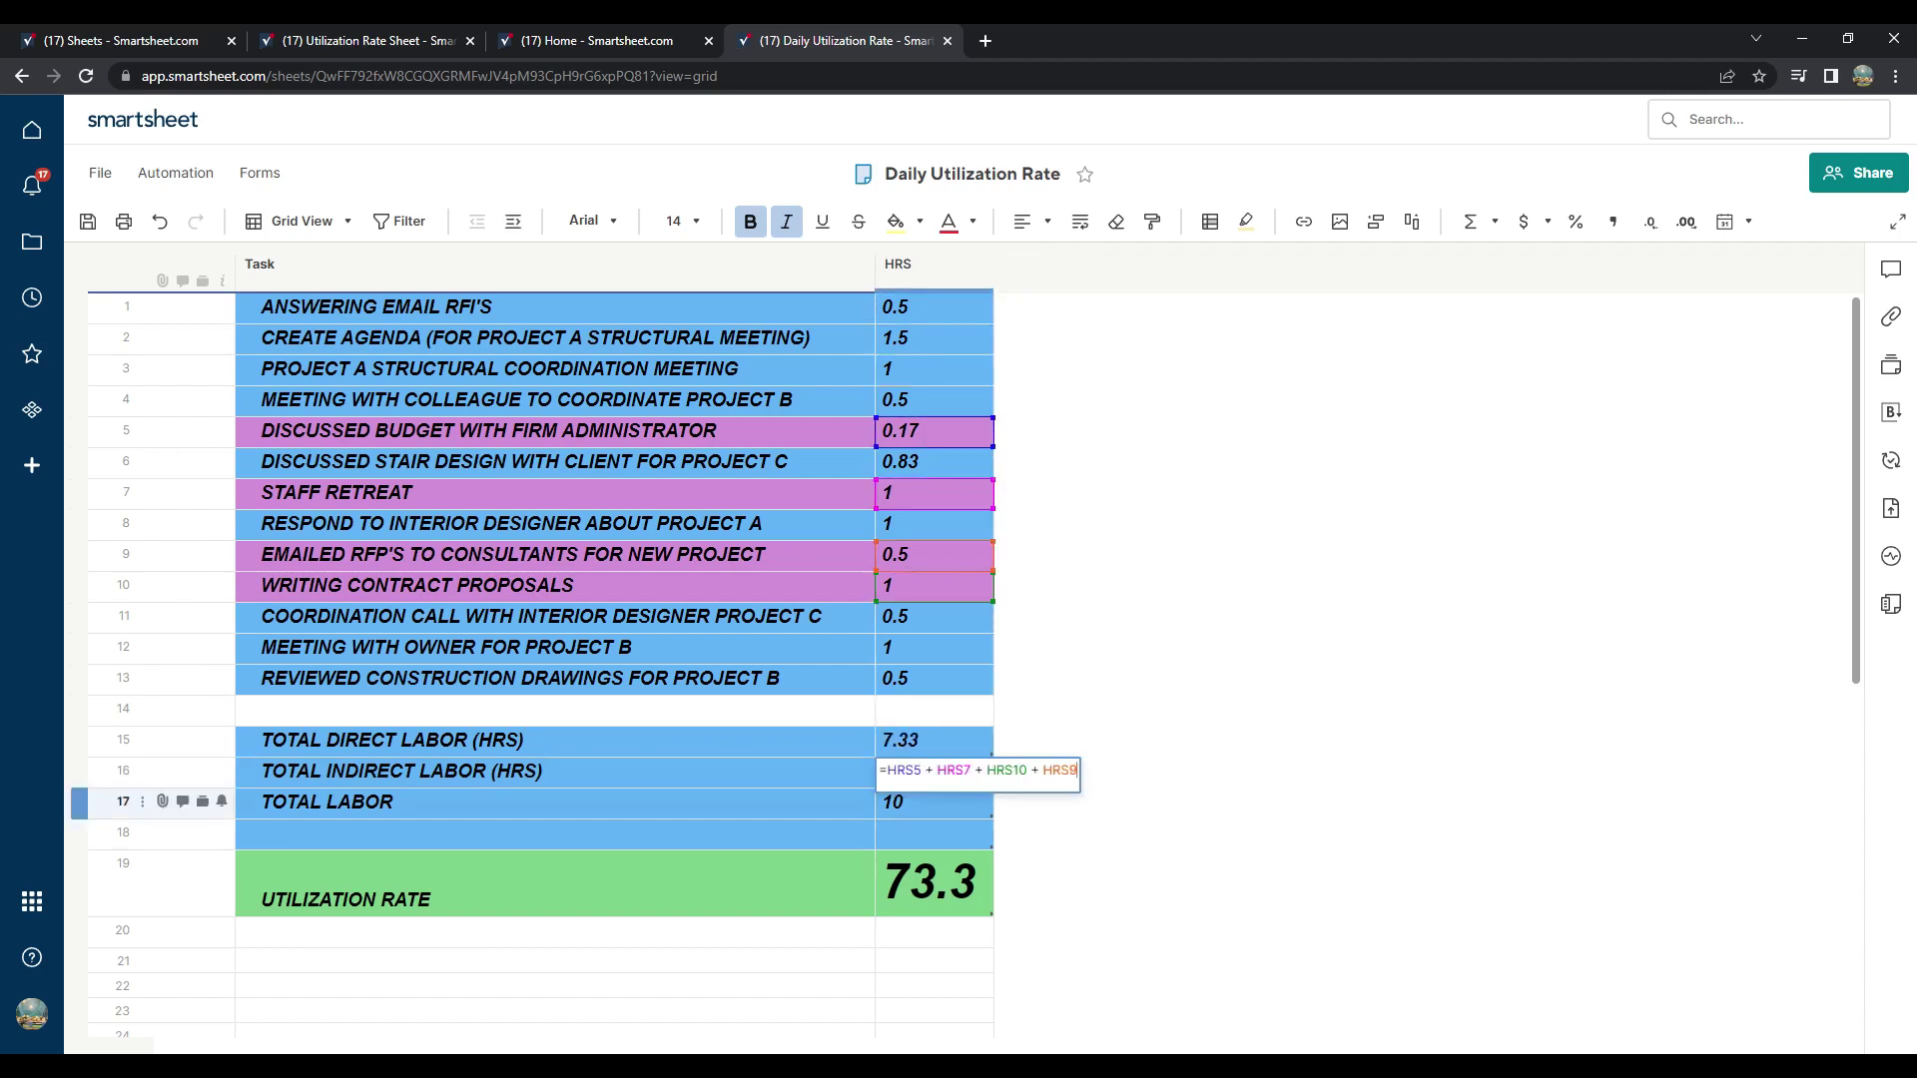
key("Escape")
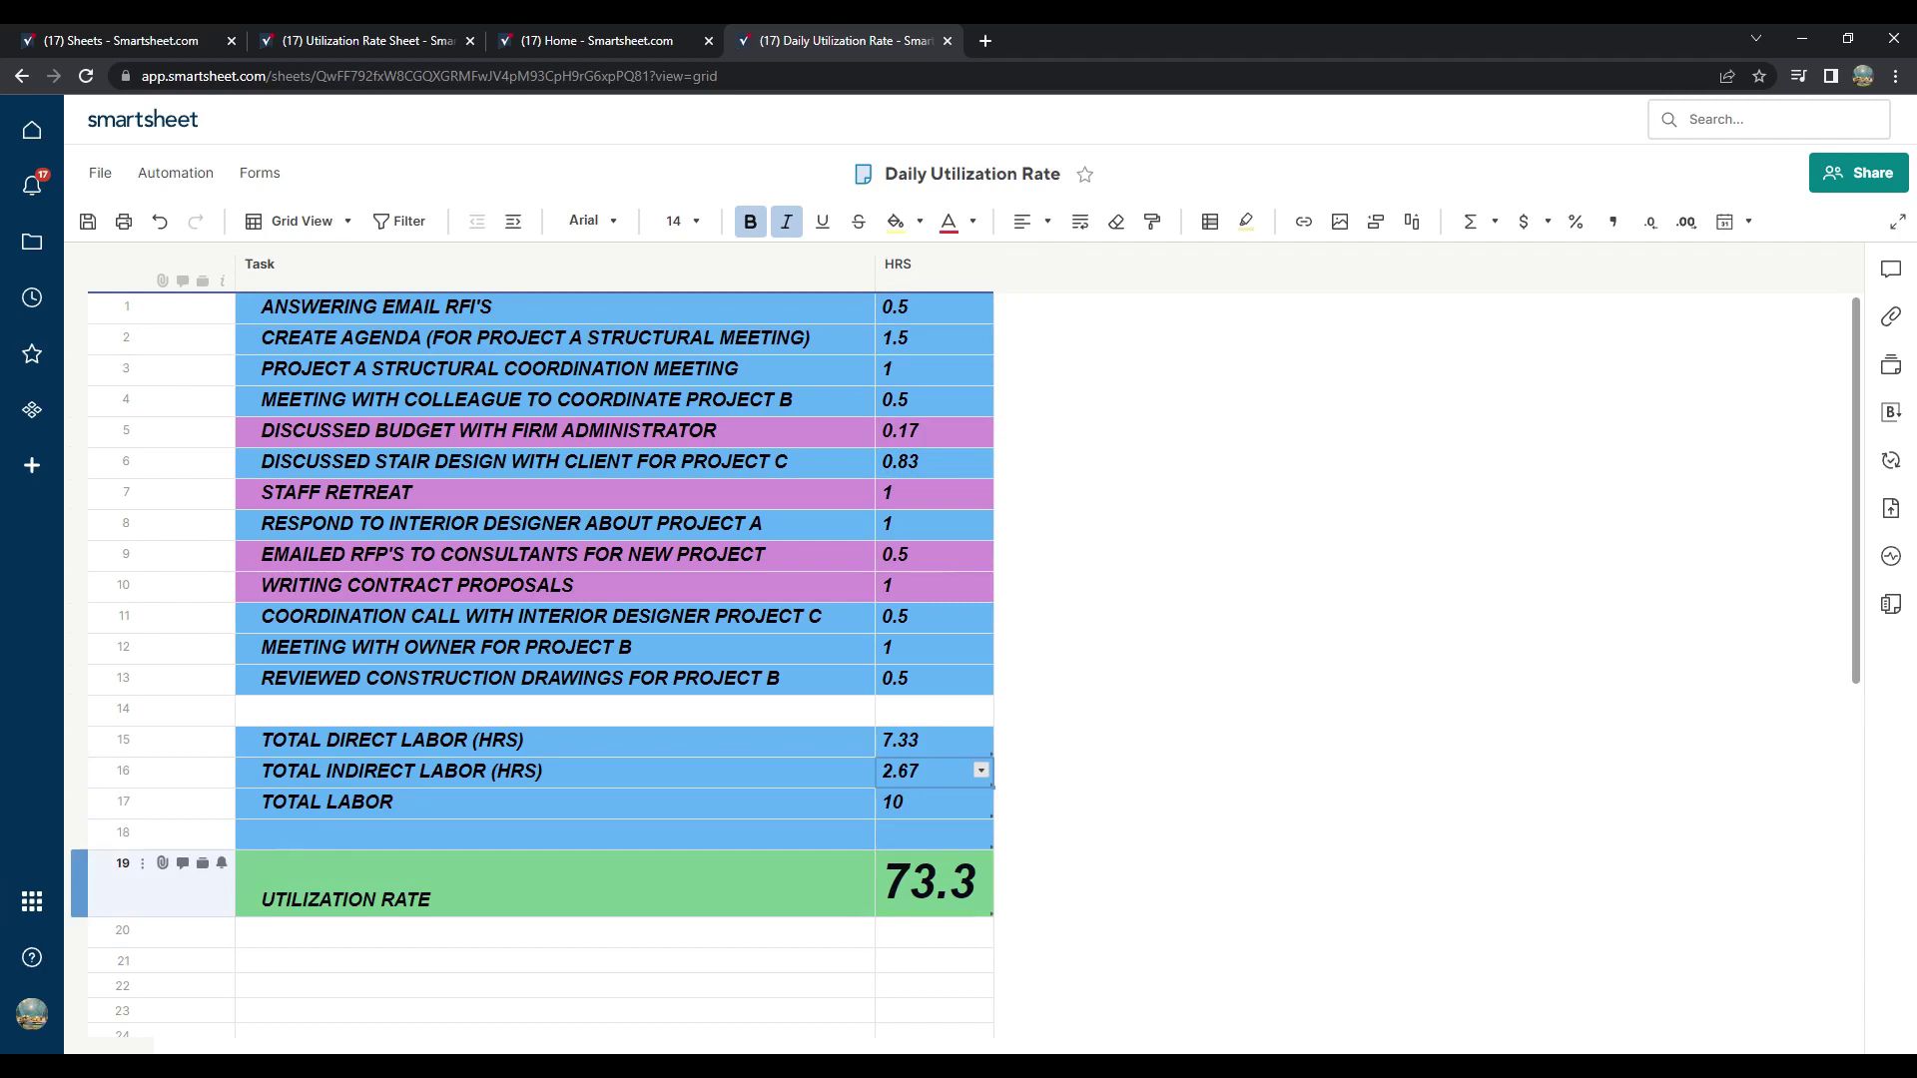
Step: Move the Utilization Rate row back above the total labor rows, to row 15
left_click_drag(123, 883, 123, 757)
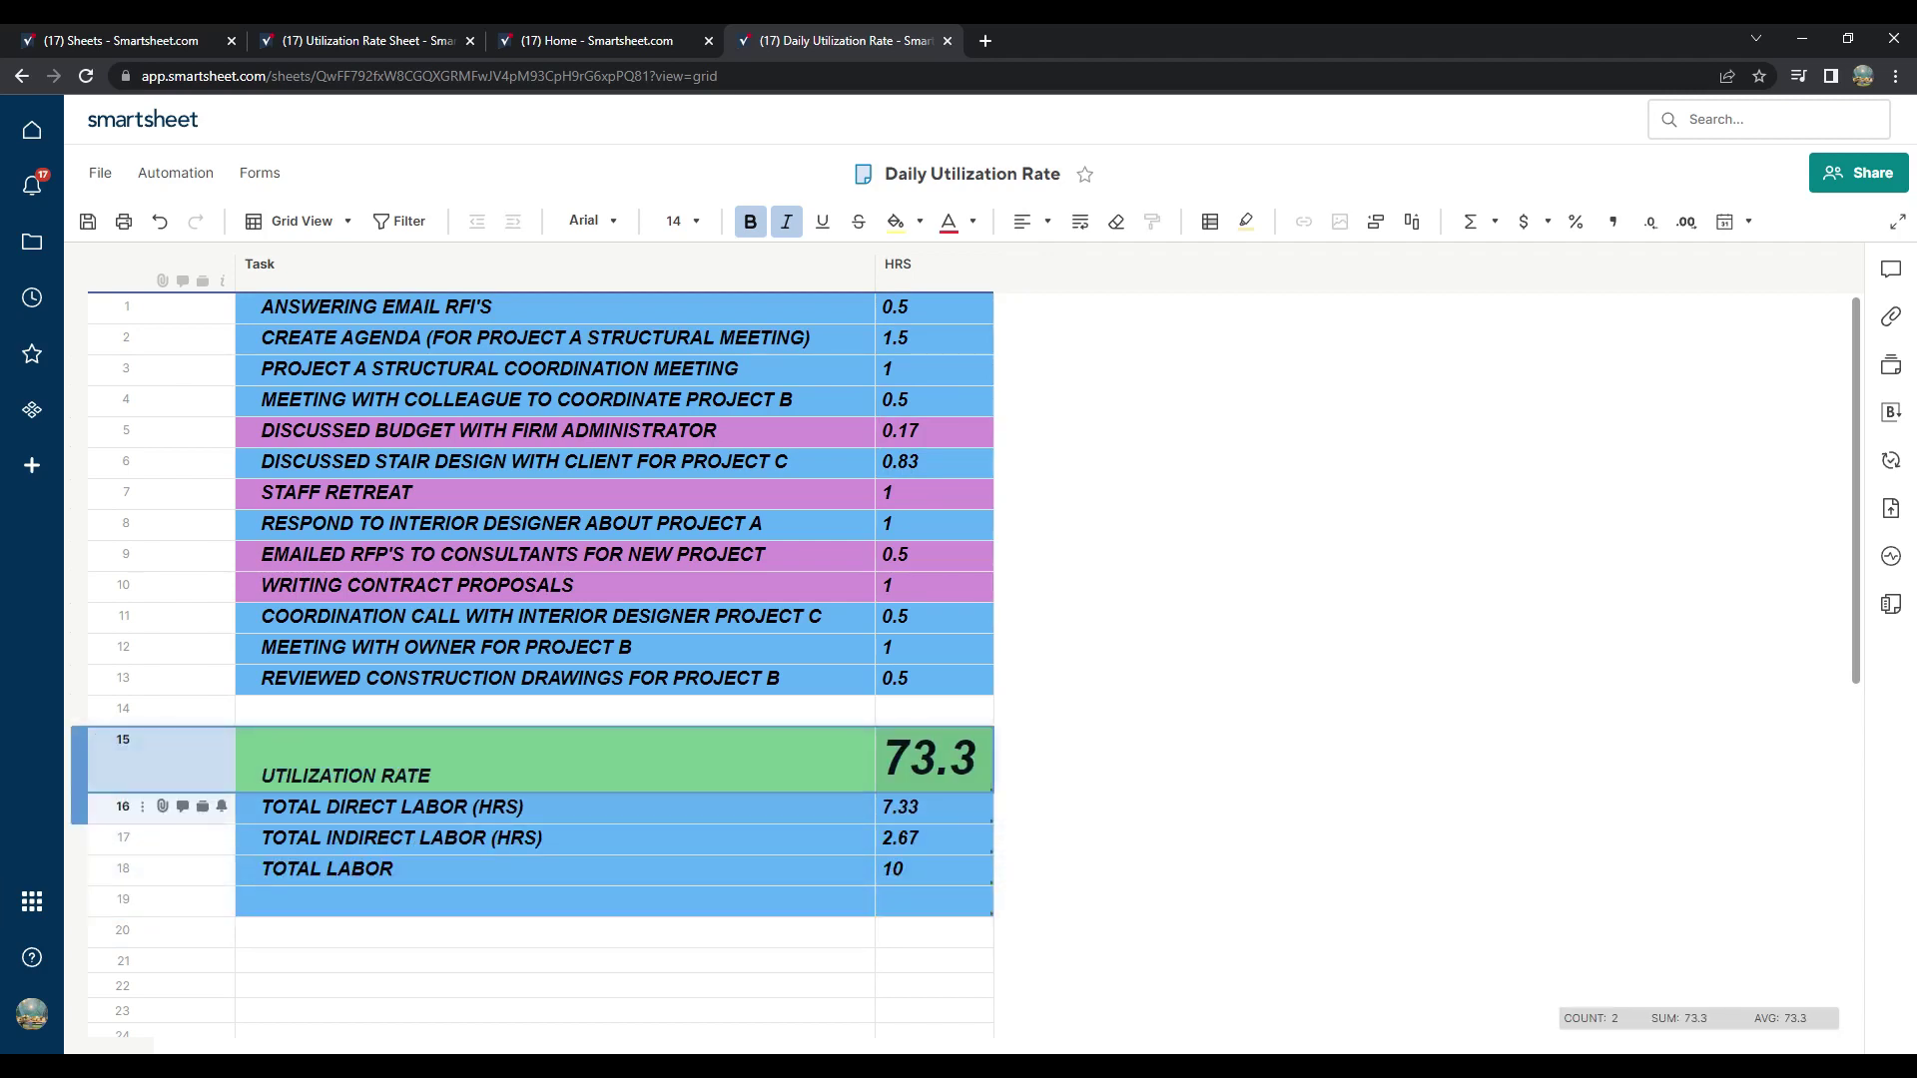
Step: Indent rows 16 to 19 beneath the Utilization Rate row, and test collapsing and expanding the group
left_click(123, 807)
left_click(150, 900, "shift")
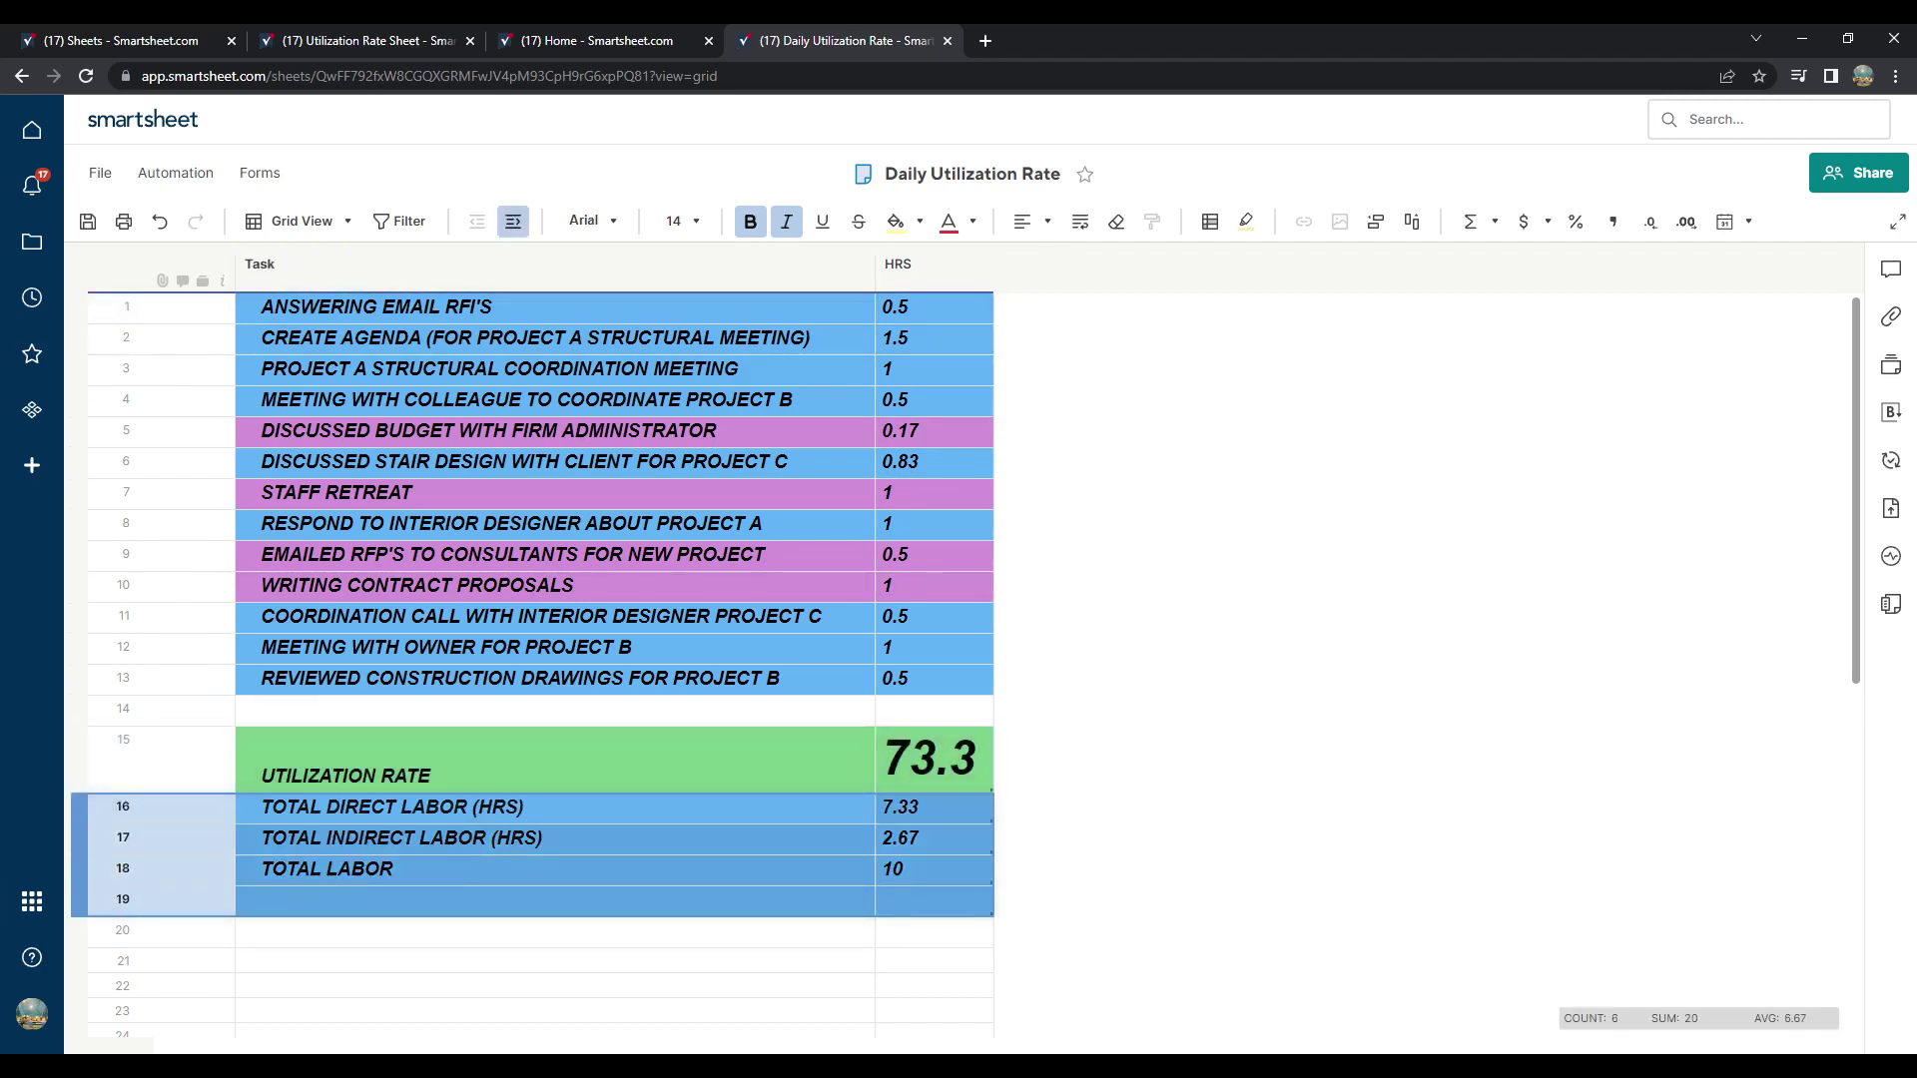
left_click(514, 221)
left_click(555, 932)
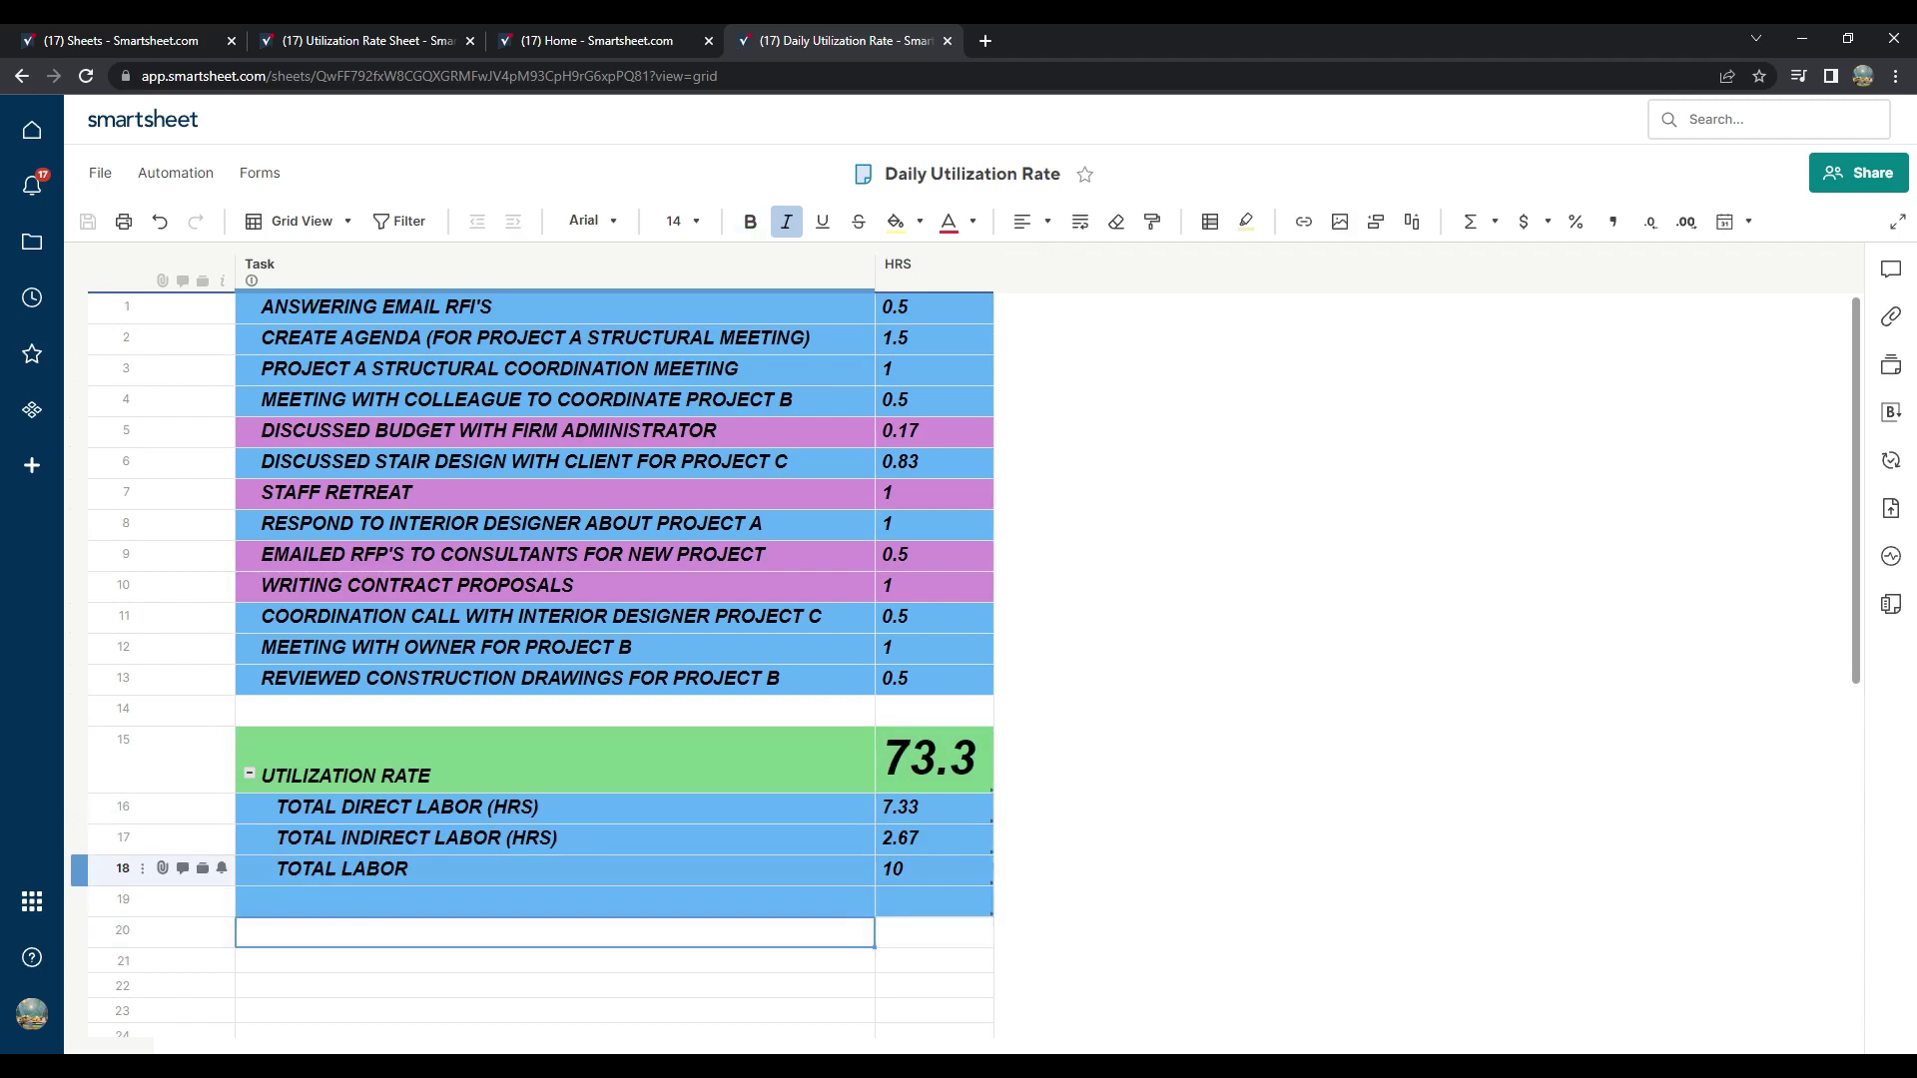
left_click(250, 772)
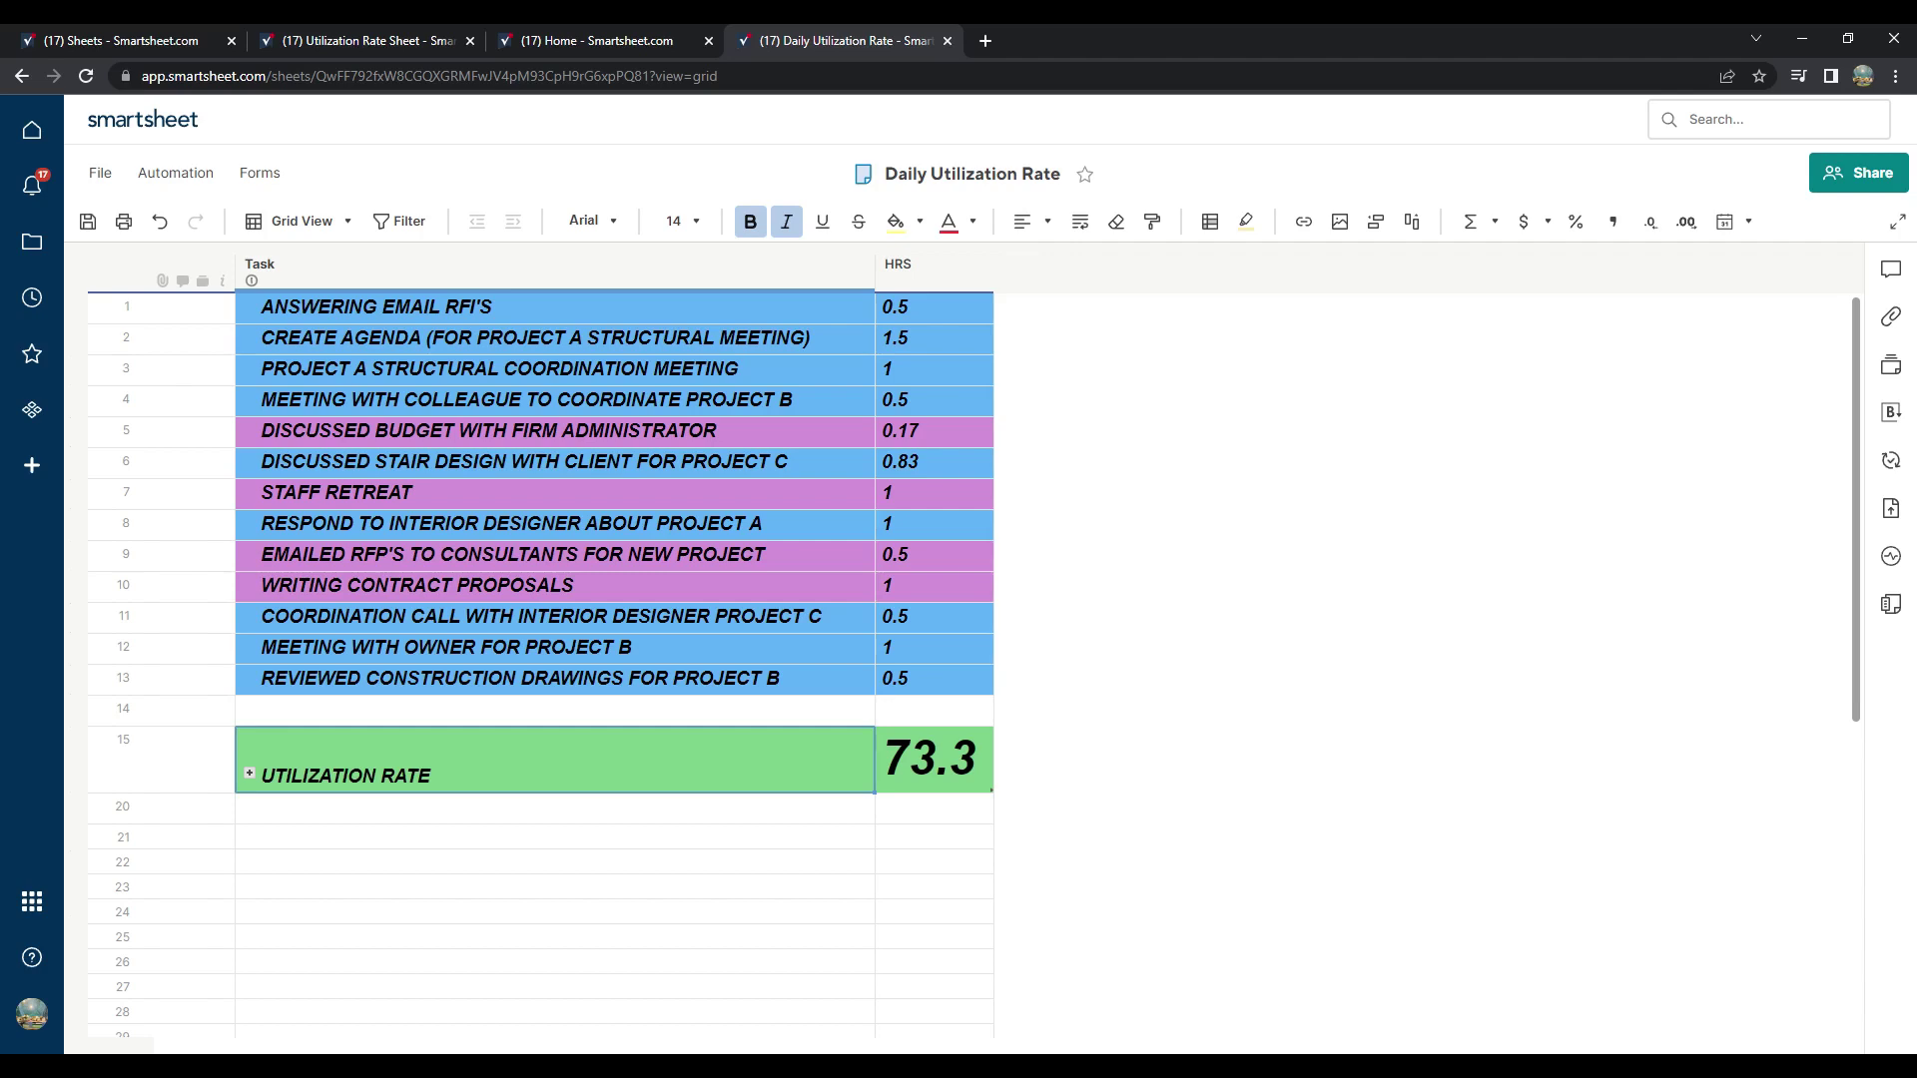
left_click(248, 774)
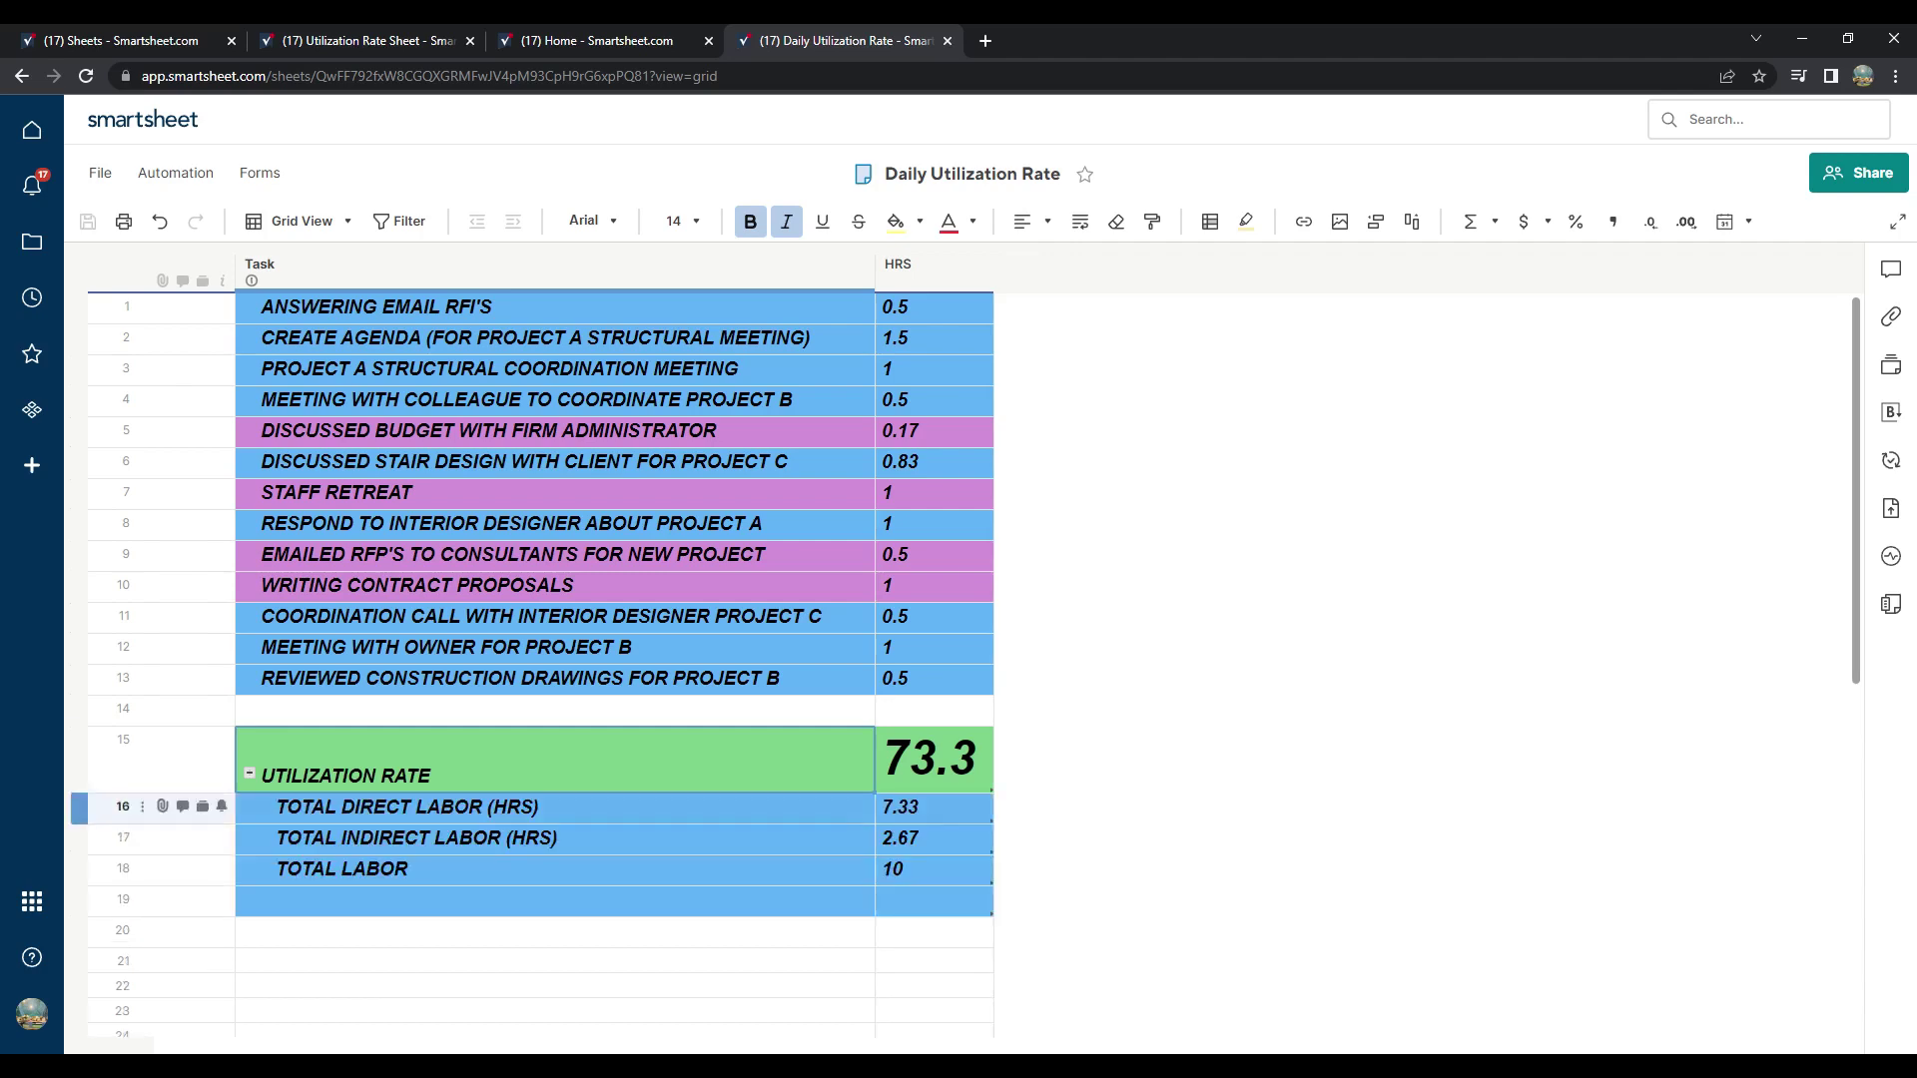
Step: Inspect the HRS formulas for Total Labor and Utilization Rate and the Writing Contract Proposals task entry without changing them
double_click(934, 869)
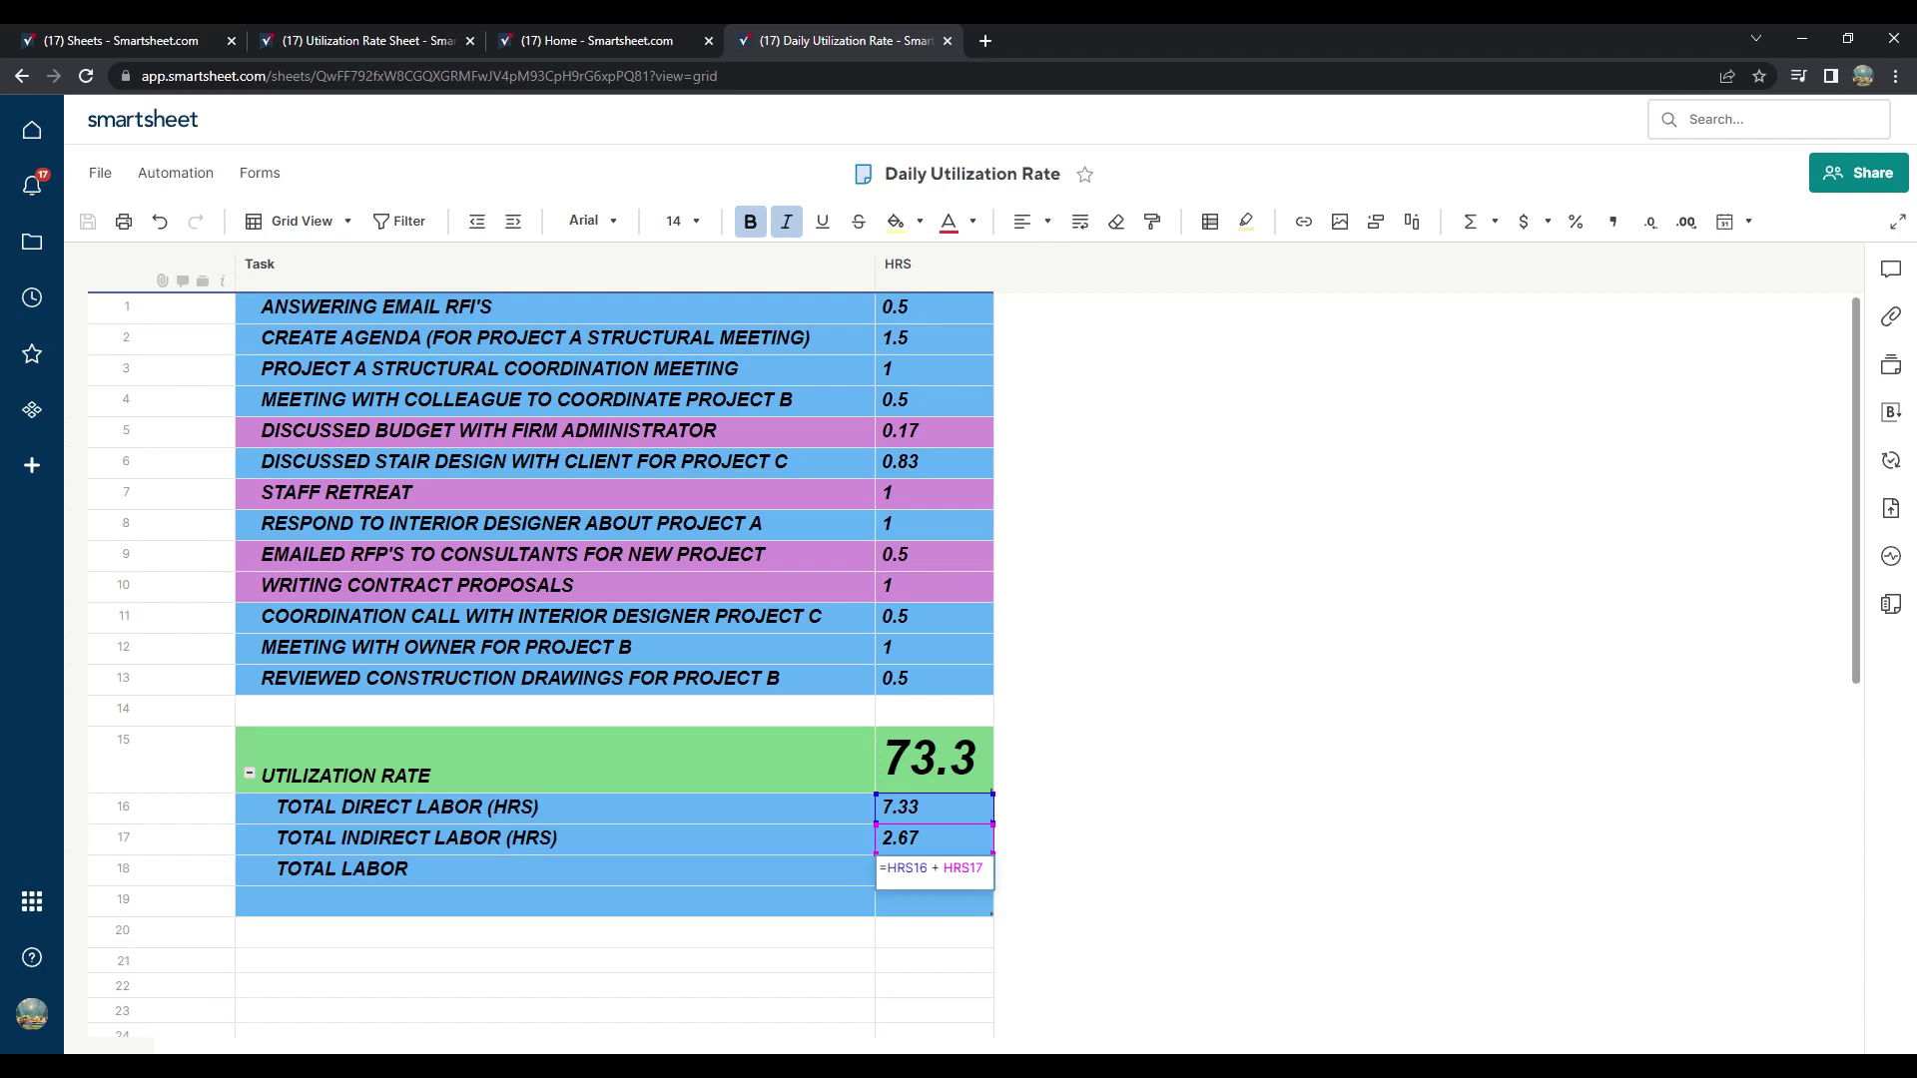
key("Escape")
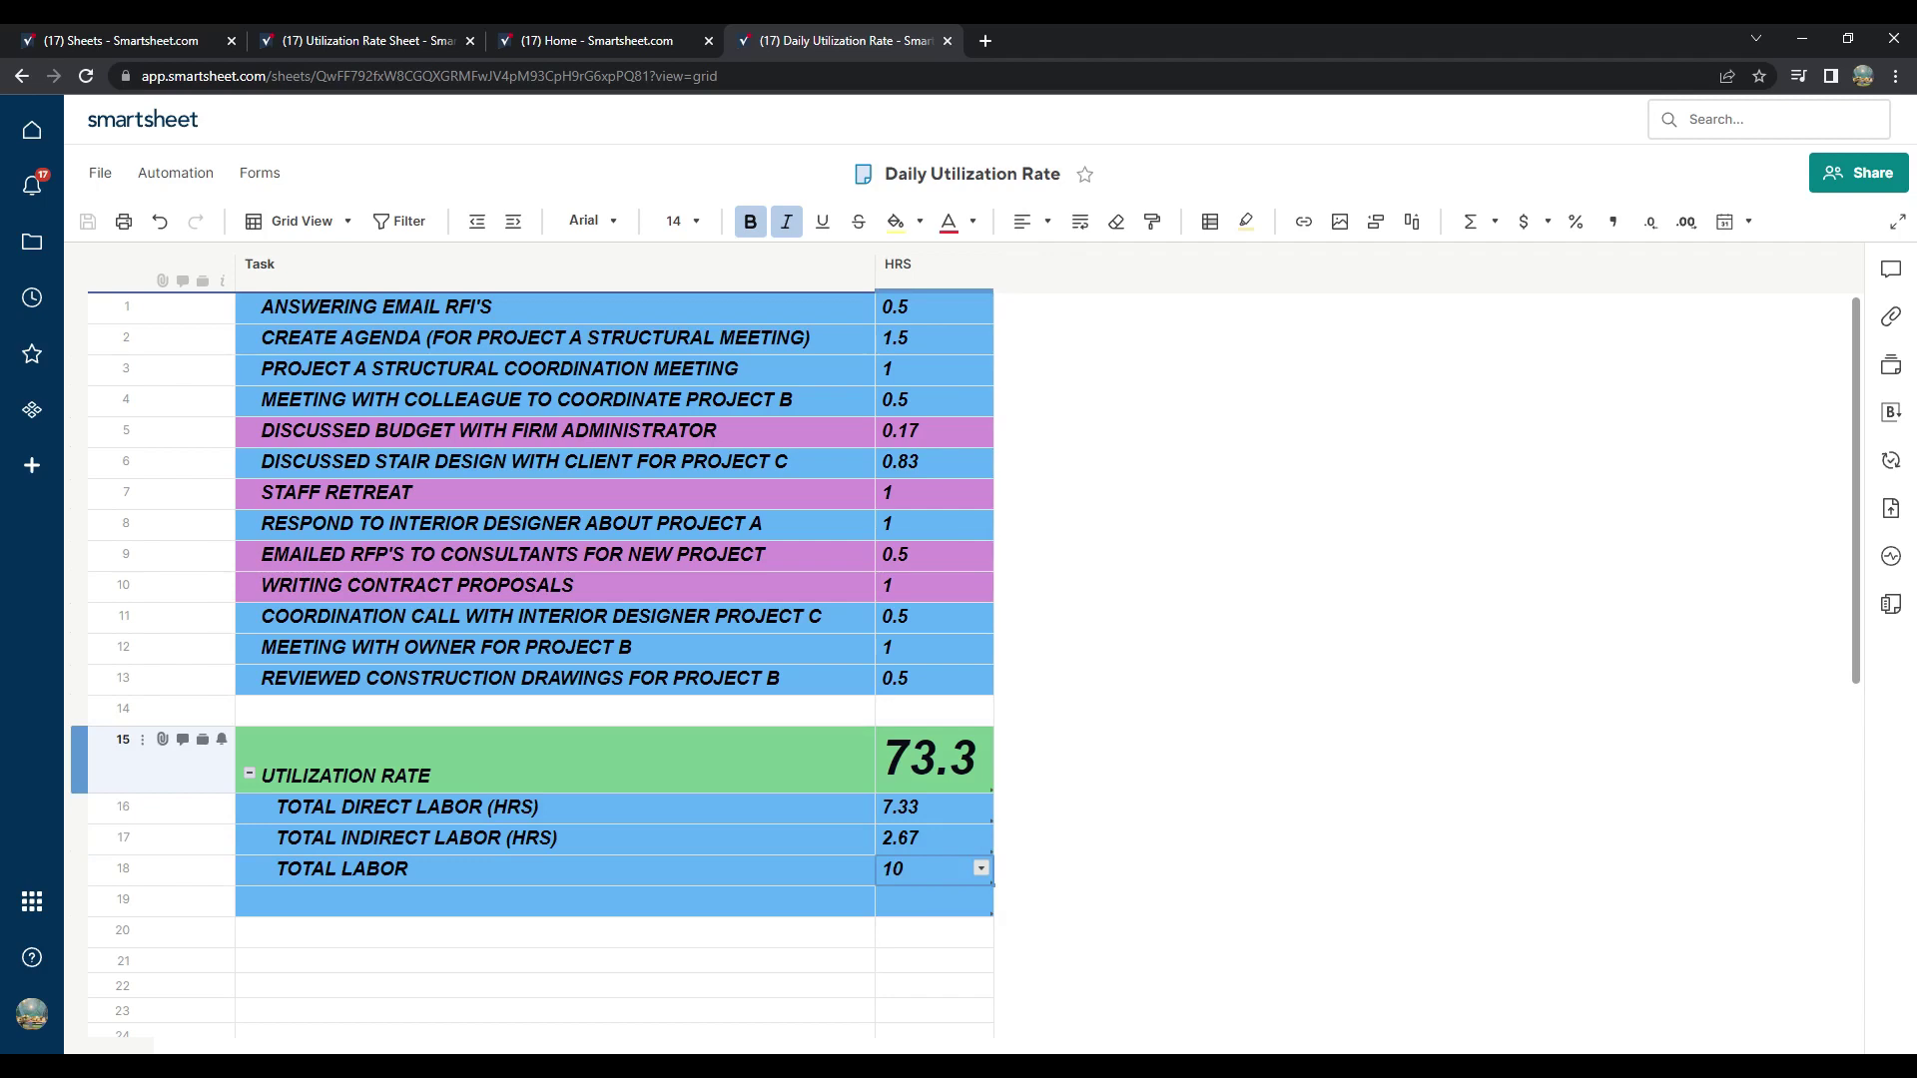
double_click(933, 759)
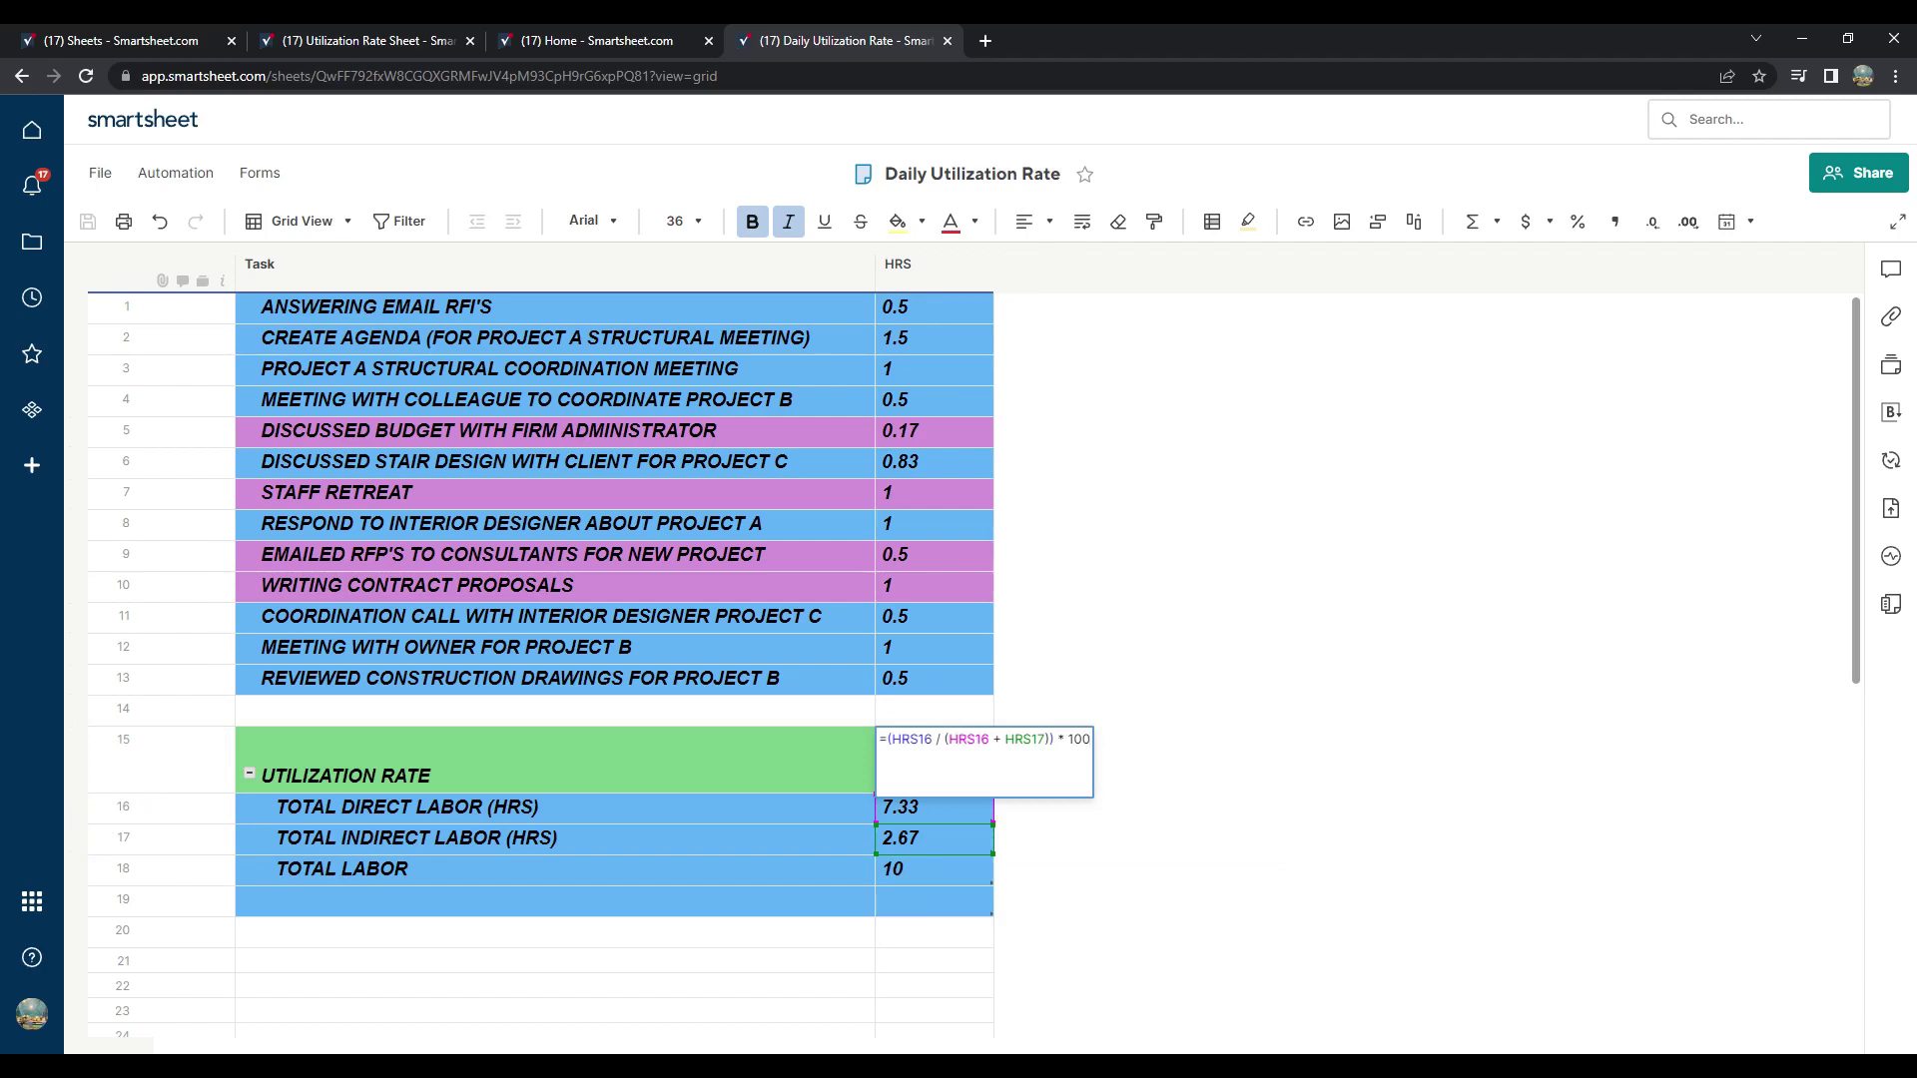
key("Return")
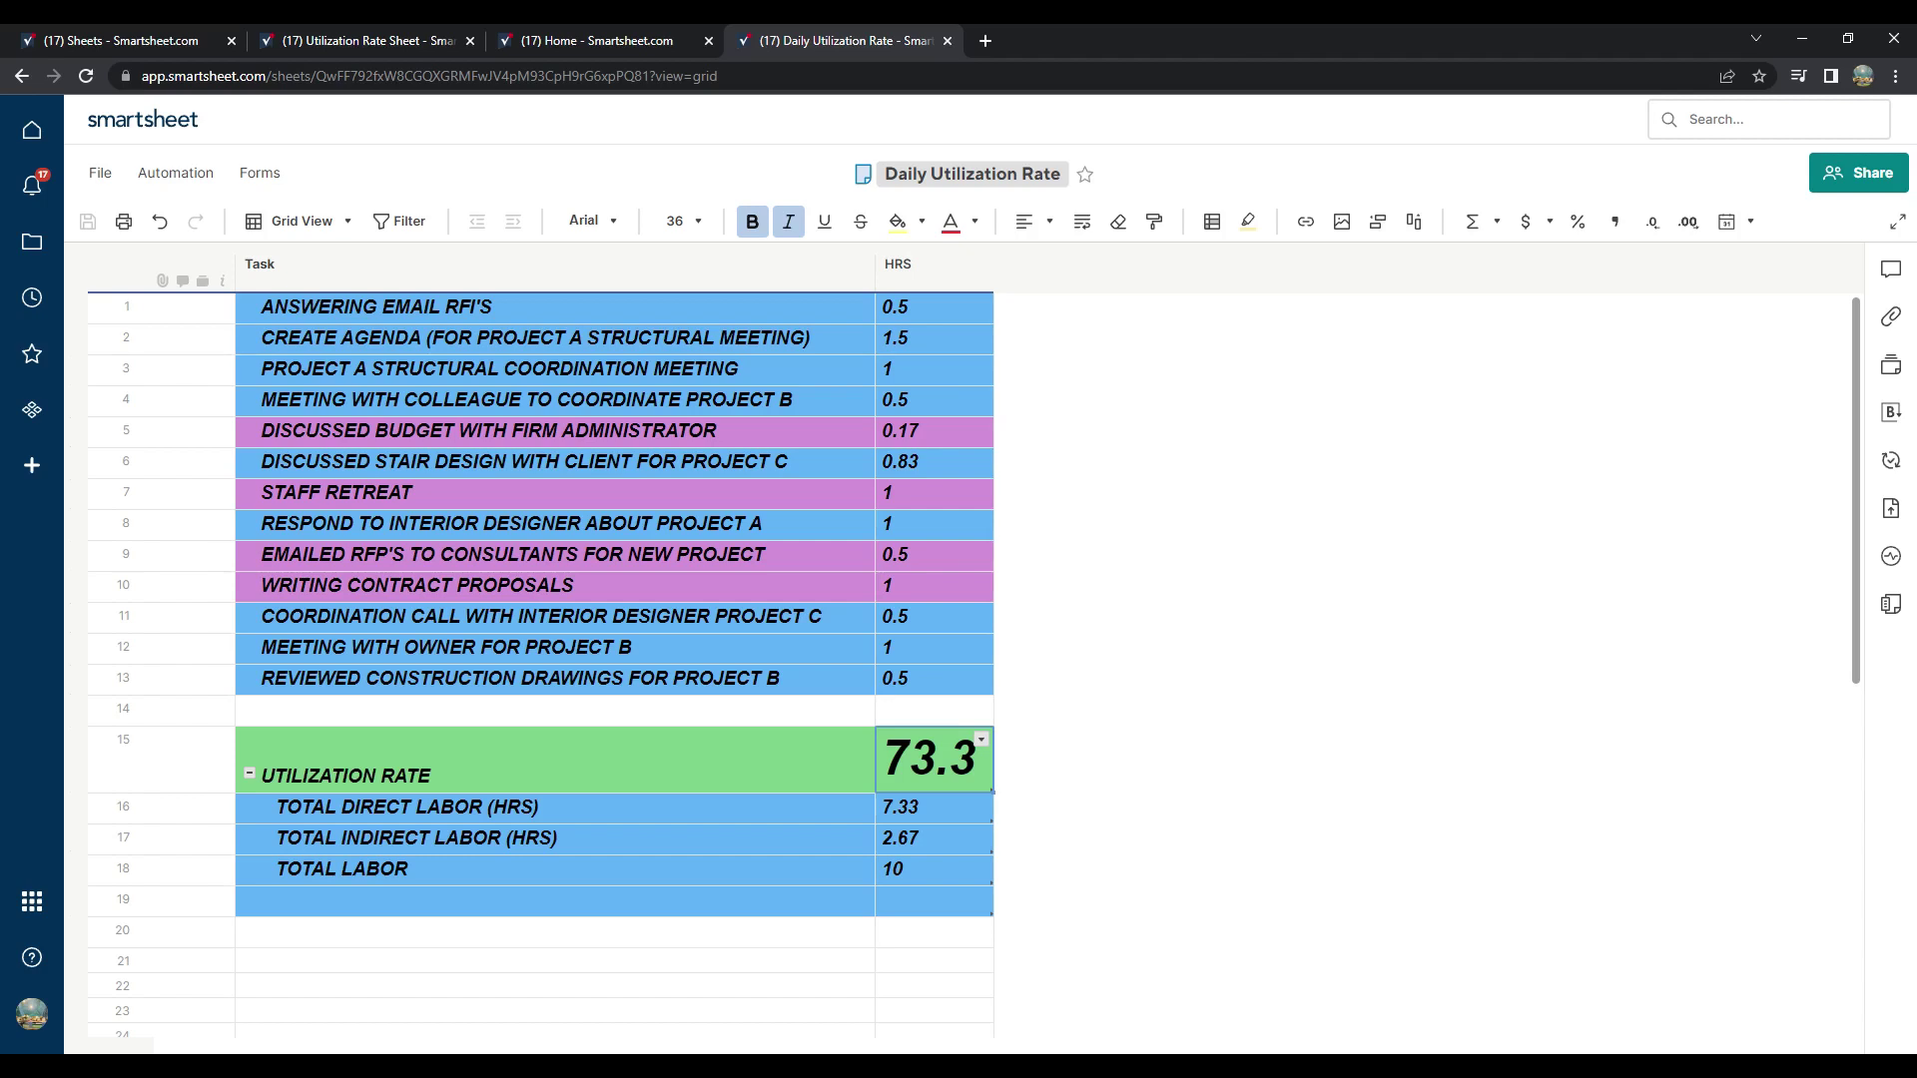
double_click(555, 585)
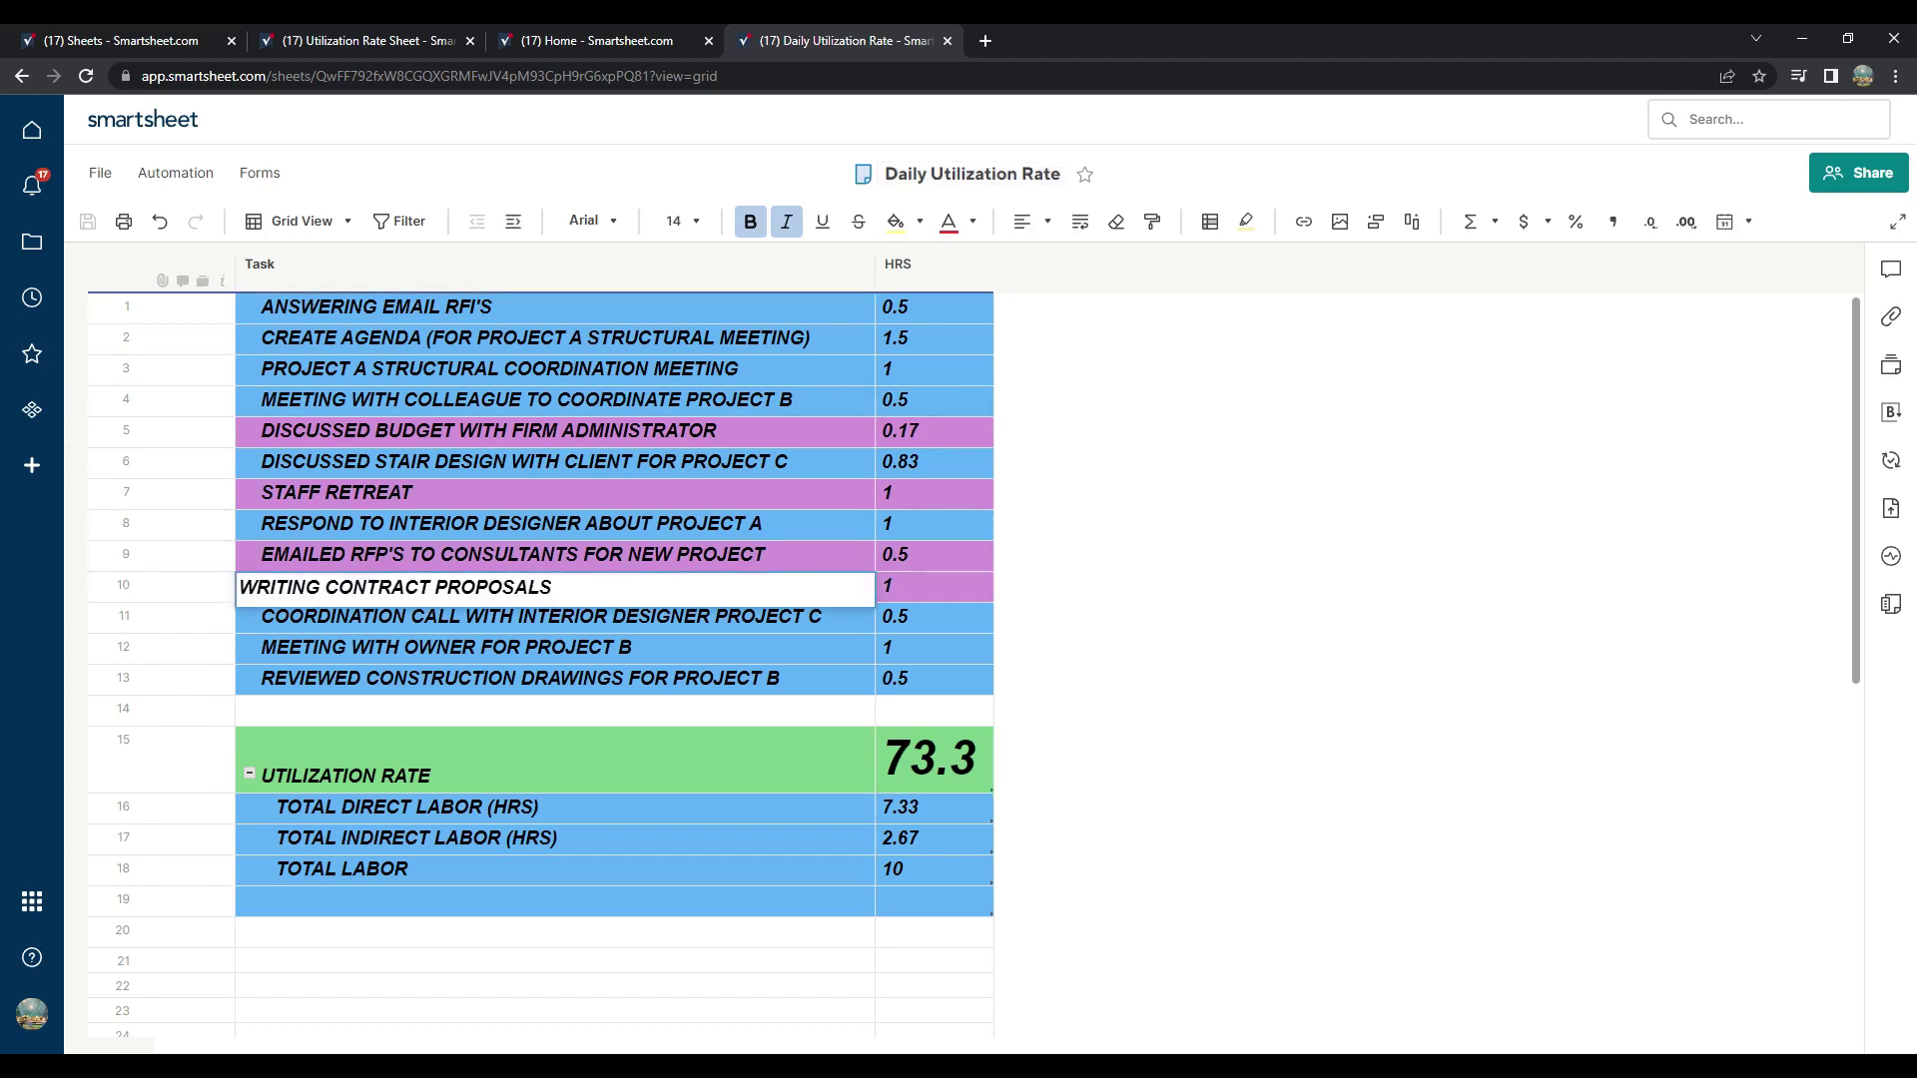
key("Return")
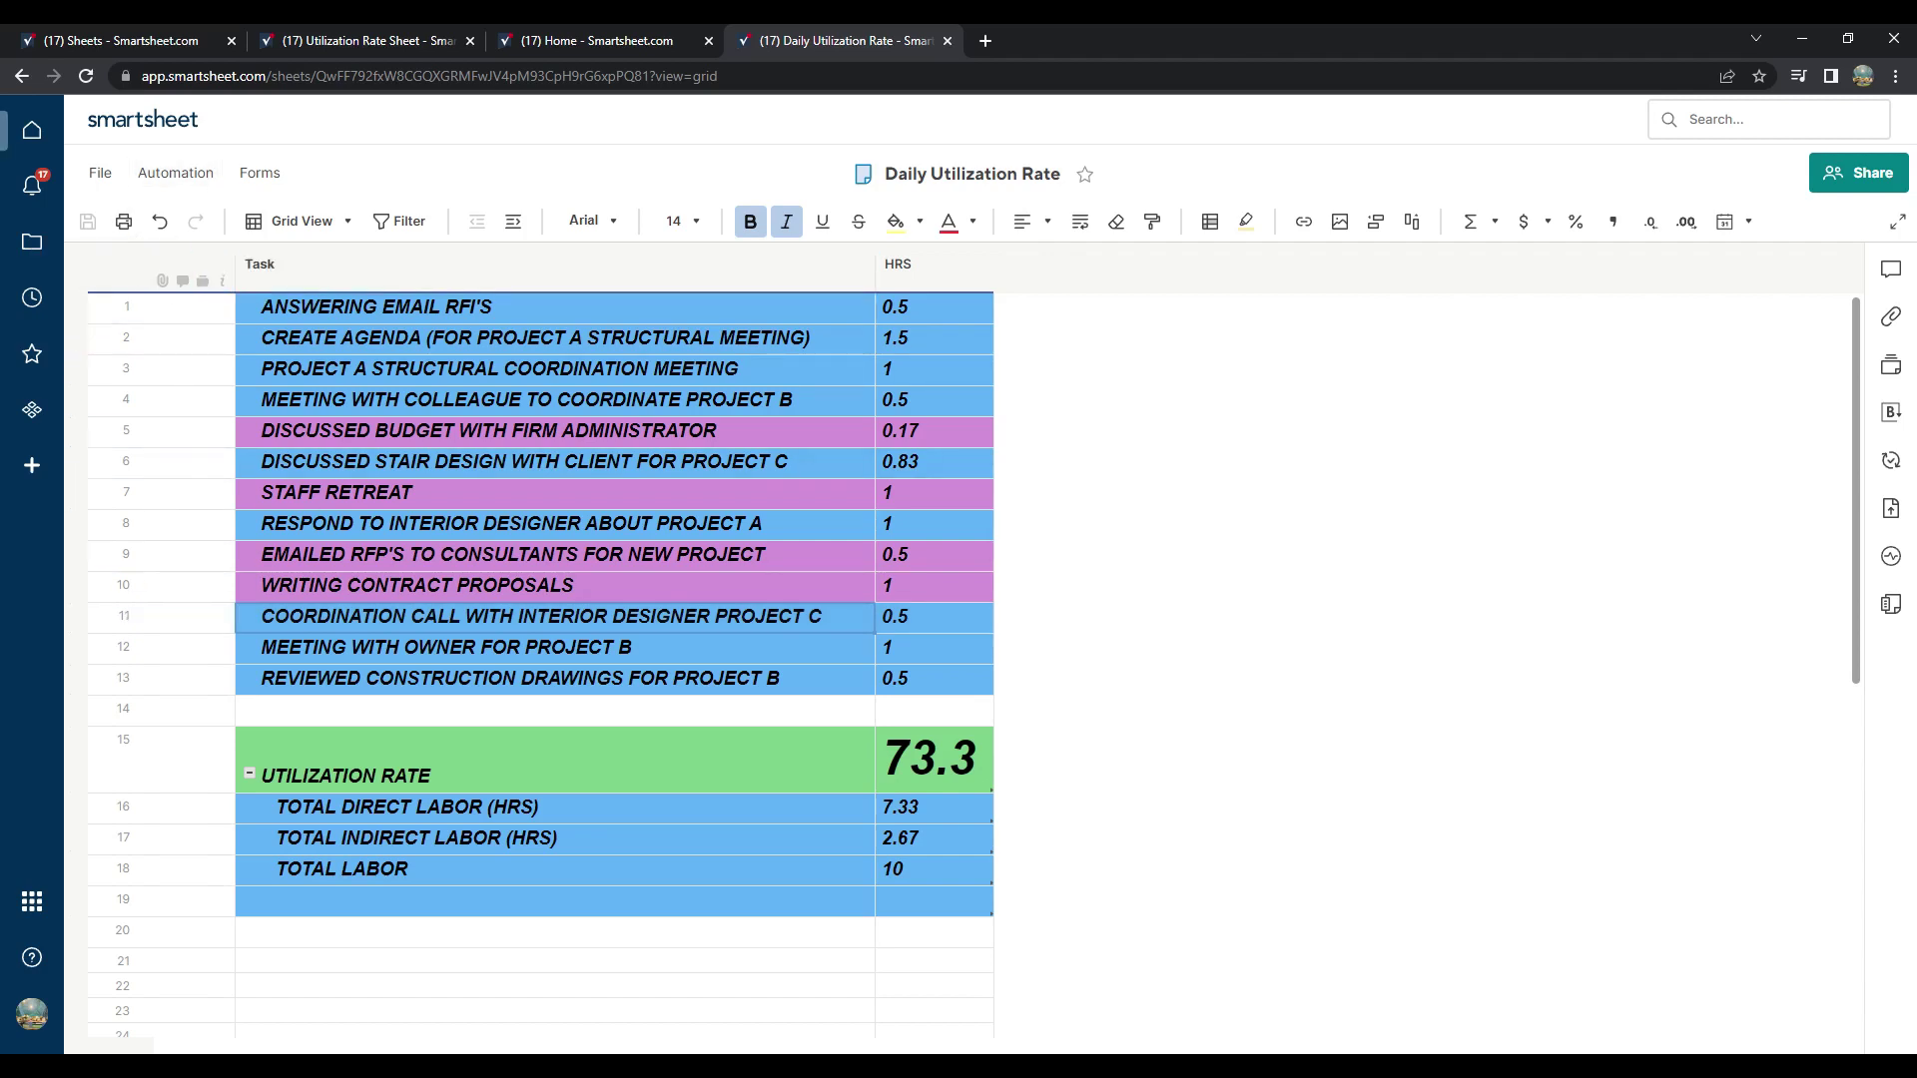
Step: Create a new dashboard named UR DASHBOARD
left_click(32, 130)
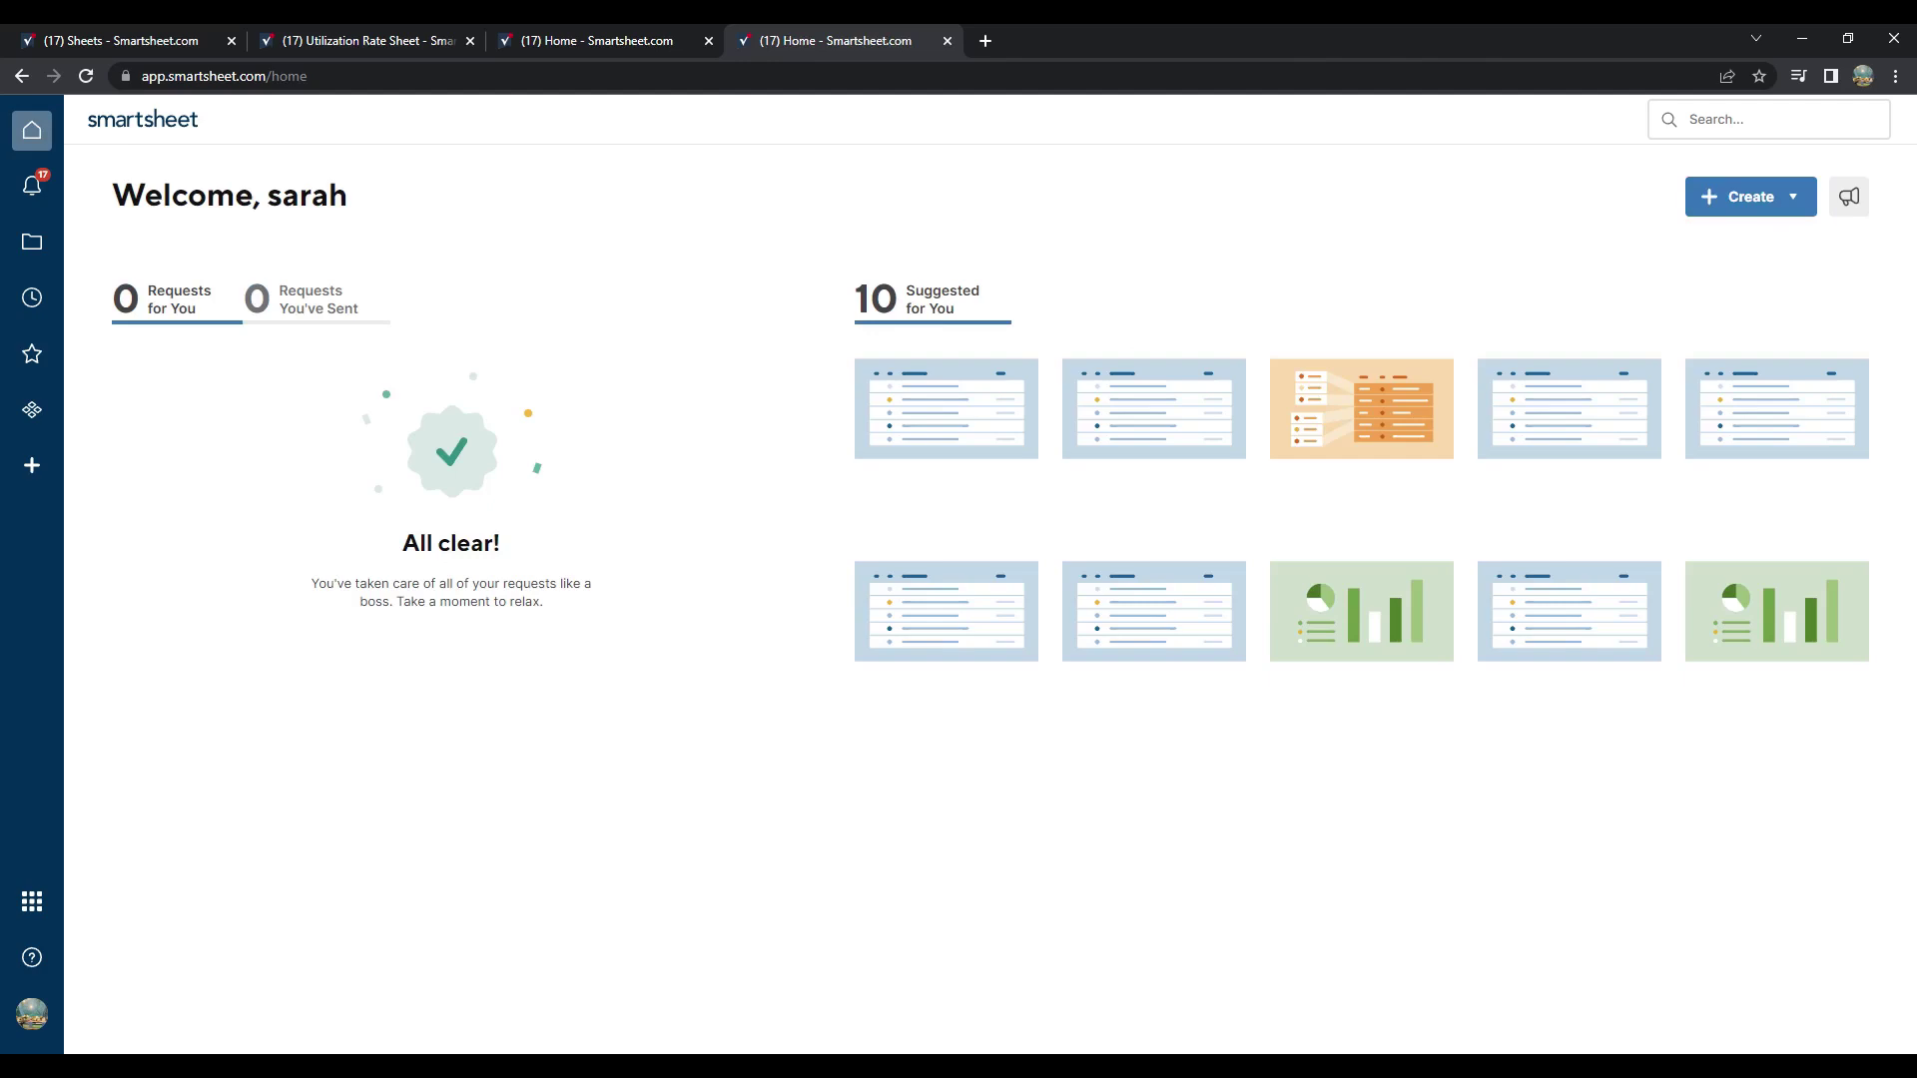
left_click(1752, 196)
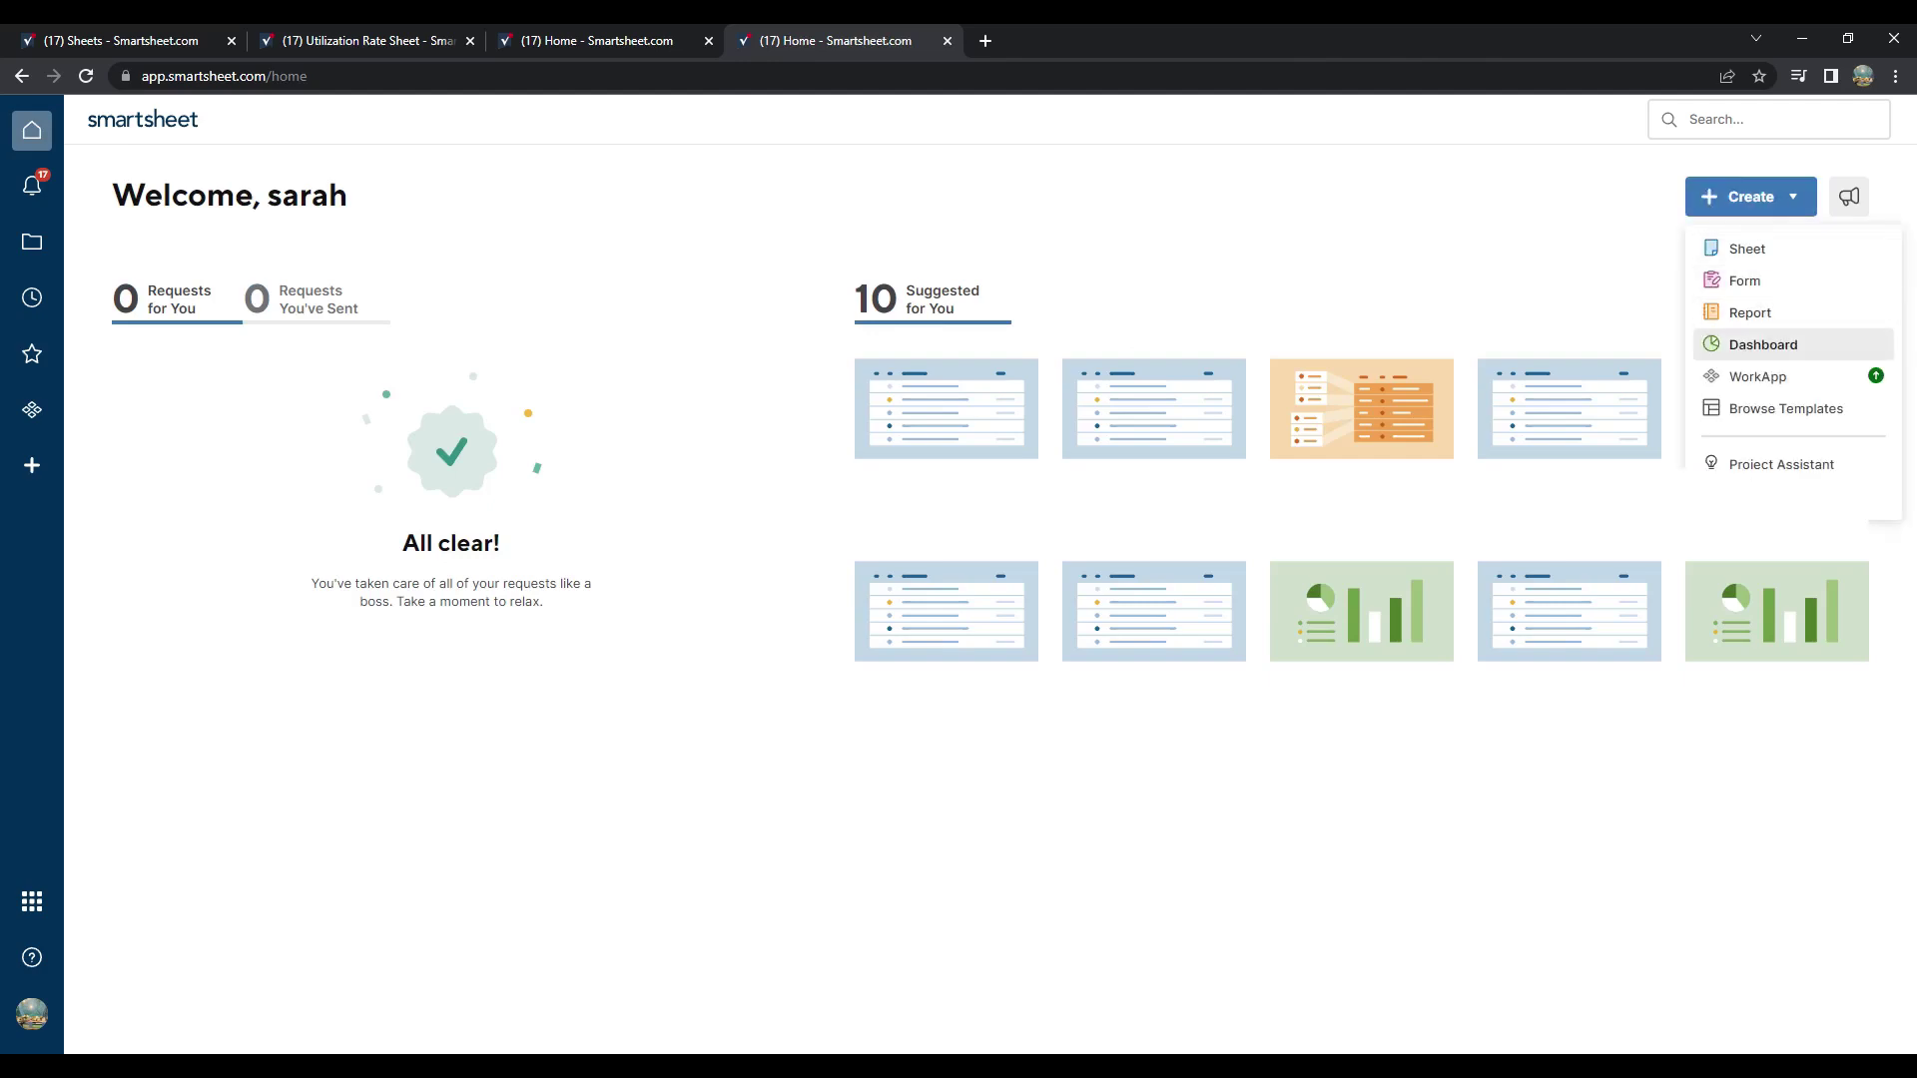
left_click(1763, 344)
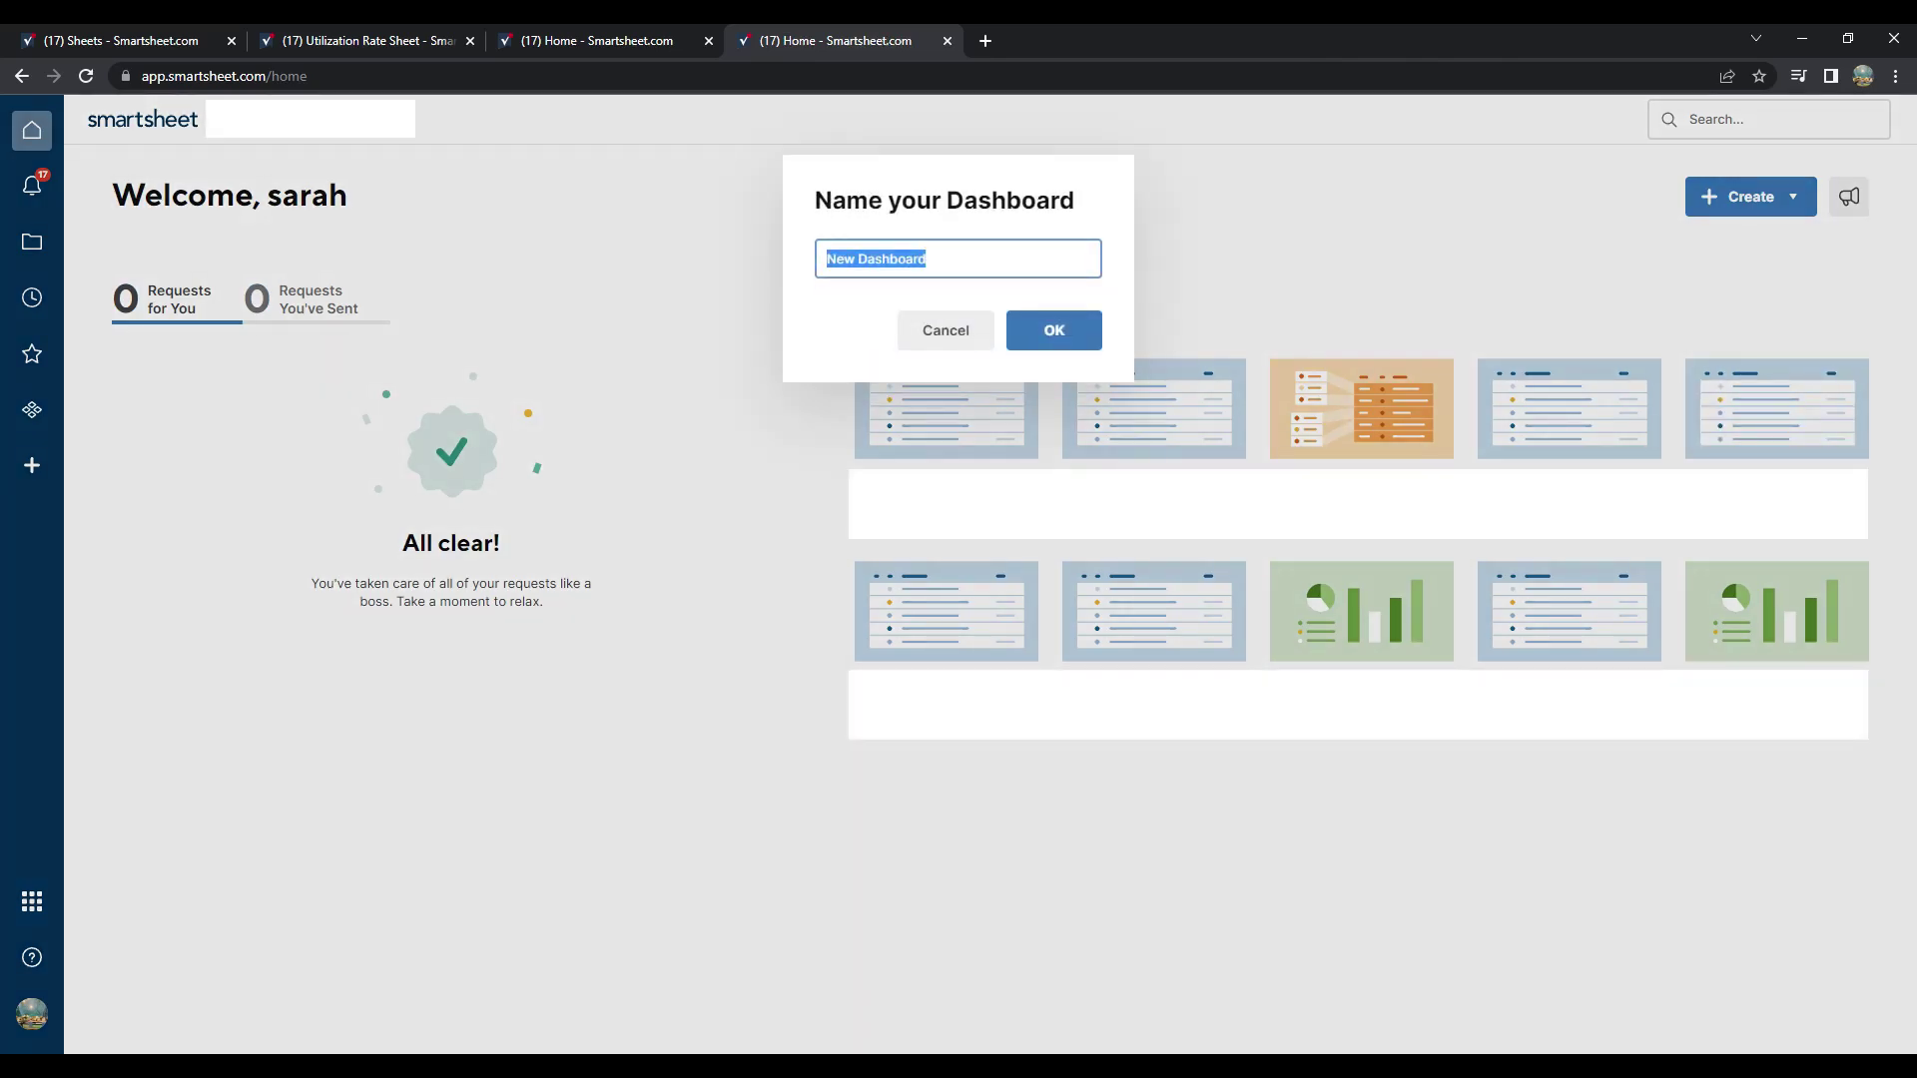
type("UR S")
key("BackSpace")
type("DASHBOARD")
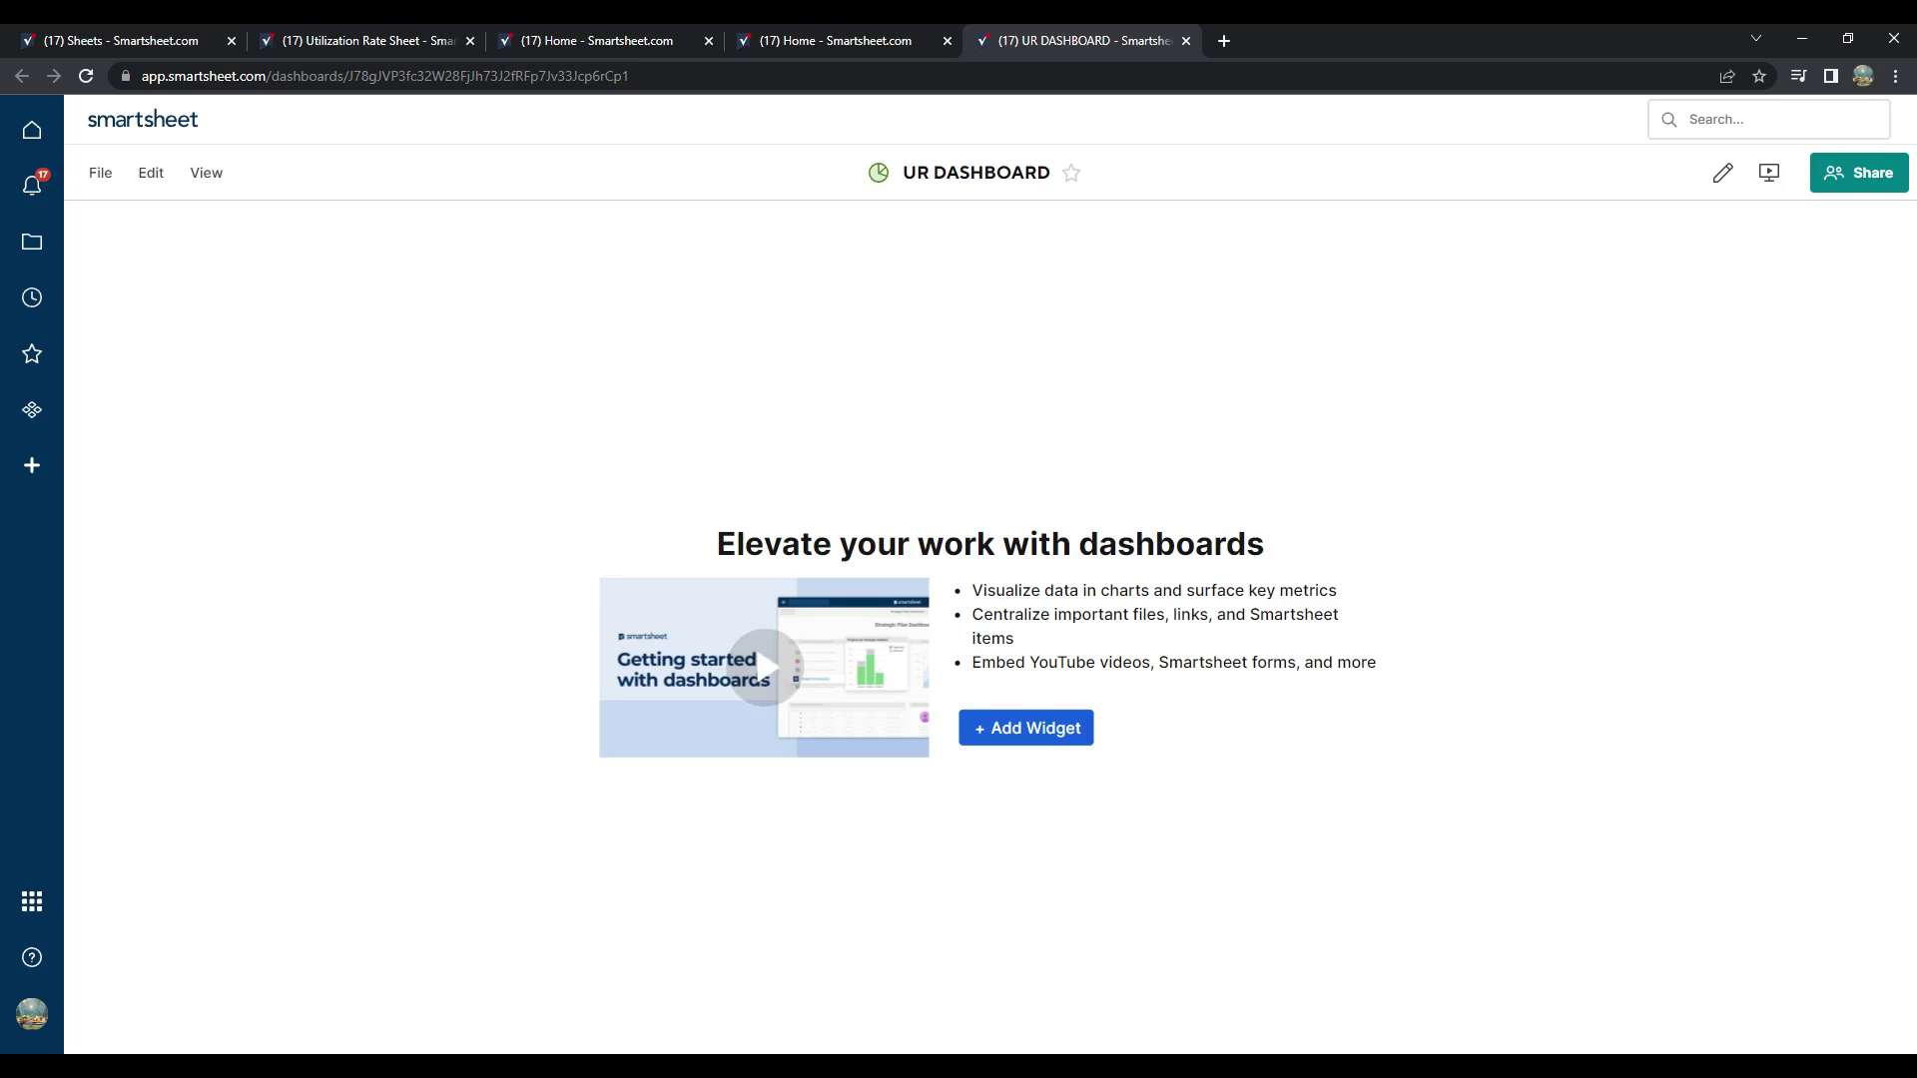
Step: Add a chart widget using the Total Direct Labor and Total Indirect Labor rows of the Daily Utilization Rate sheet
left_click(1026, 728)
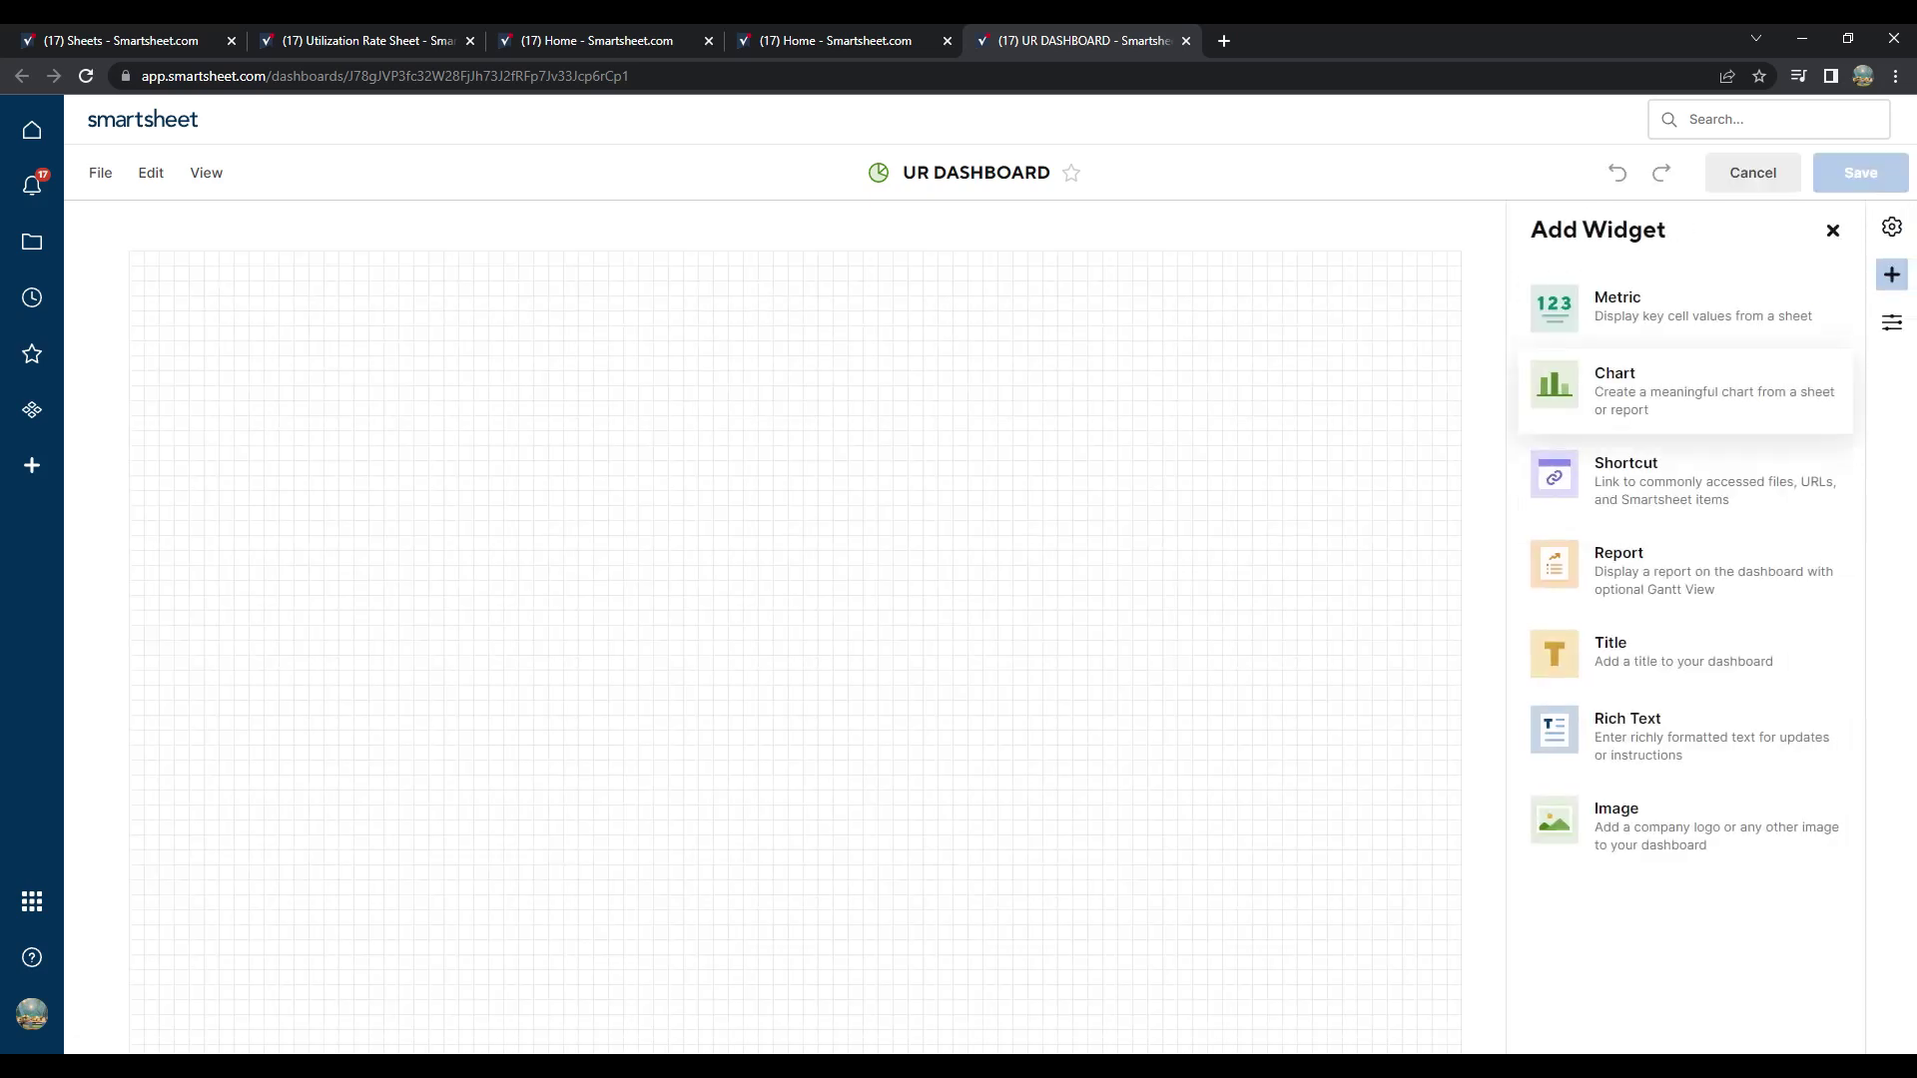
left_click(1657, 390)
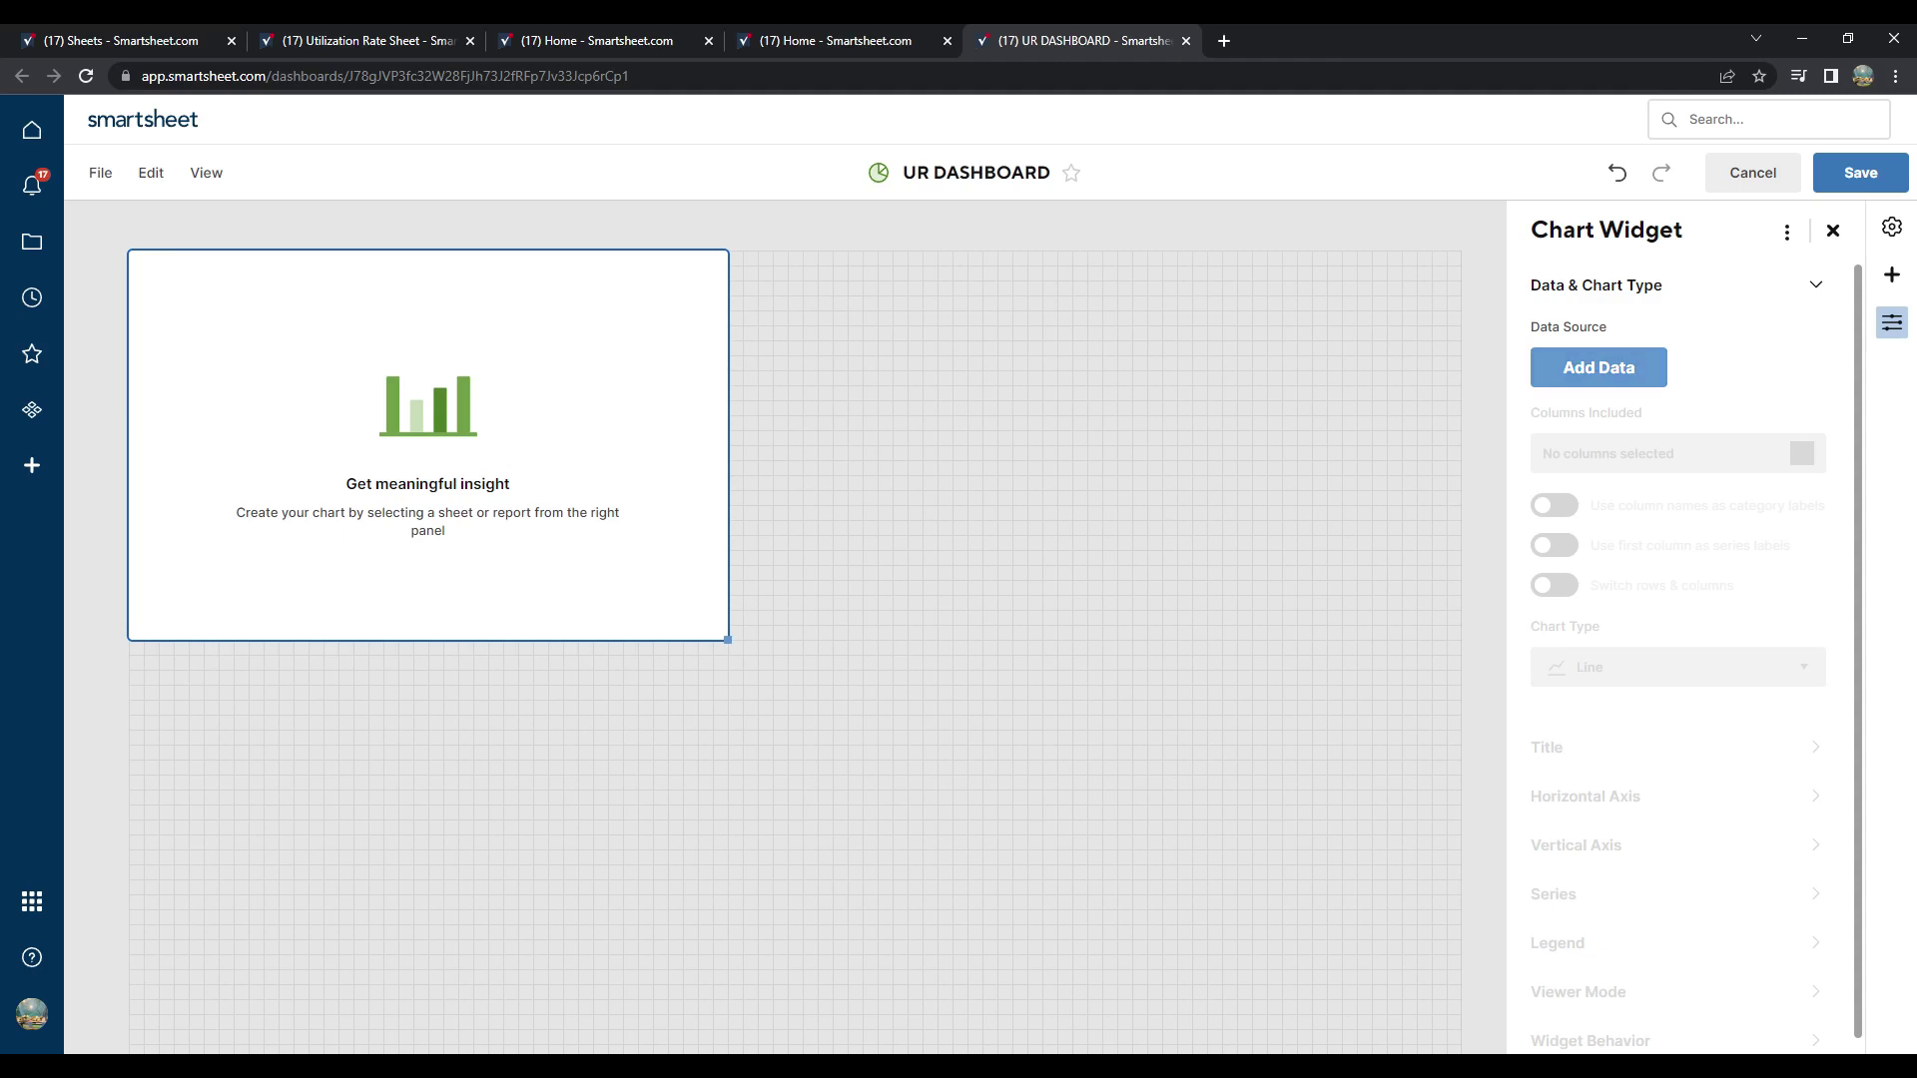
left_click(1598, 367)
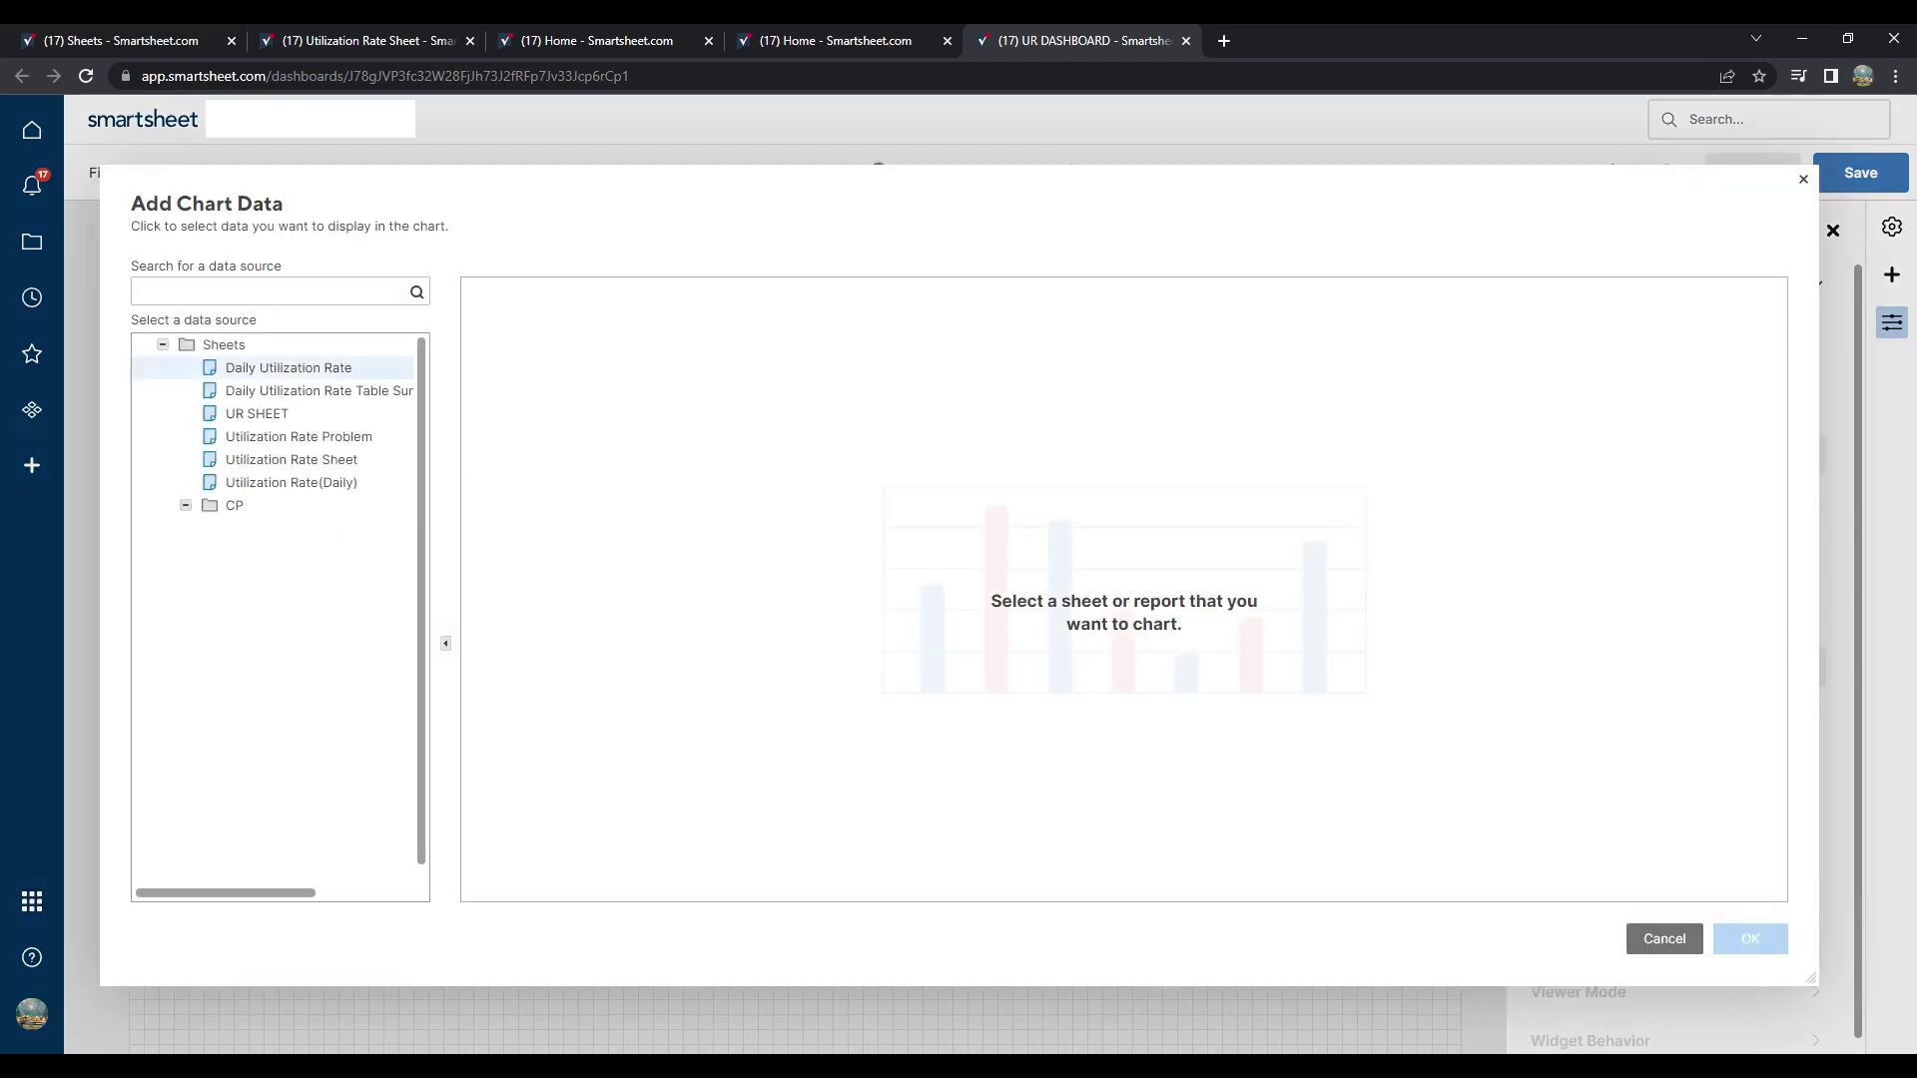
left_click(288, 367)
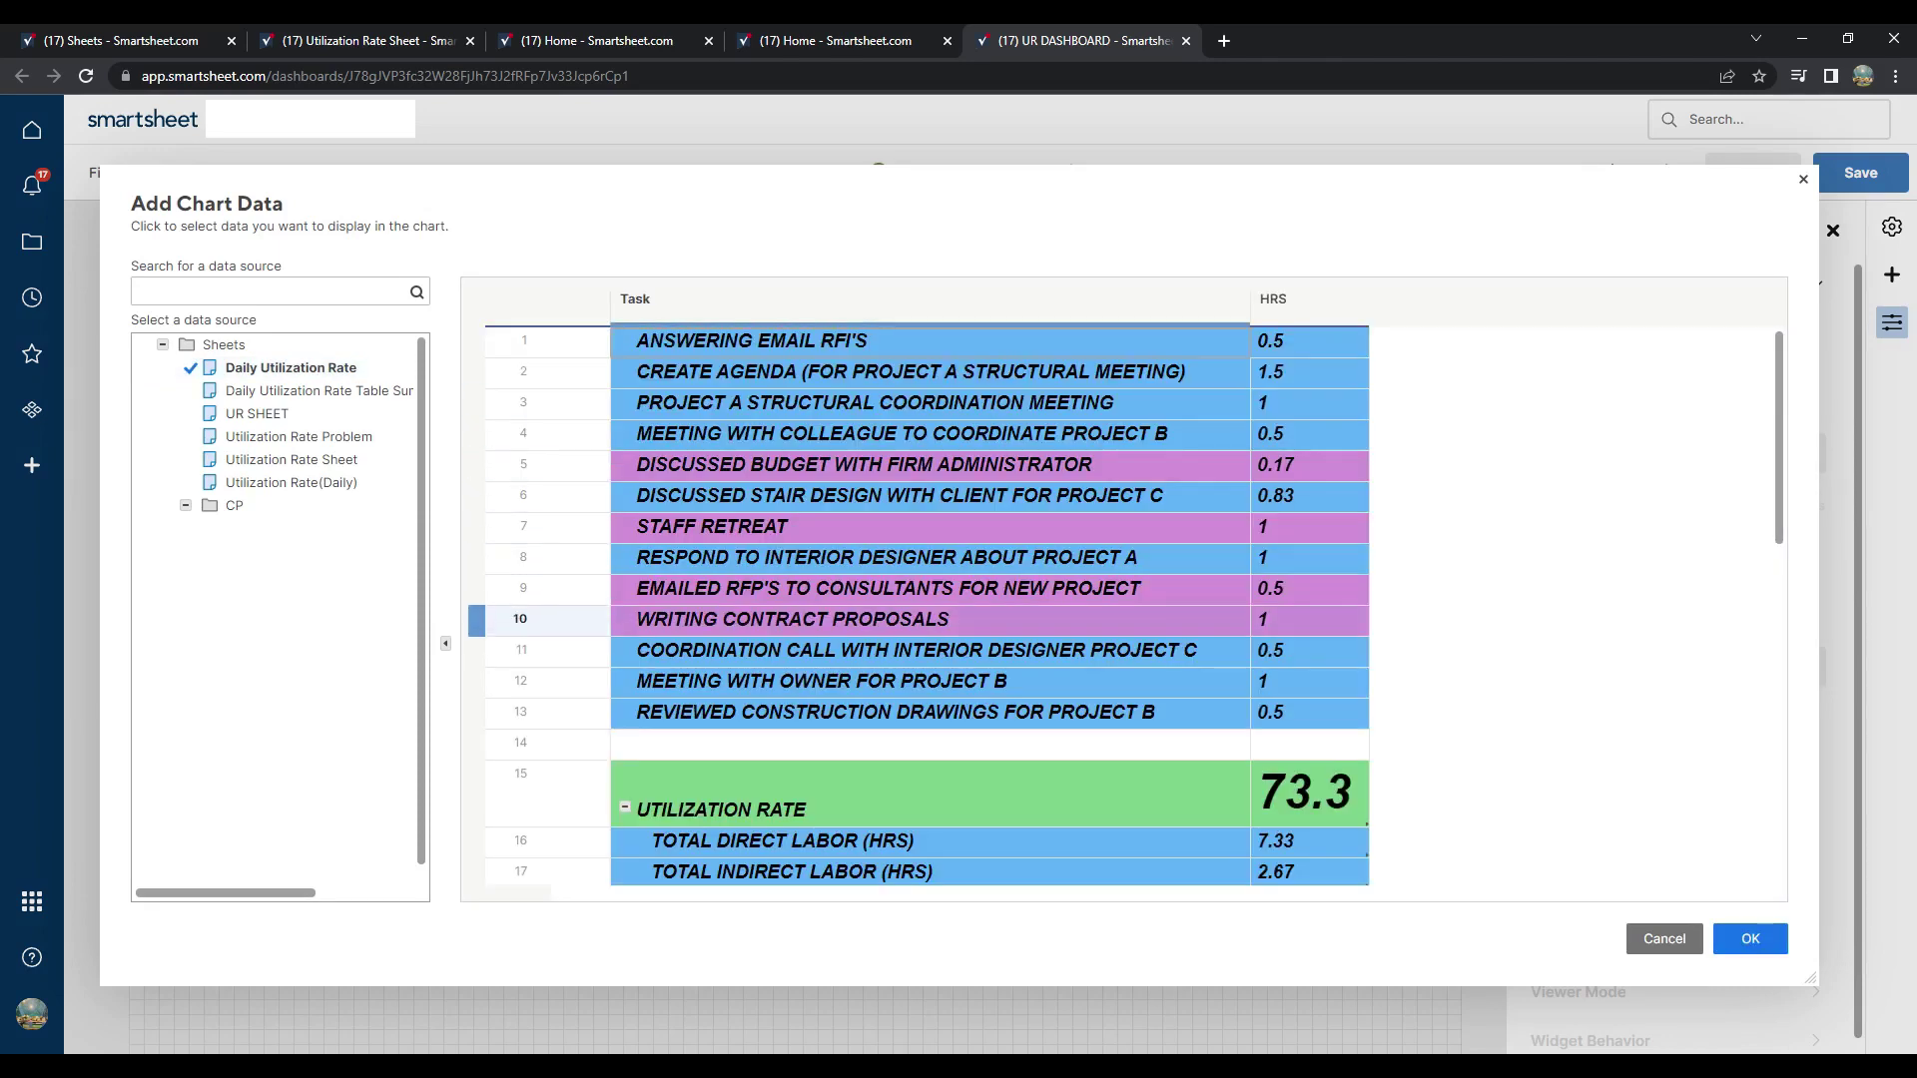
scroll(529, 649, "down", 1)
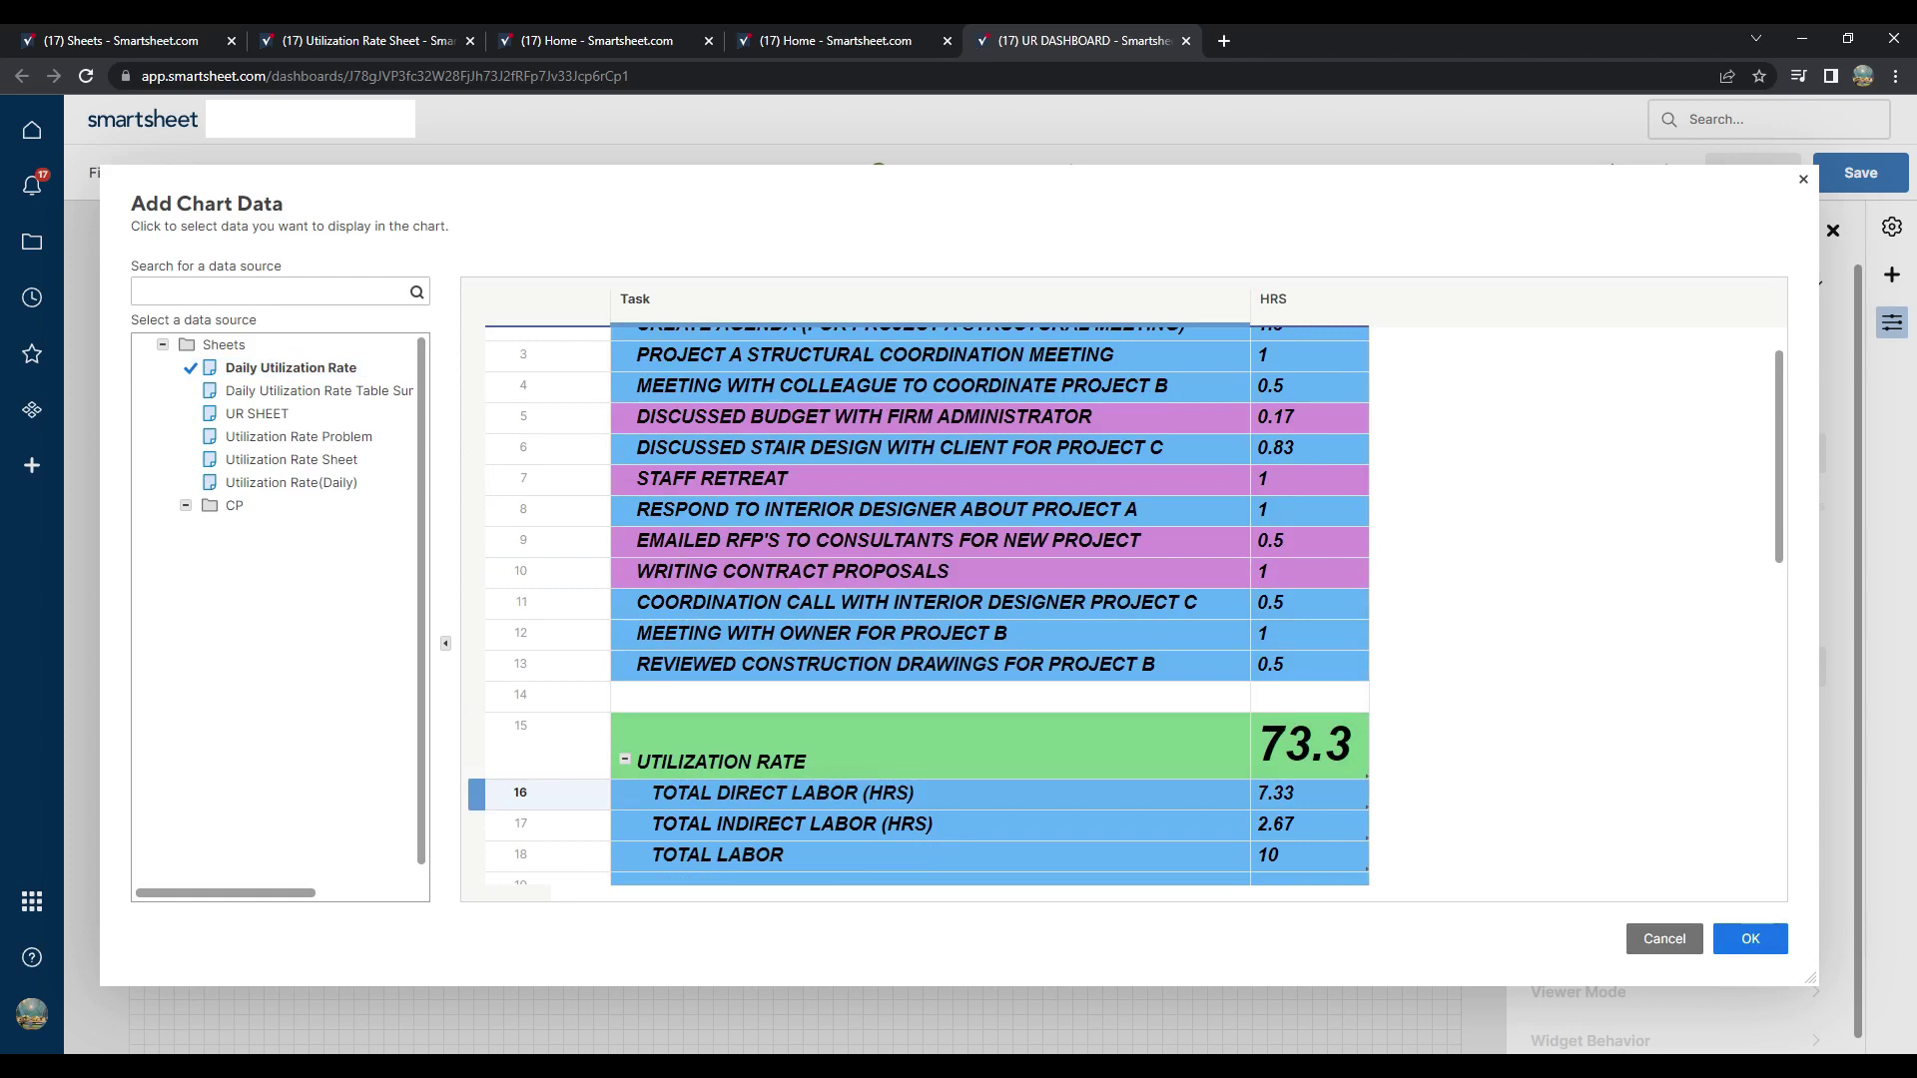
left_click_drag(783, 793, 1308, 823)
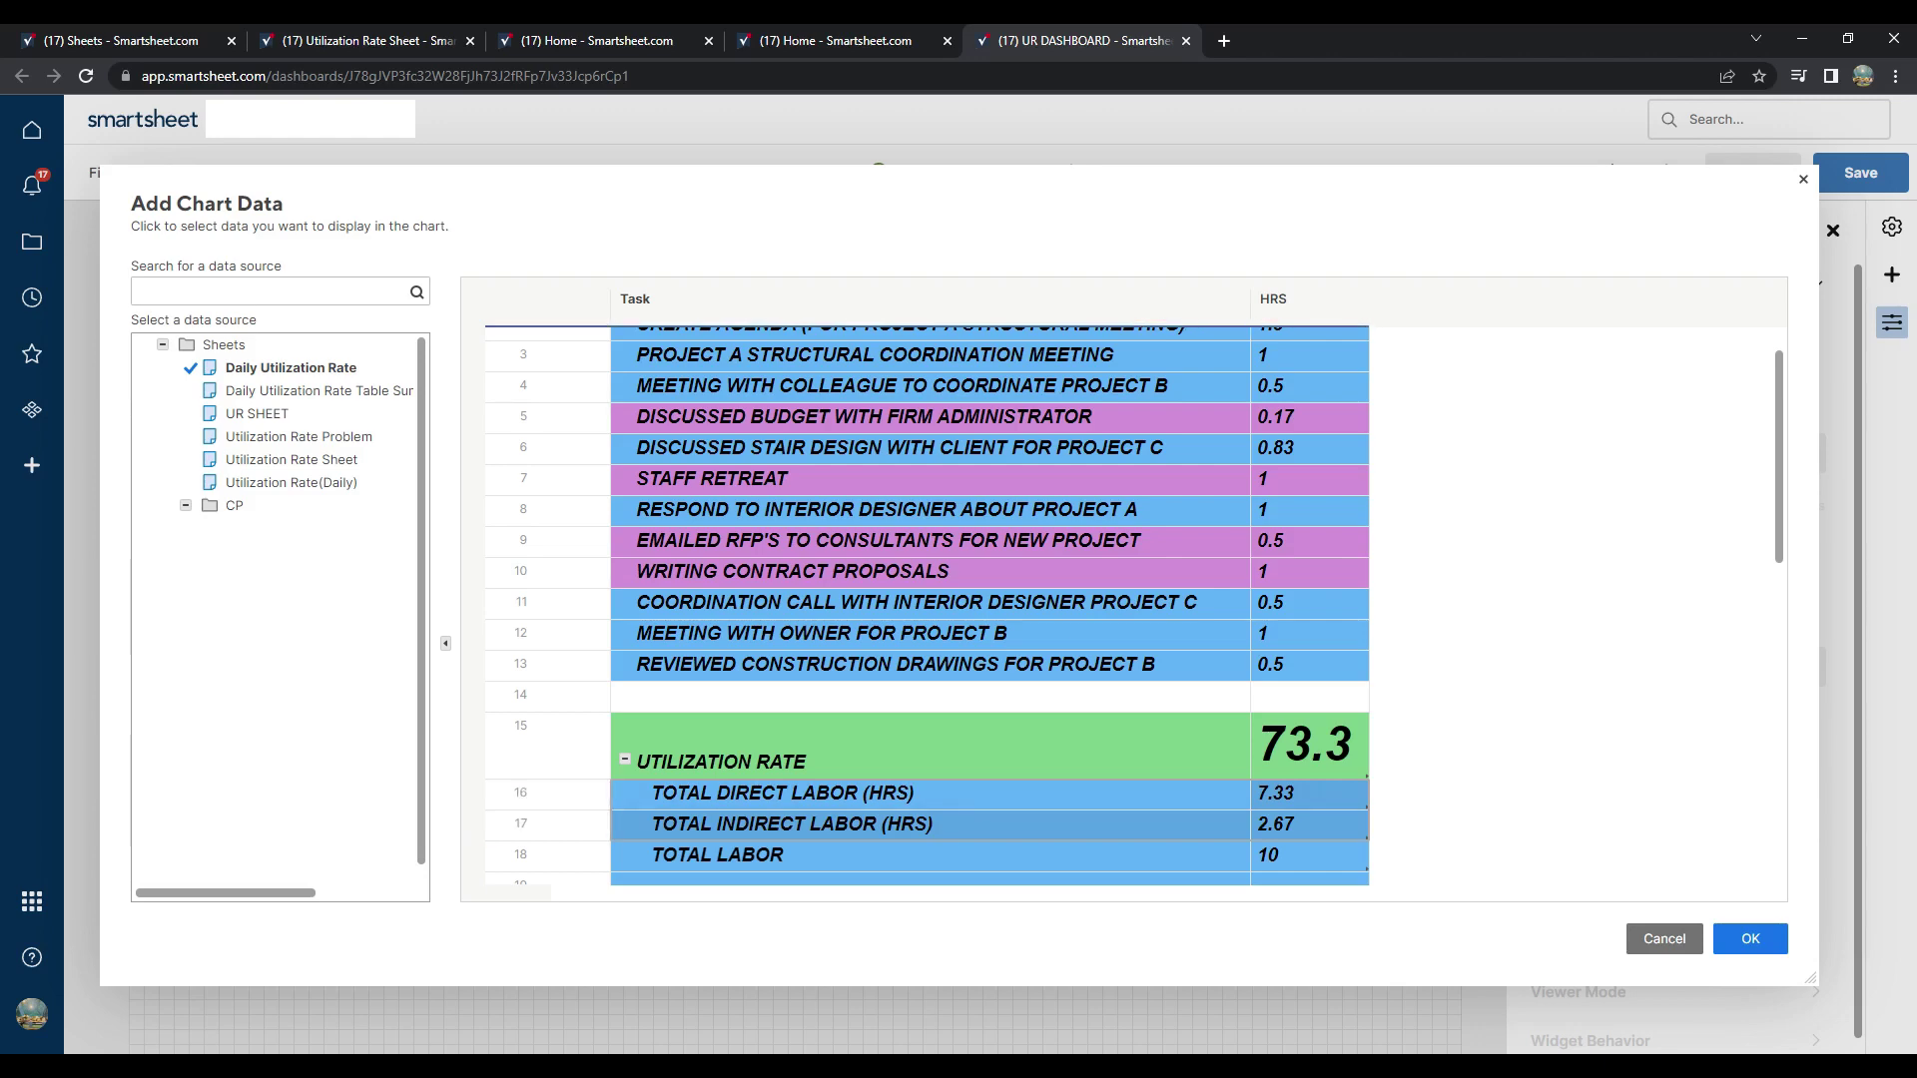
left_click(1750, 939)
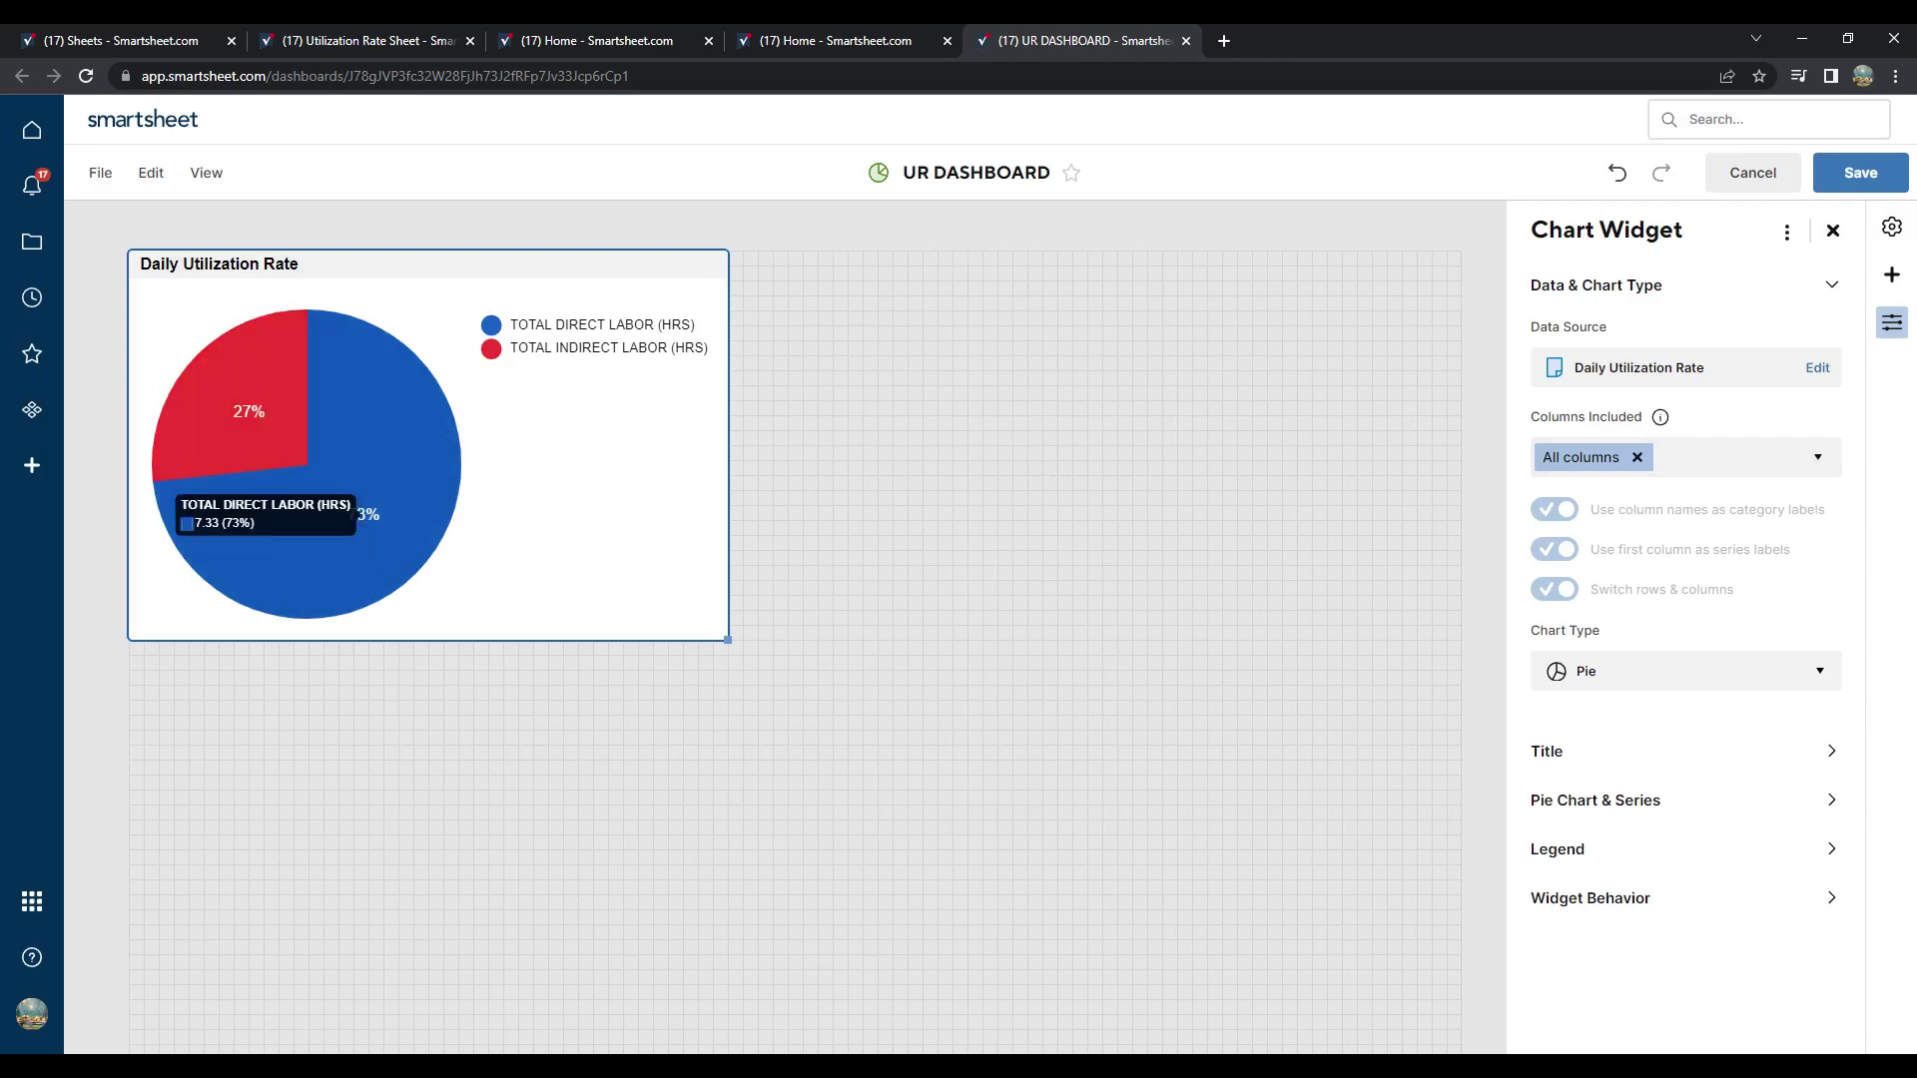
Step: Set the pie chart's value labels to Amount and close the widget settings
left_click(1557, 849)
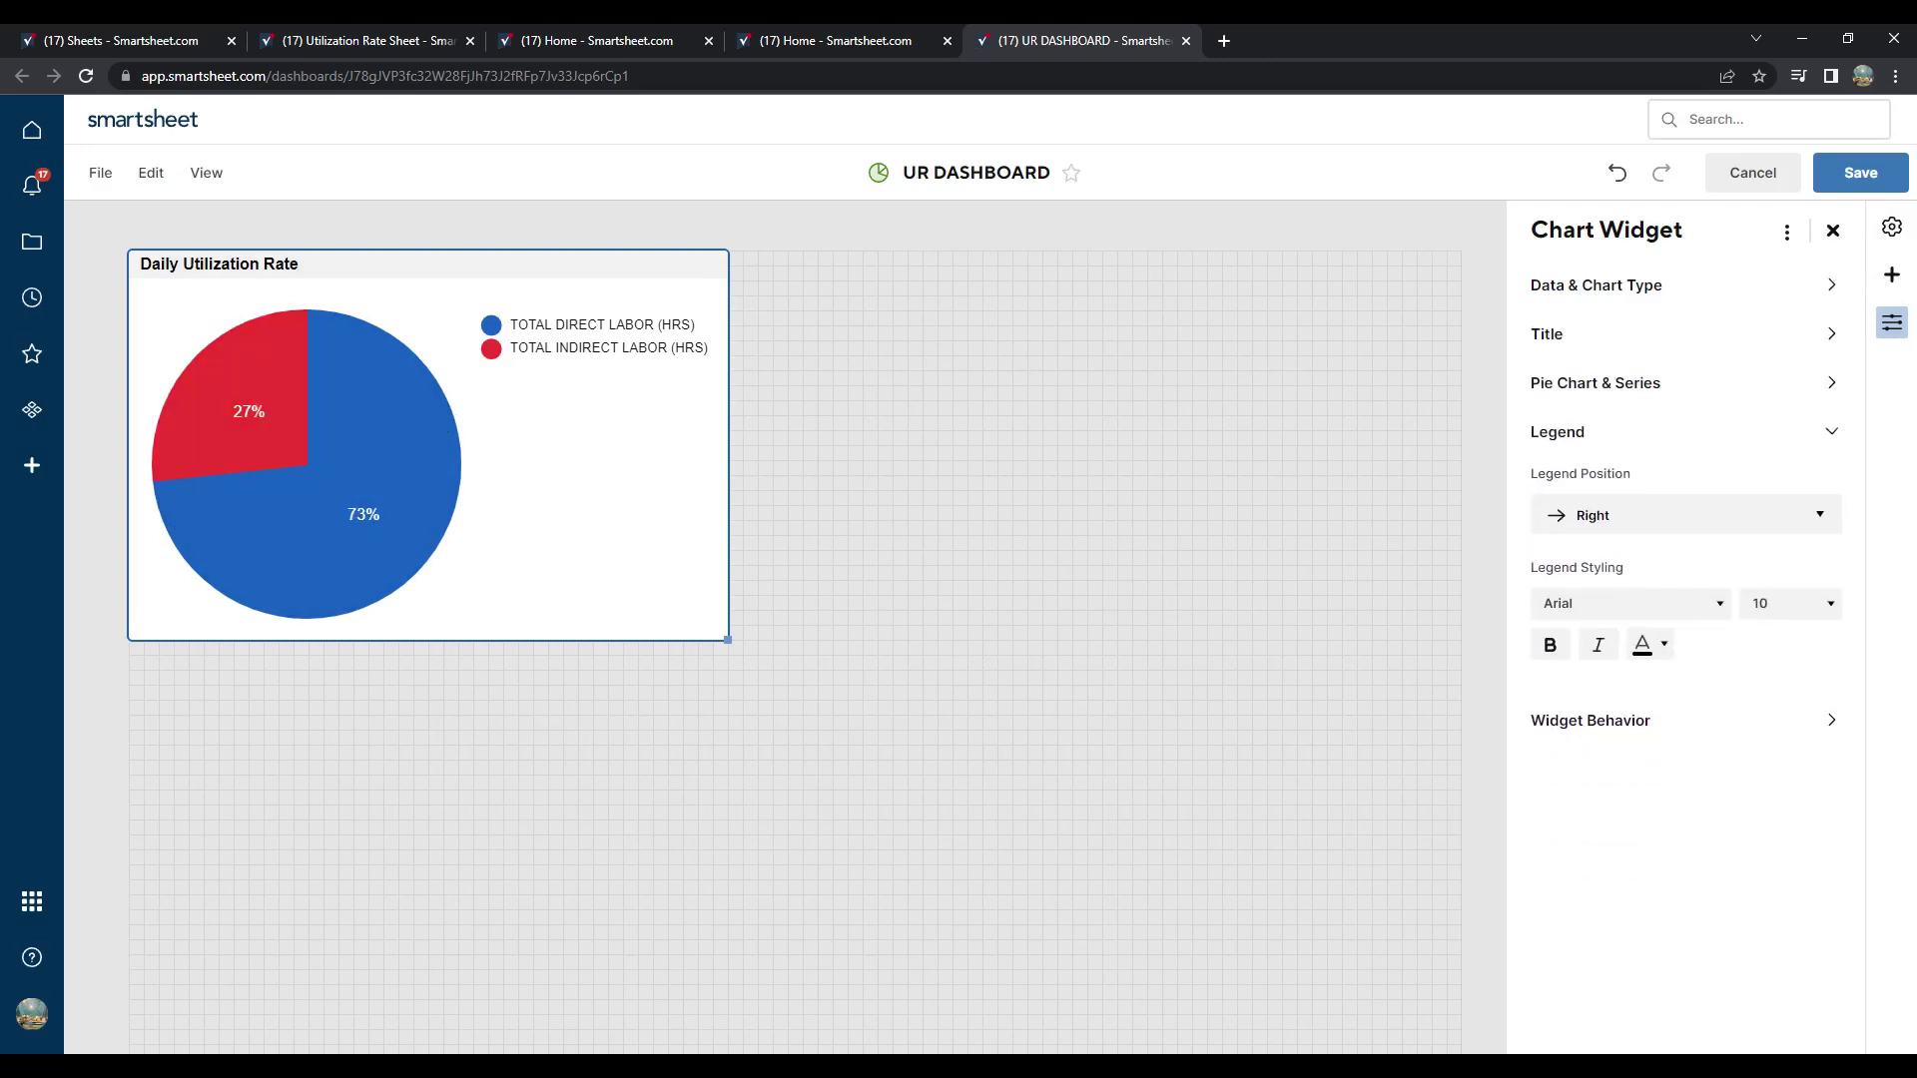
left_click(1594, 383)
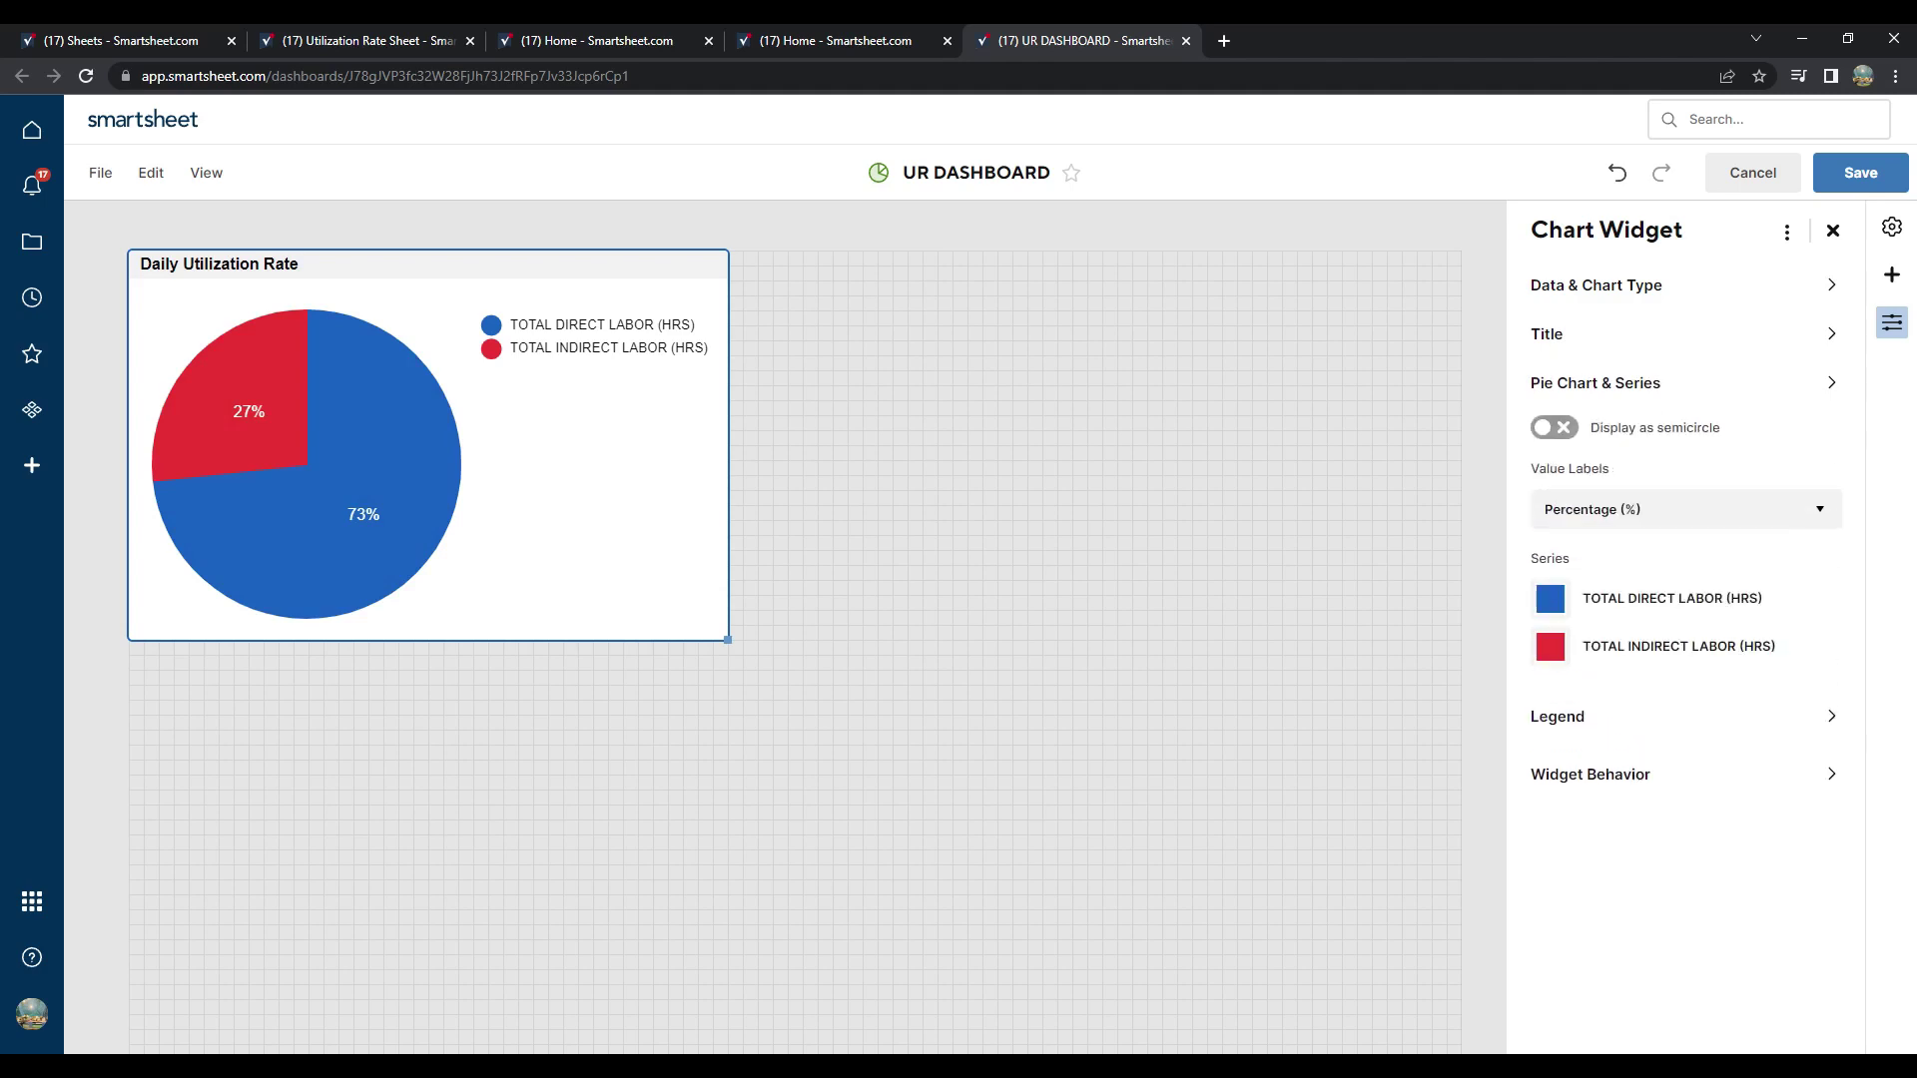
left_click(1684, 509)
left_click(1576, 637)
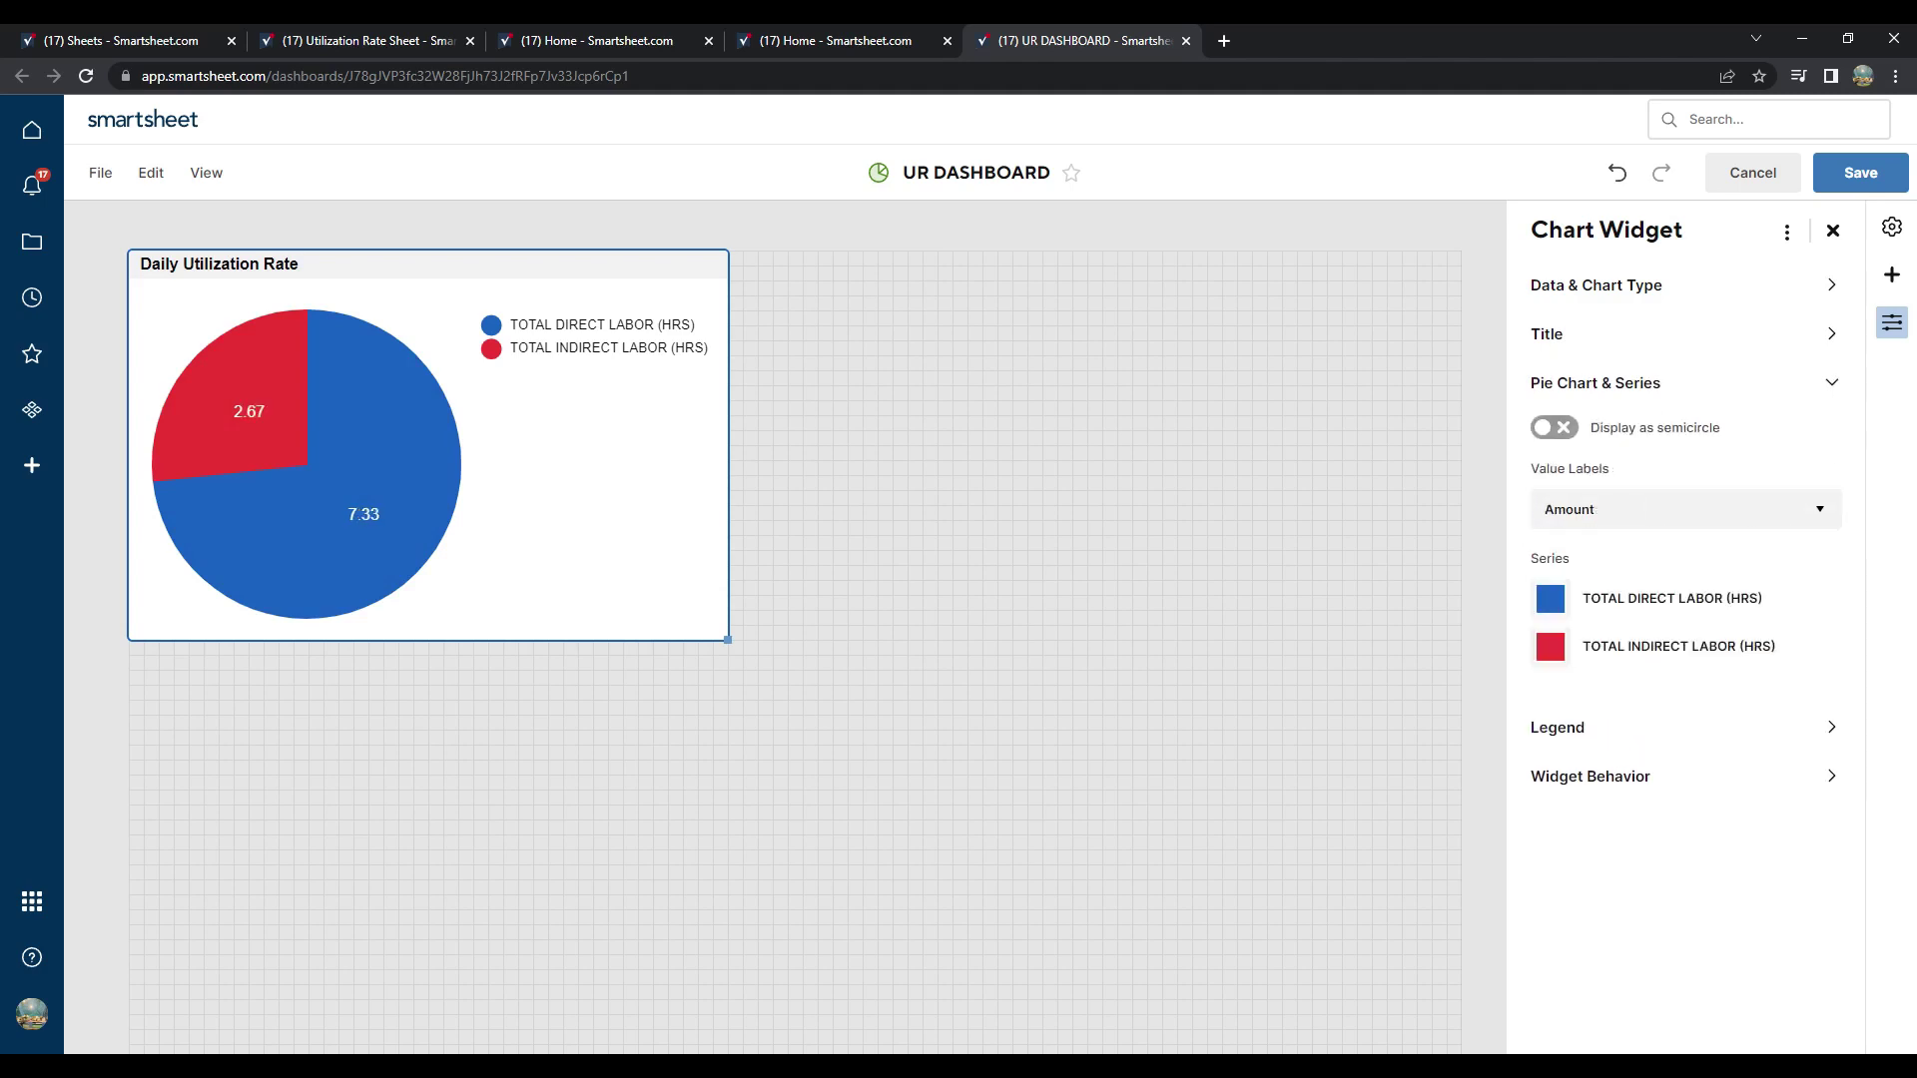
key("Escape")
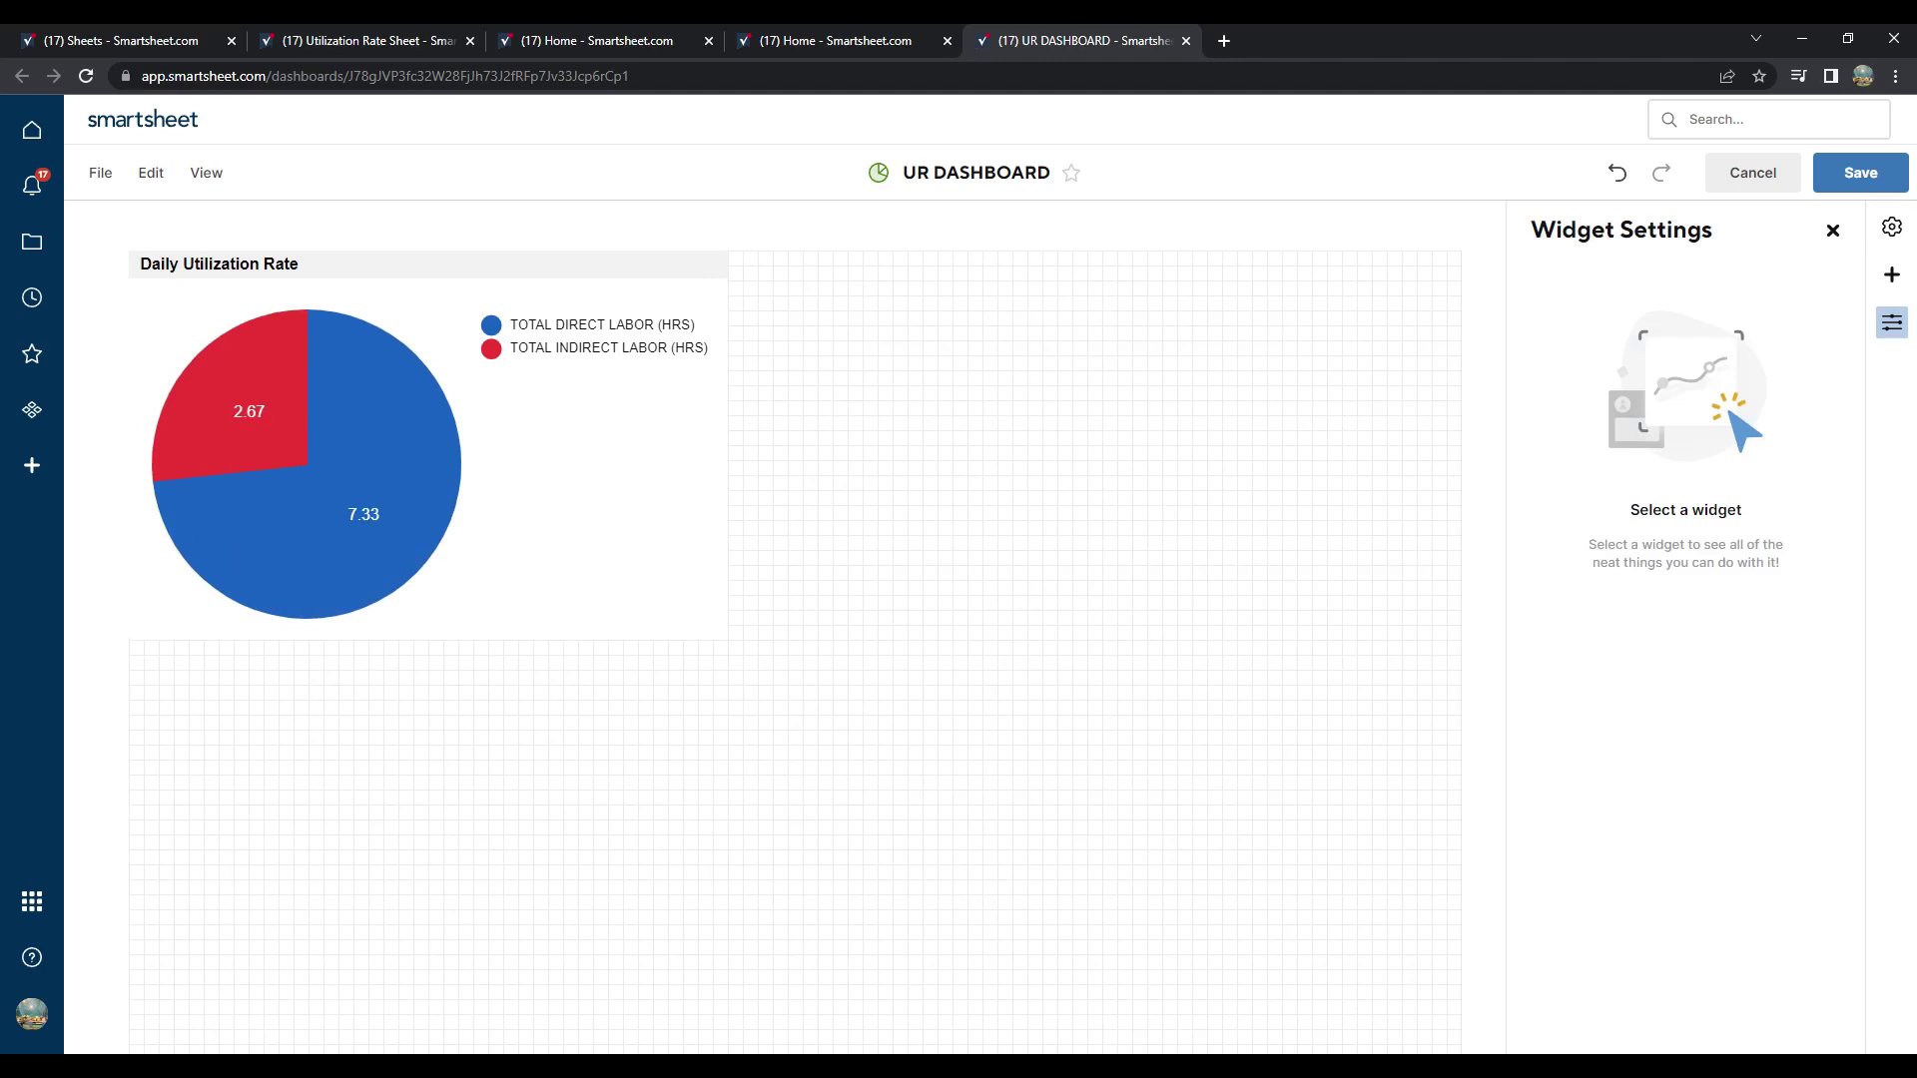
left_click(1833, 231)
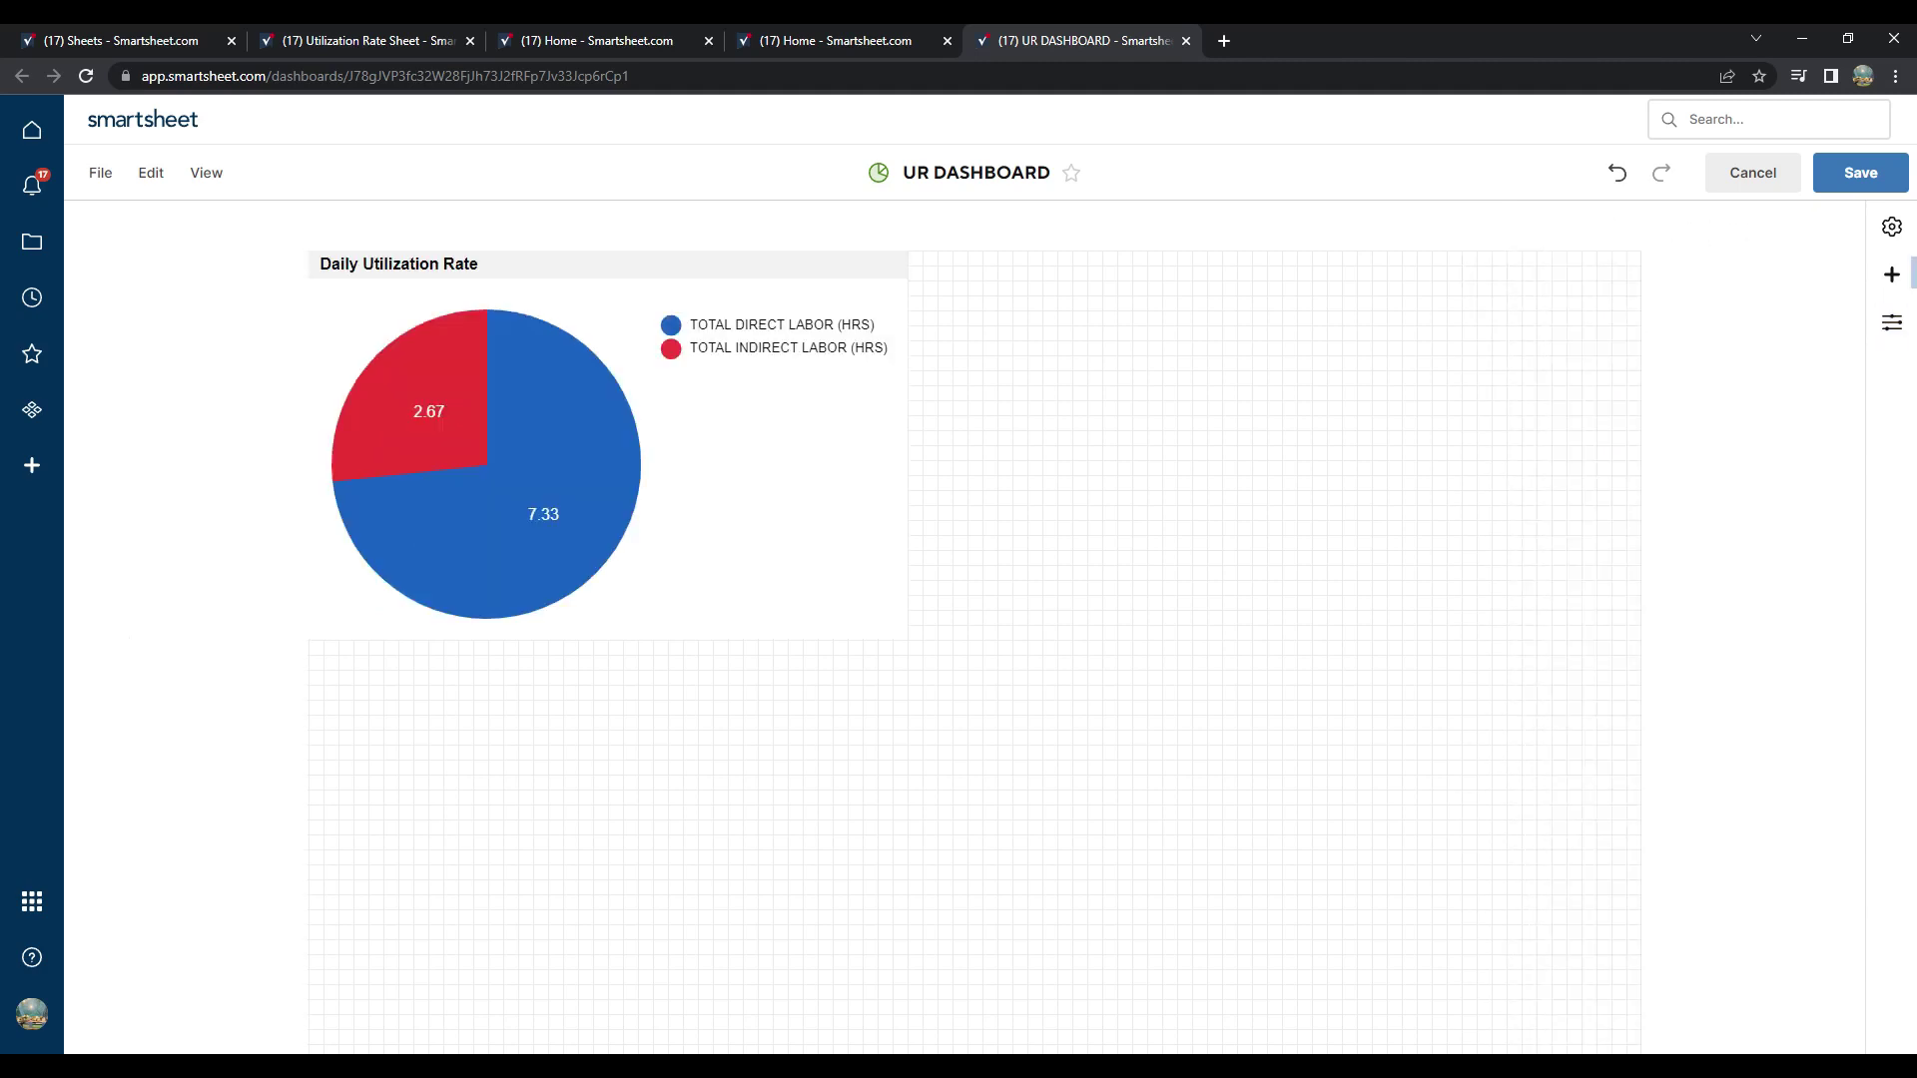
Step: Add a metric widget that shows the Utilization Rate row's HRS cell from the Daily Utilization Rate sheet
left_click(1892, 274)
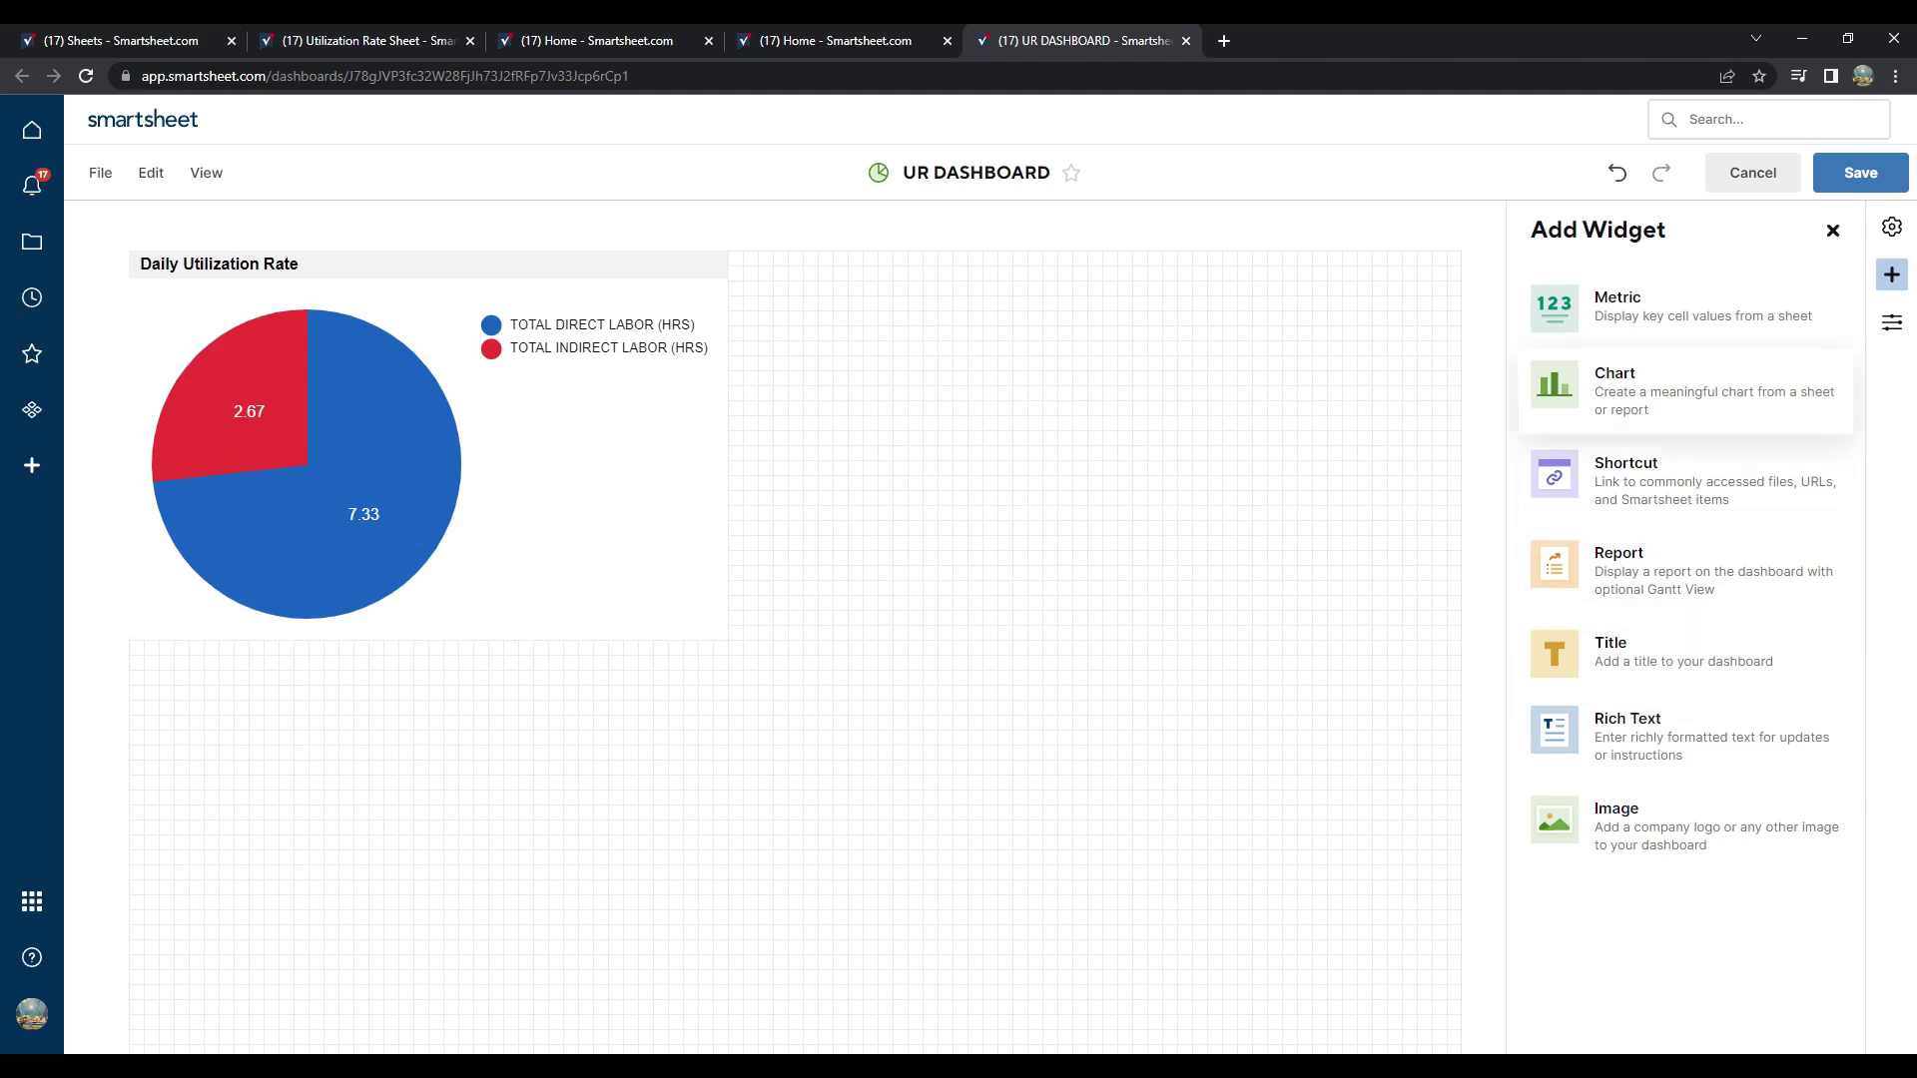
left_click(1677, 306)
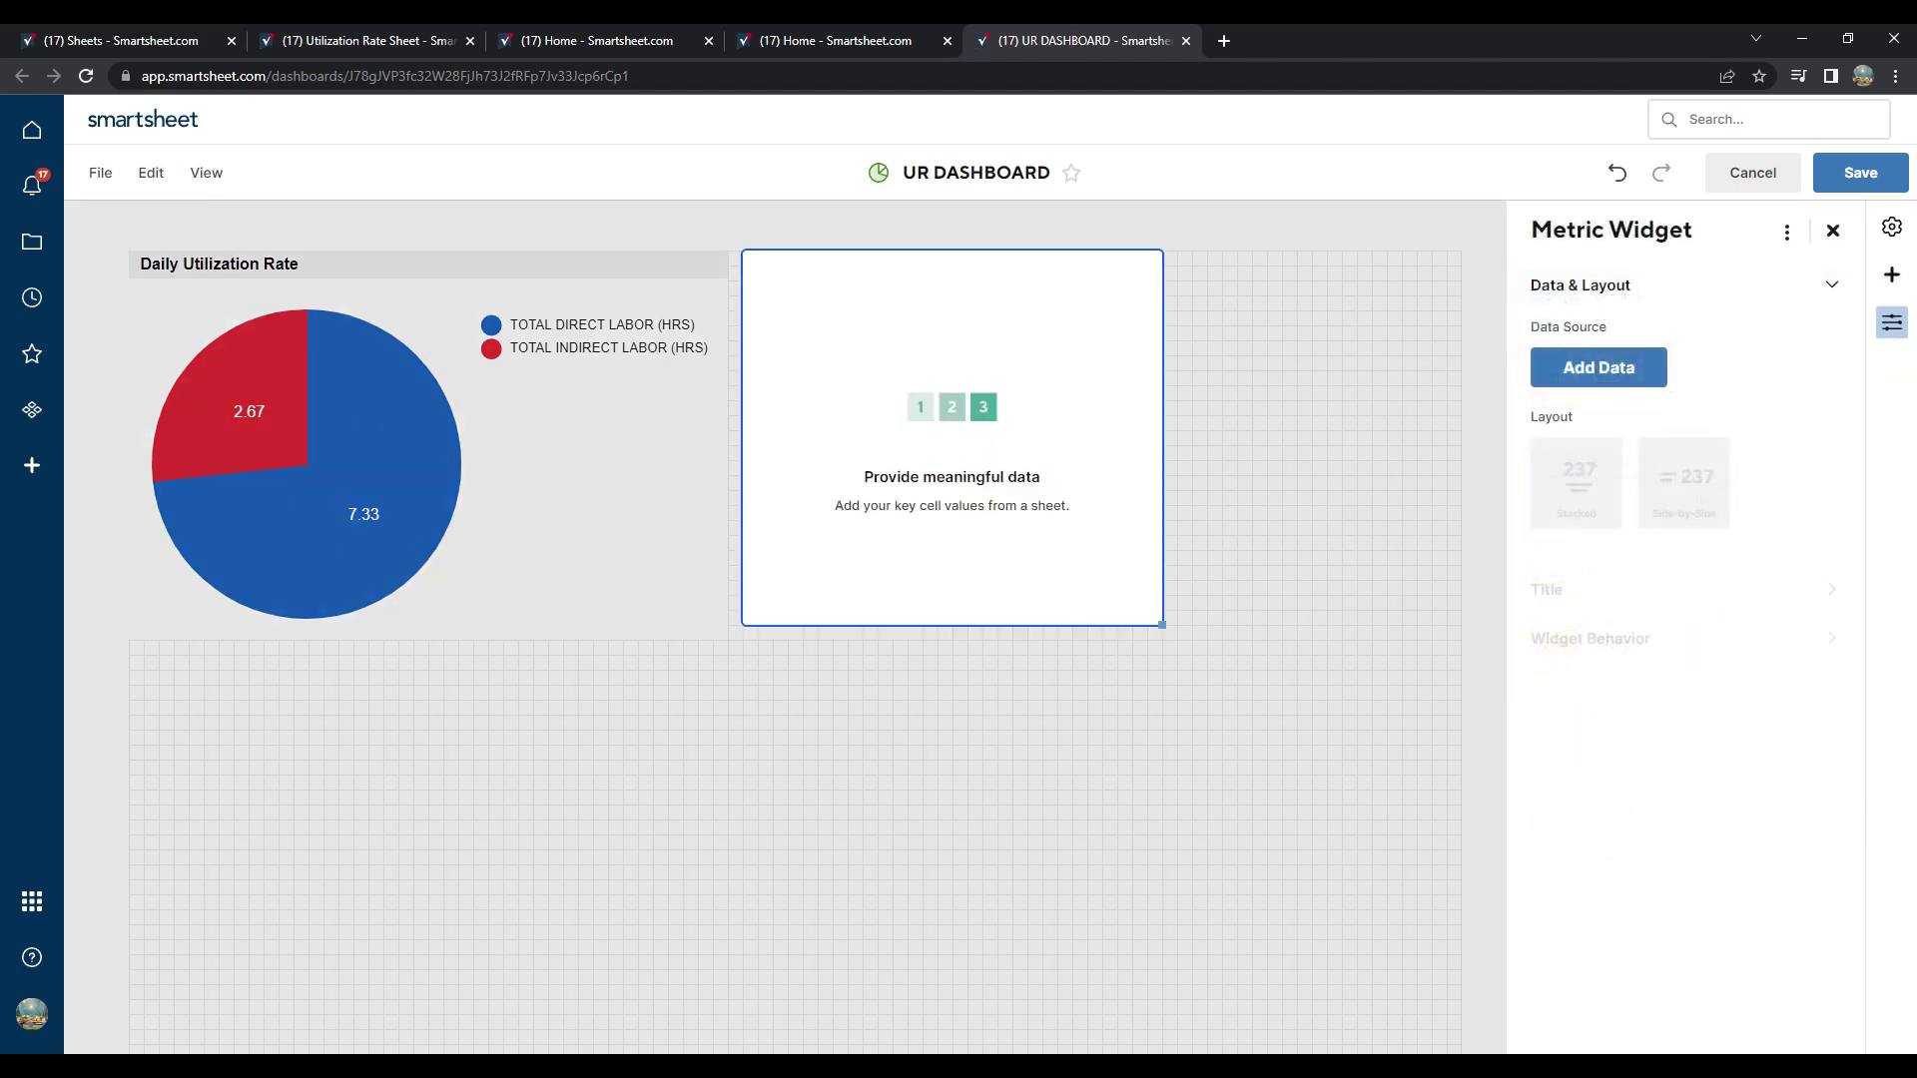
left_click(1598, 367)
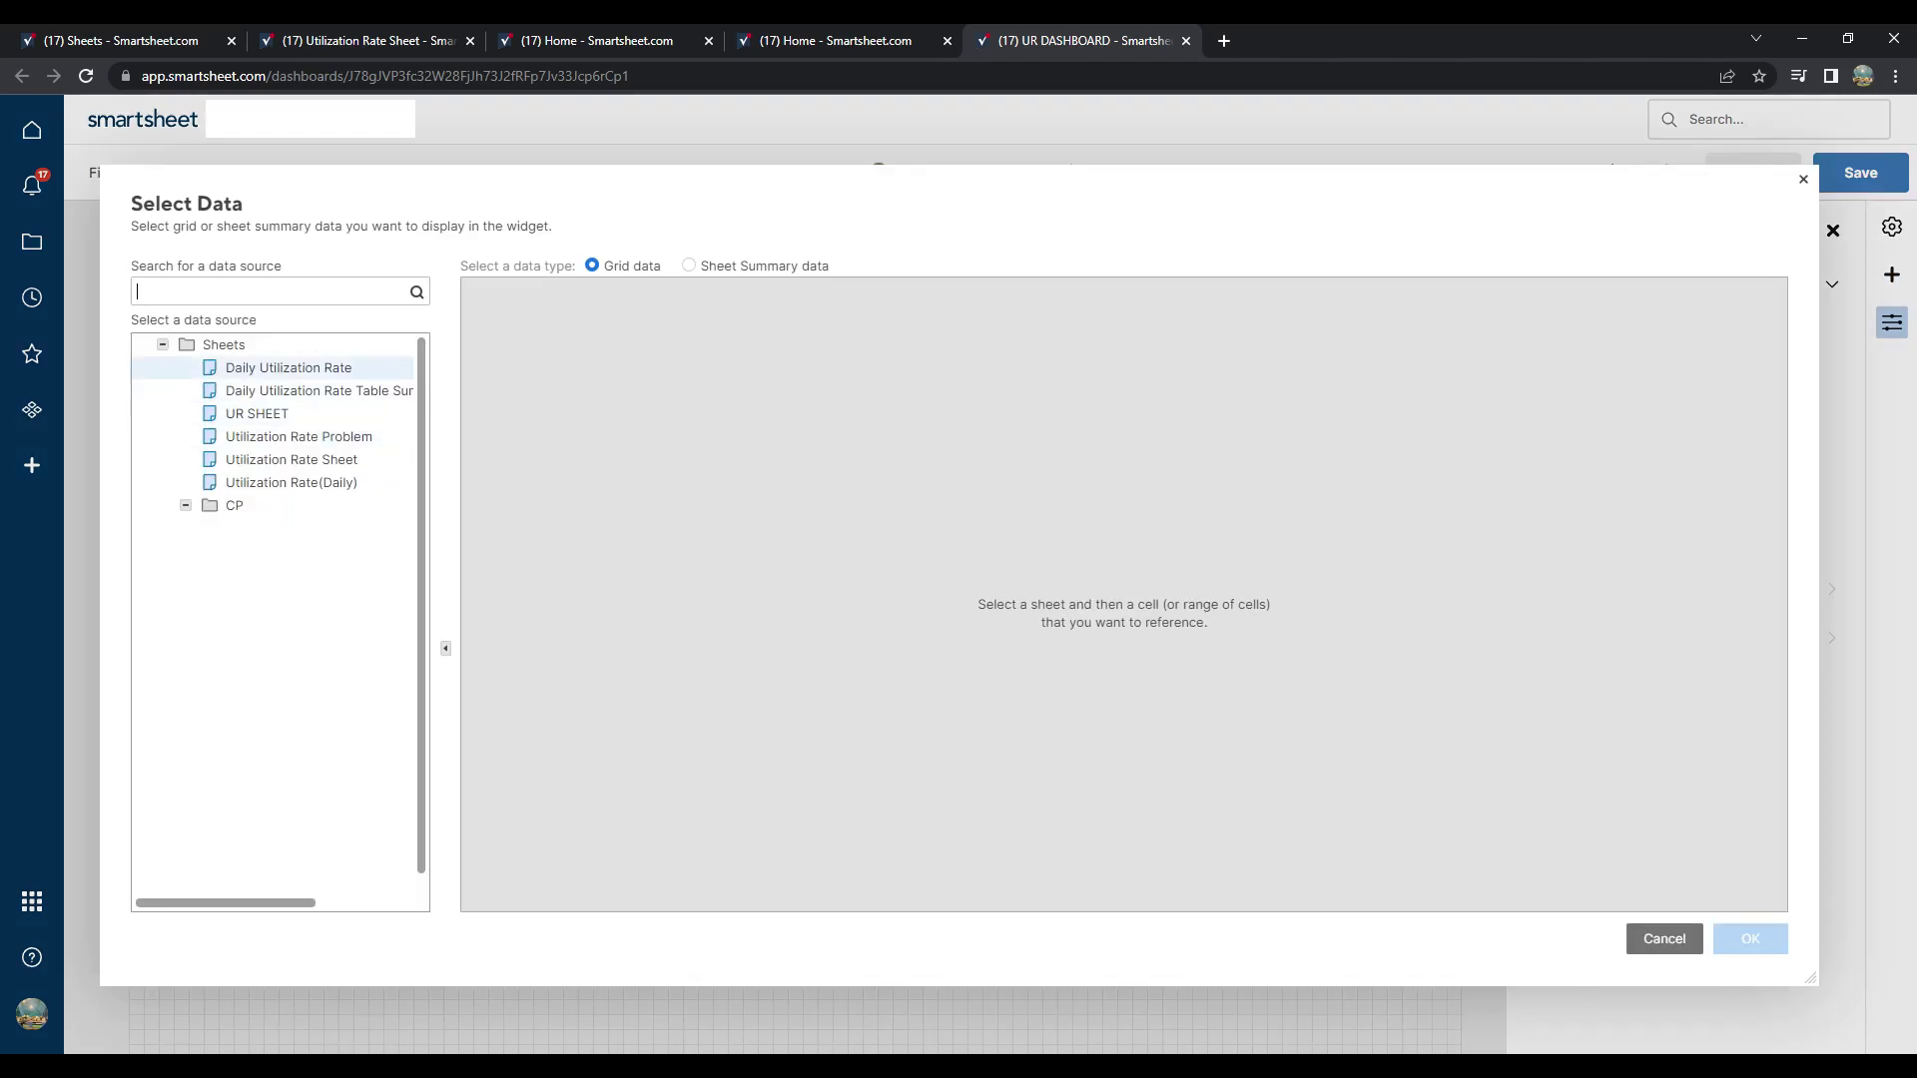
left_click(288, 368)
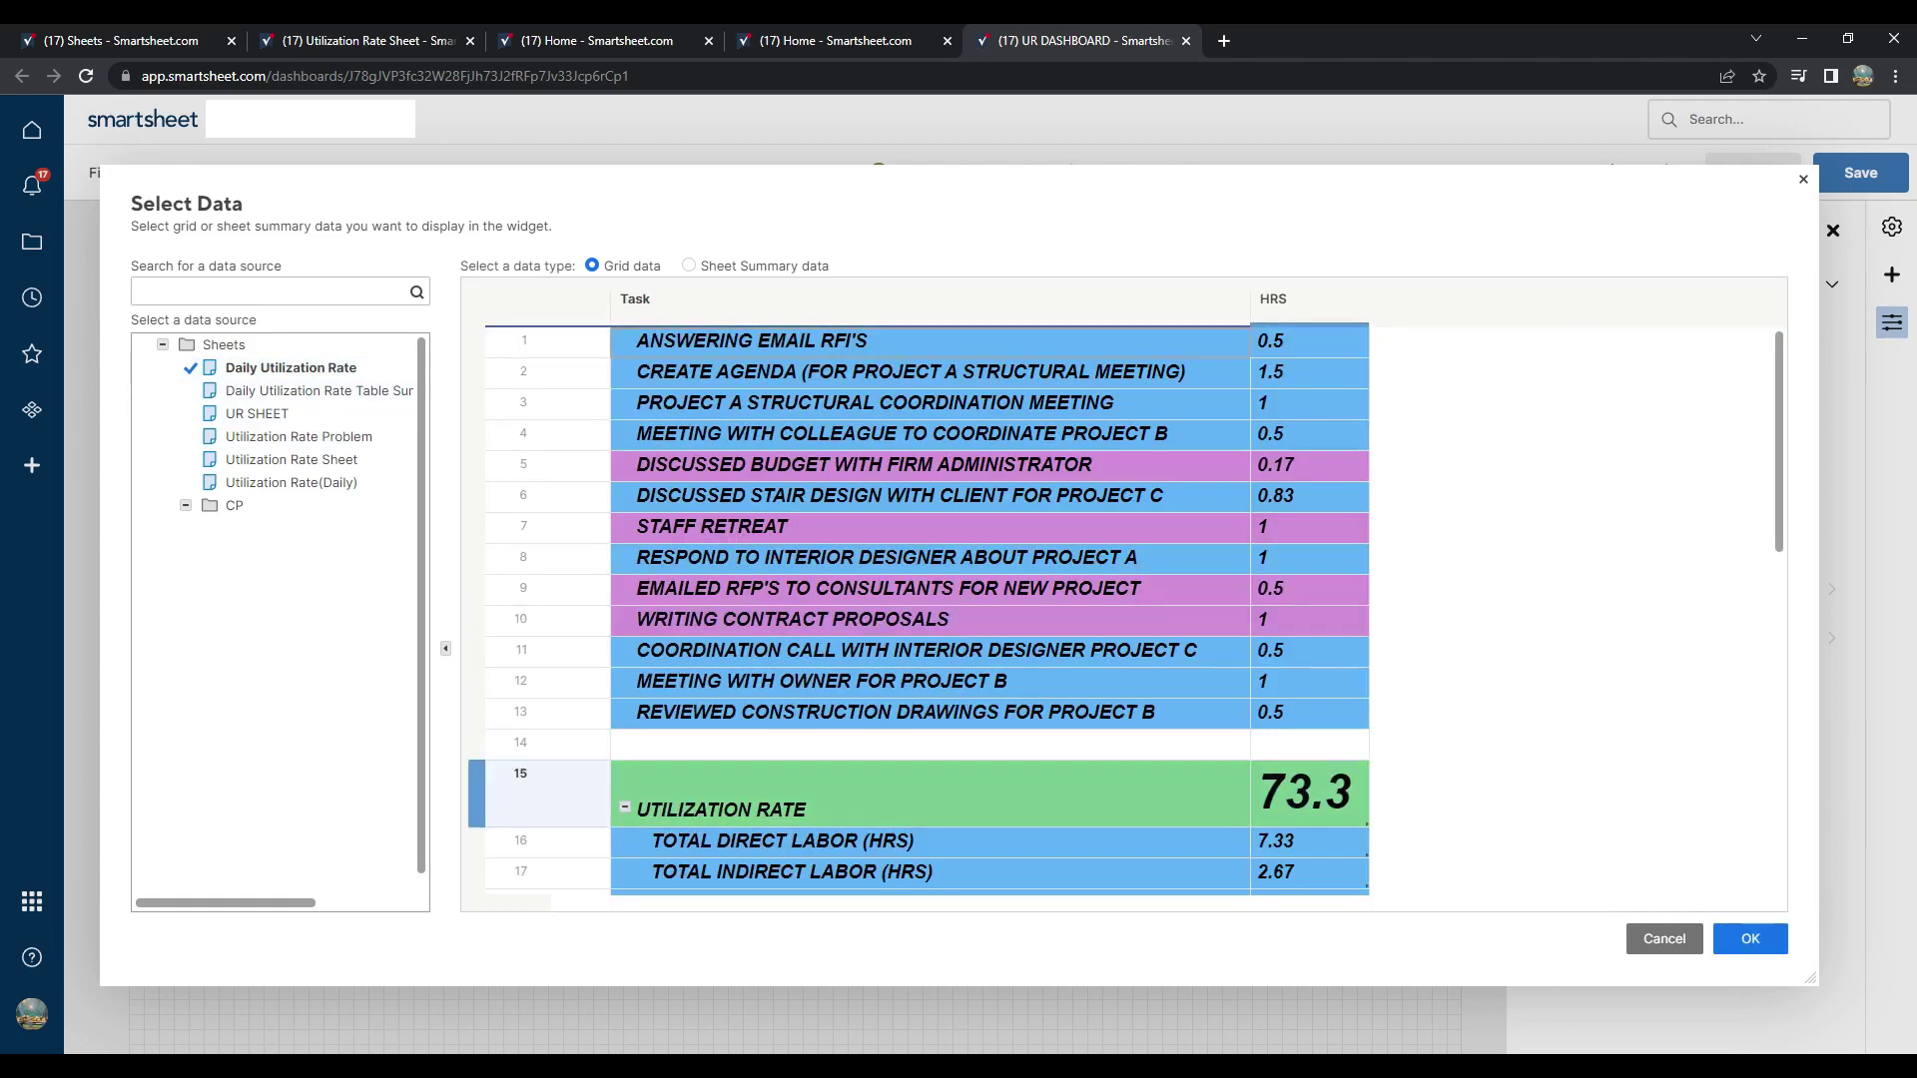
left_click(1308, 793)
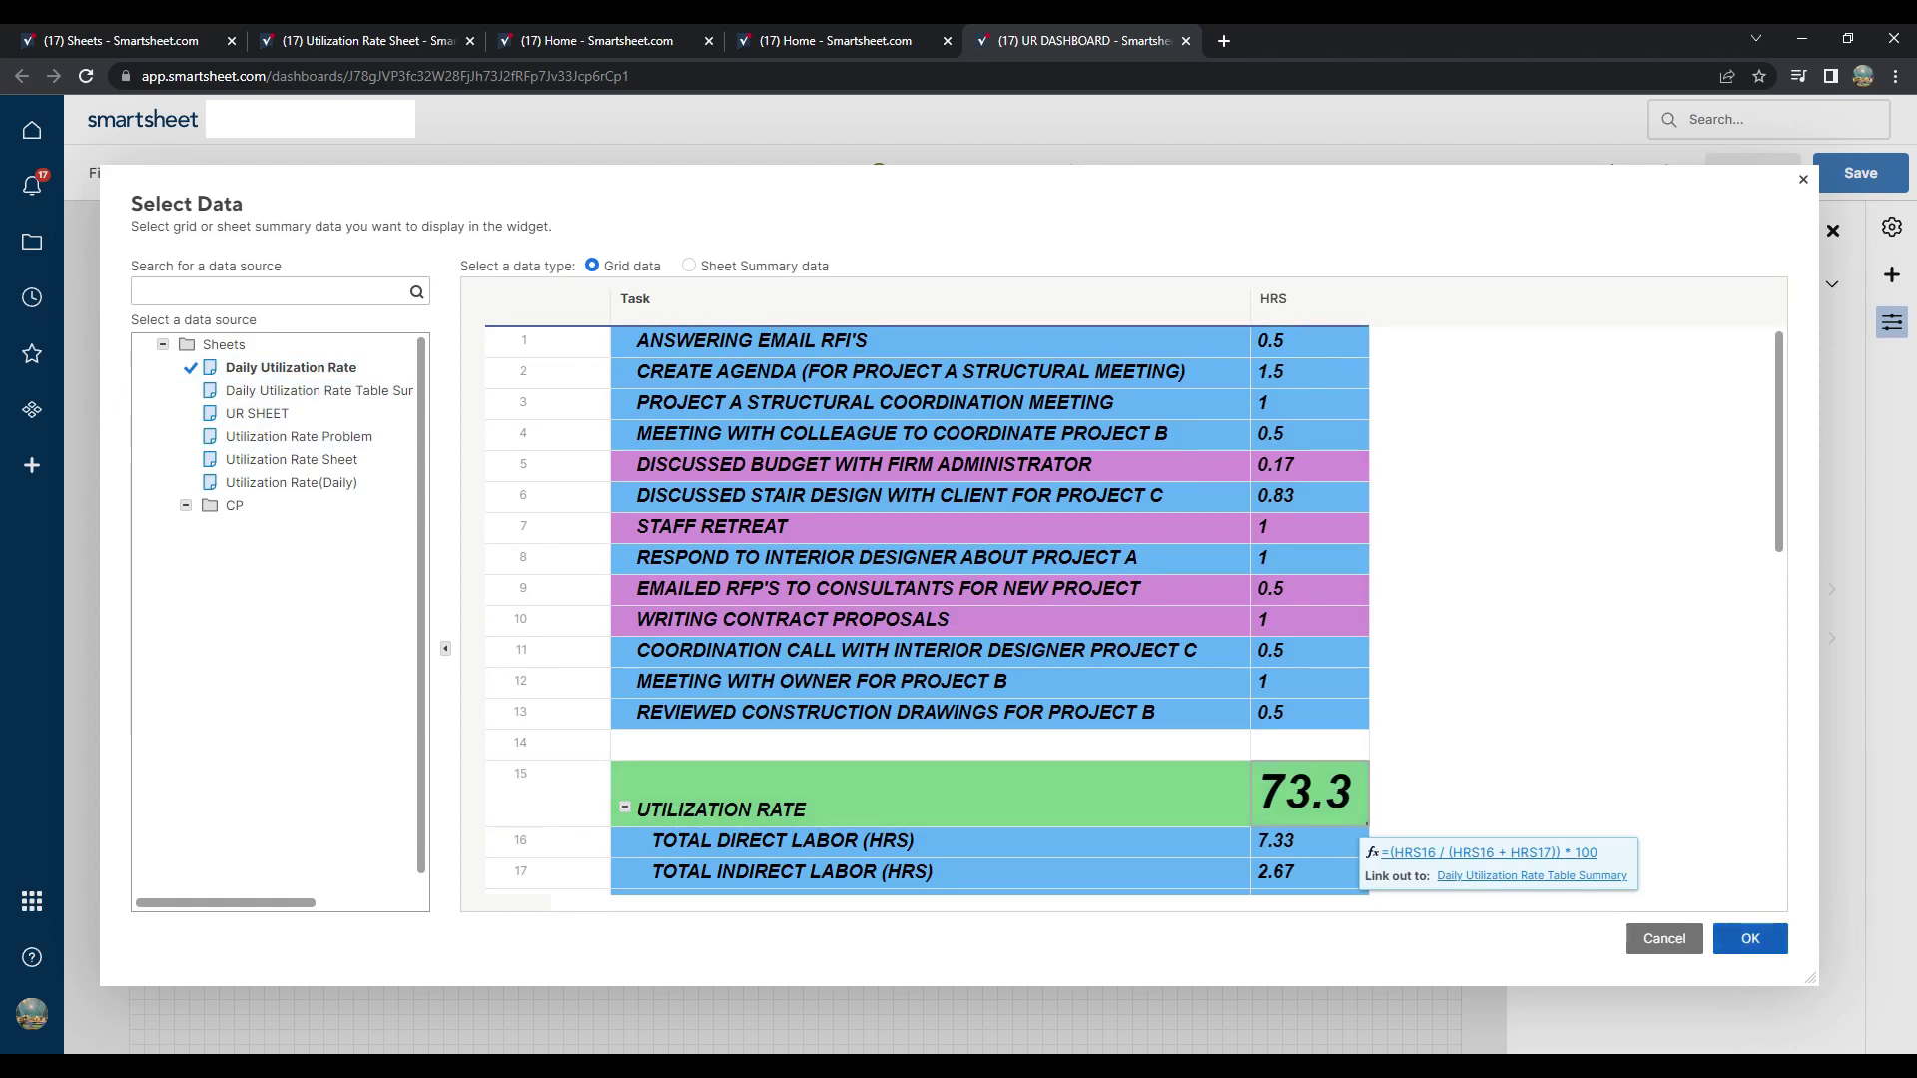
left_click(1751, 939)
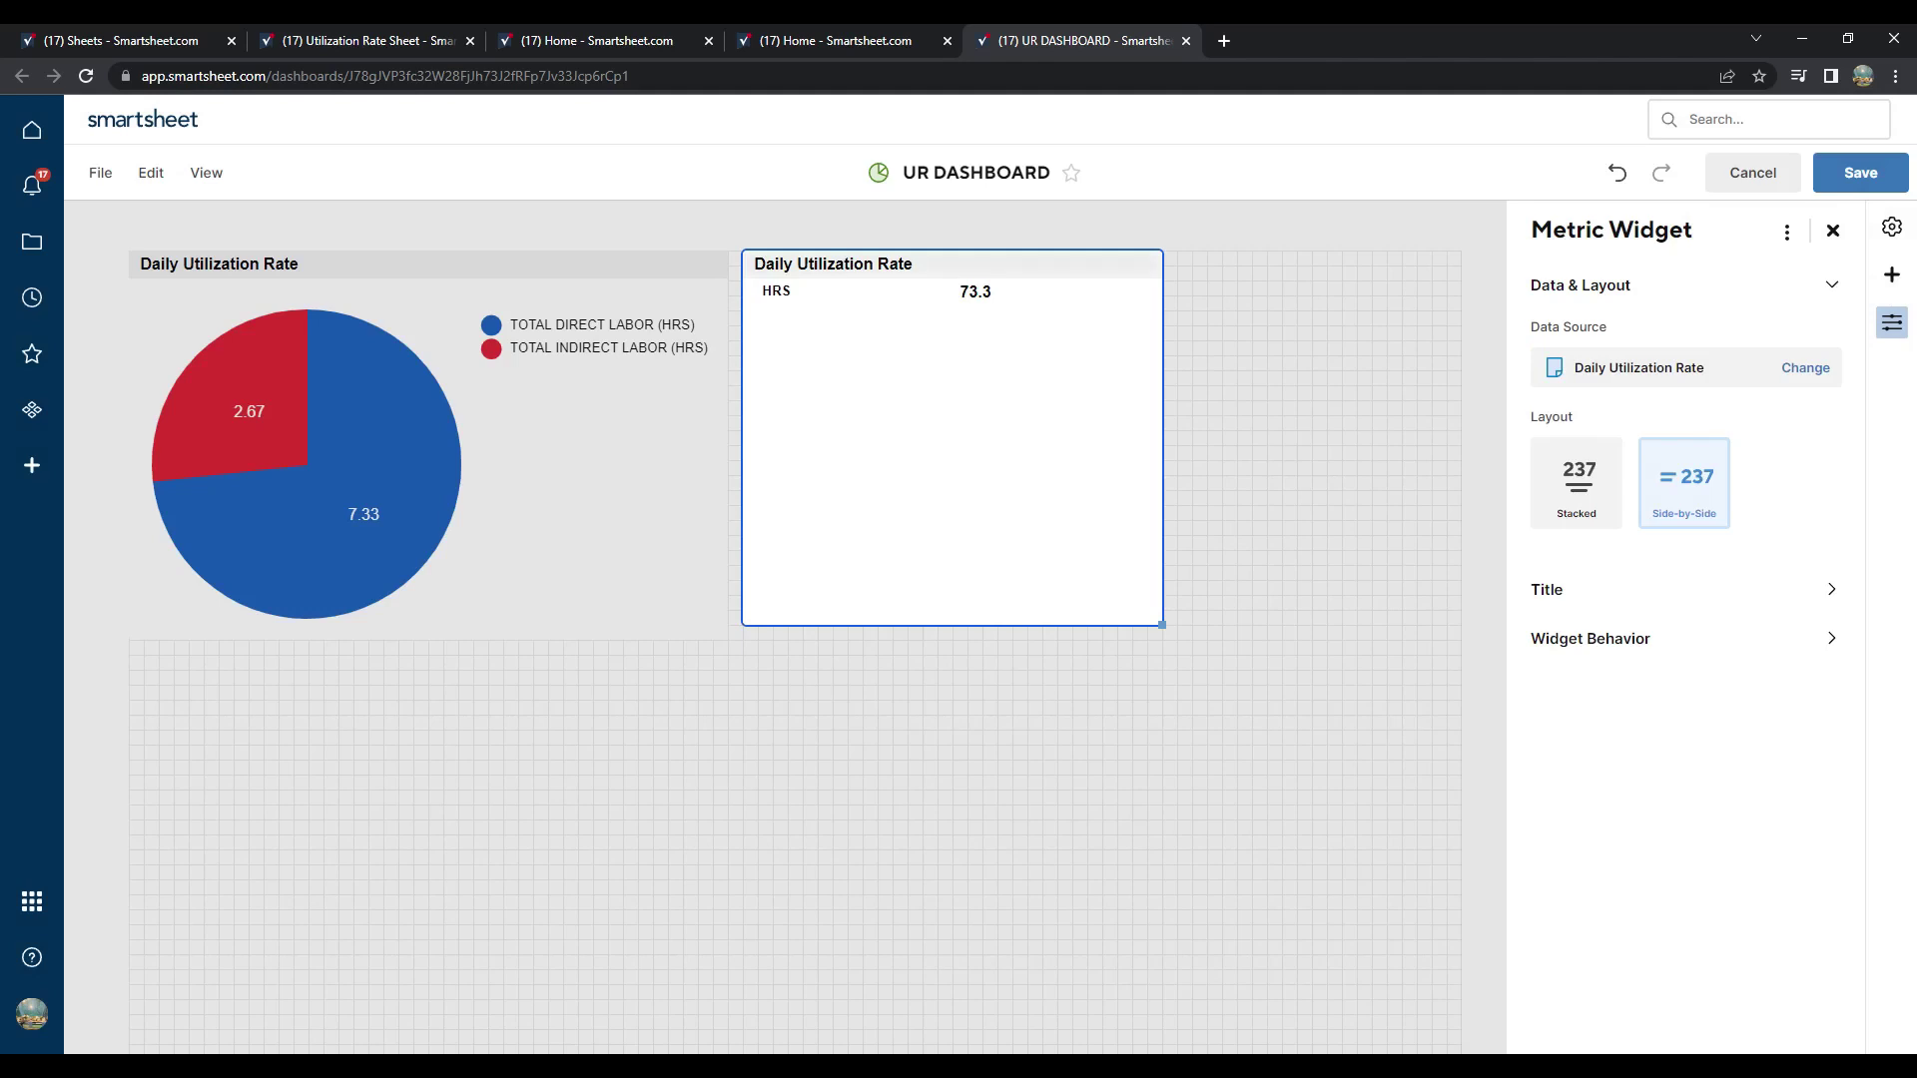
Step: Put the employee's first name and a hyphen in front of the metric widget's title, Daily Utilization Rate
left_click(832, 263)
type("S")
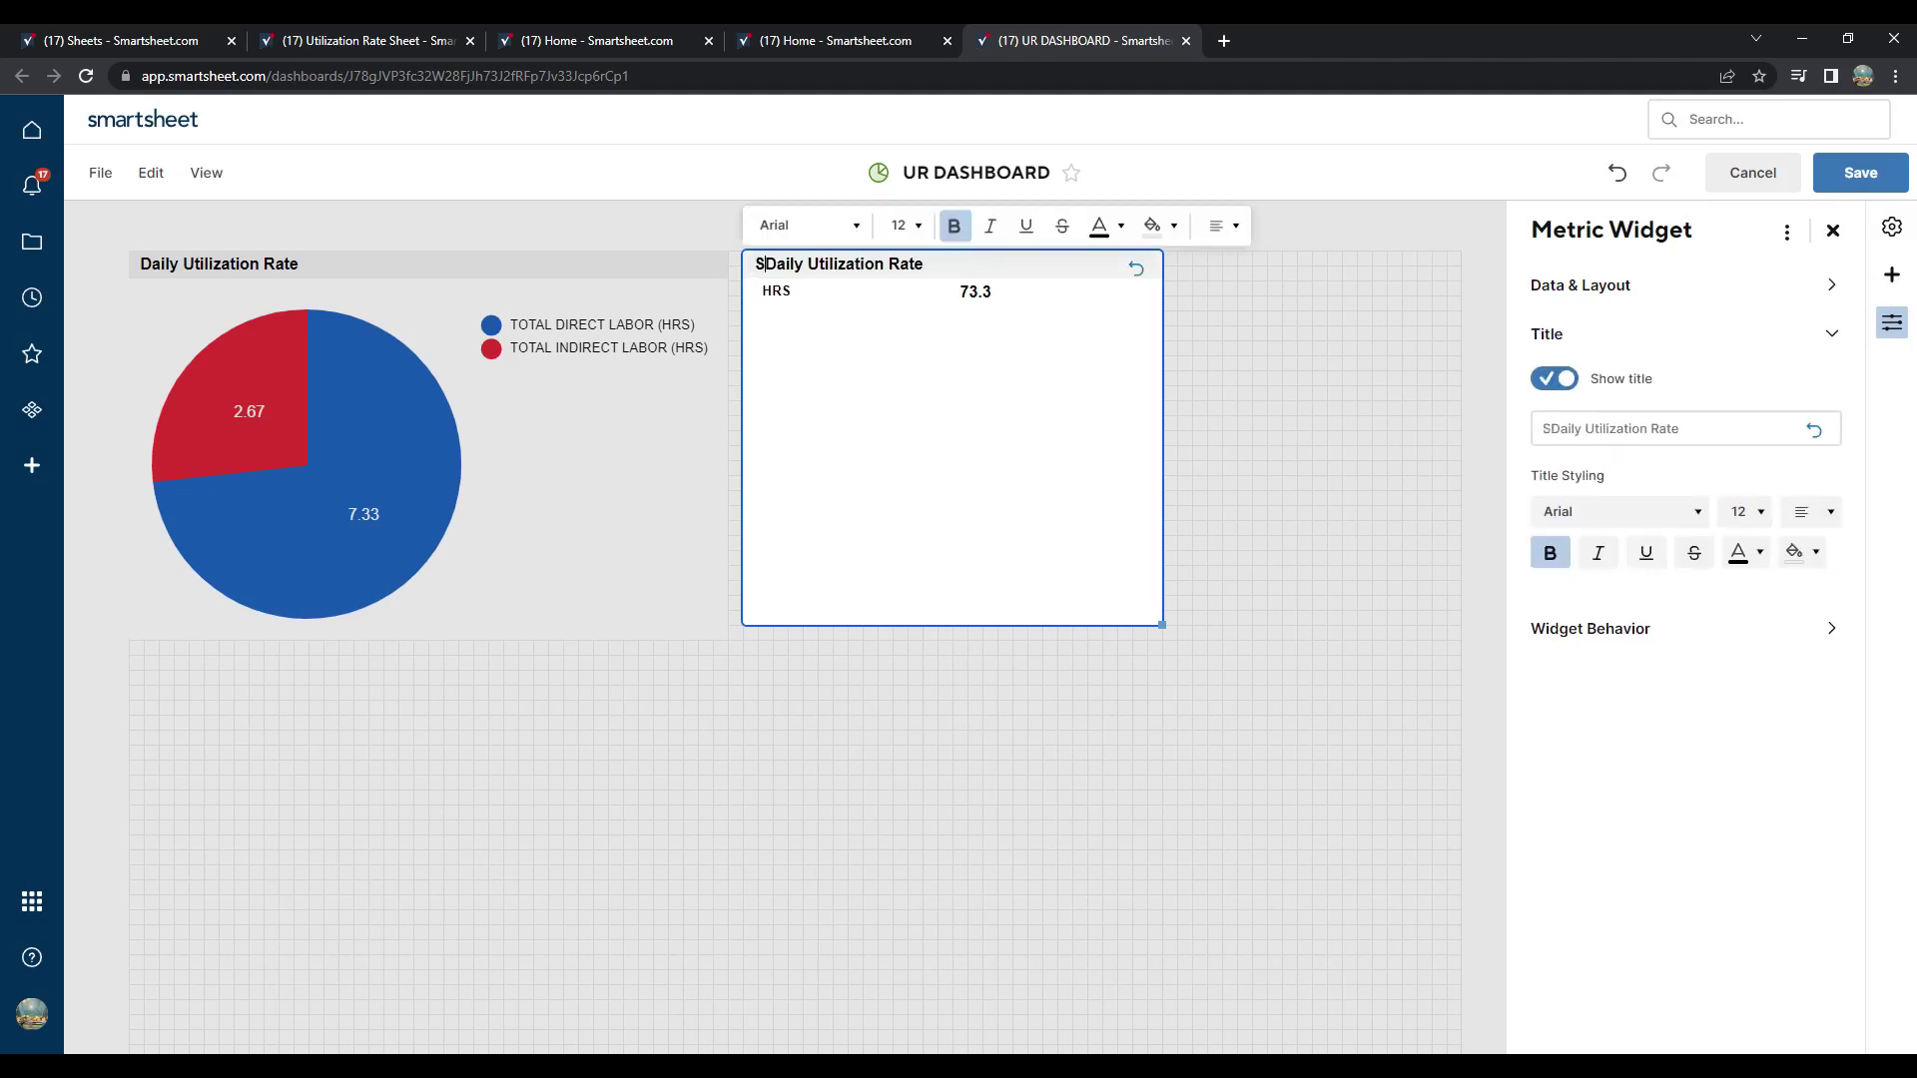
type("arah -")
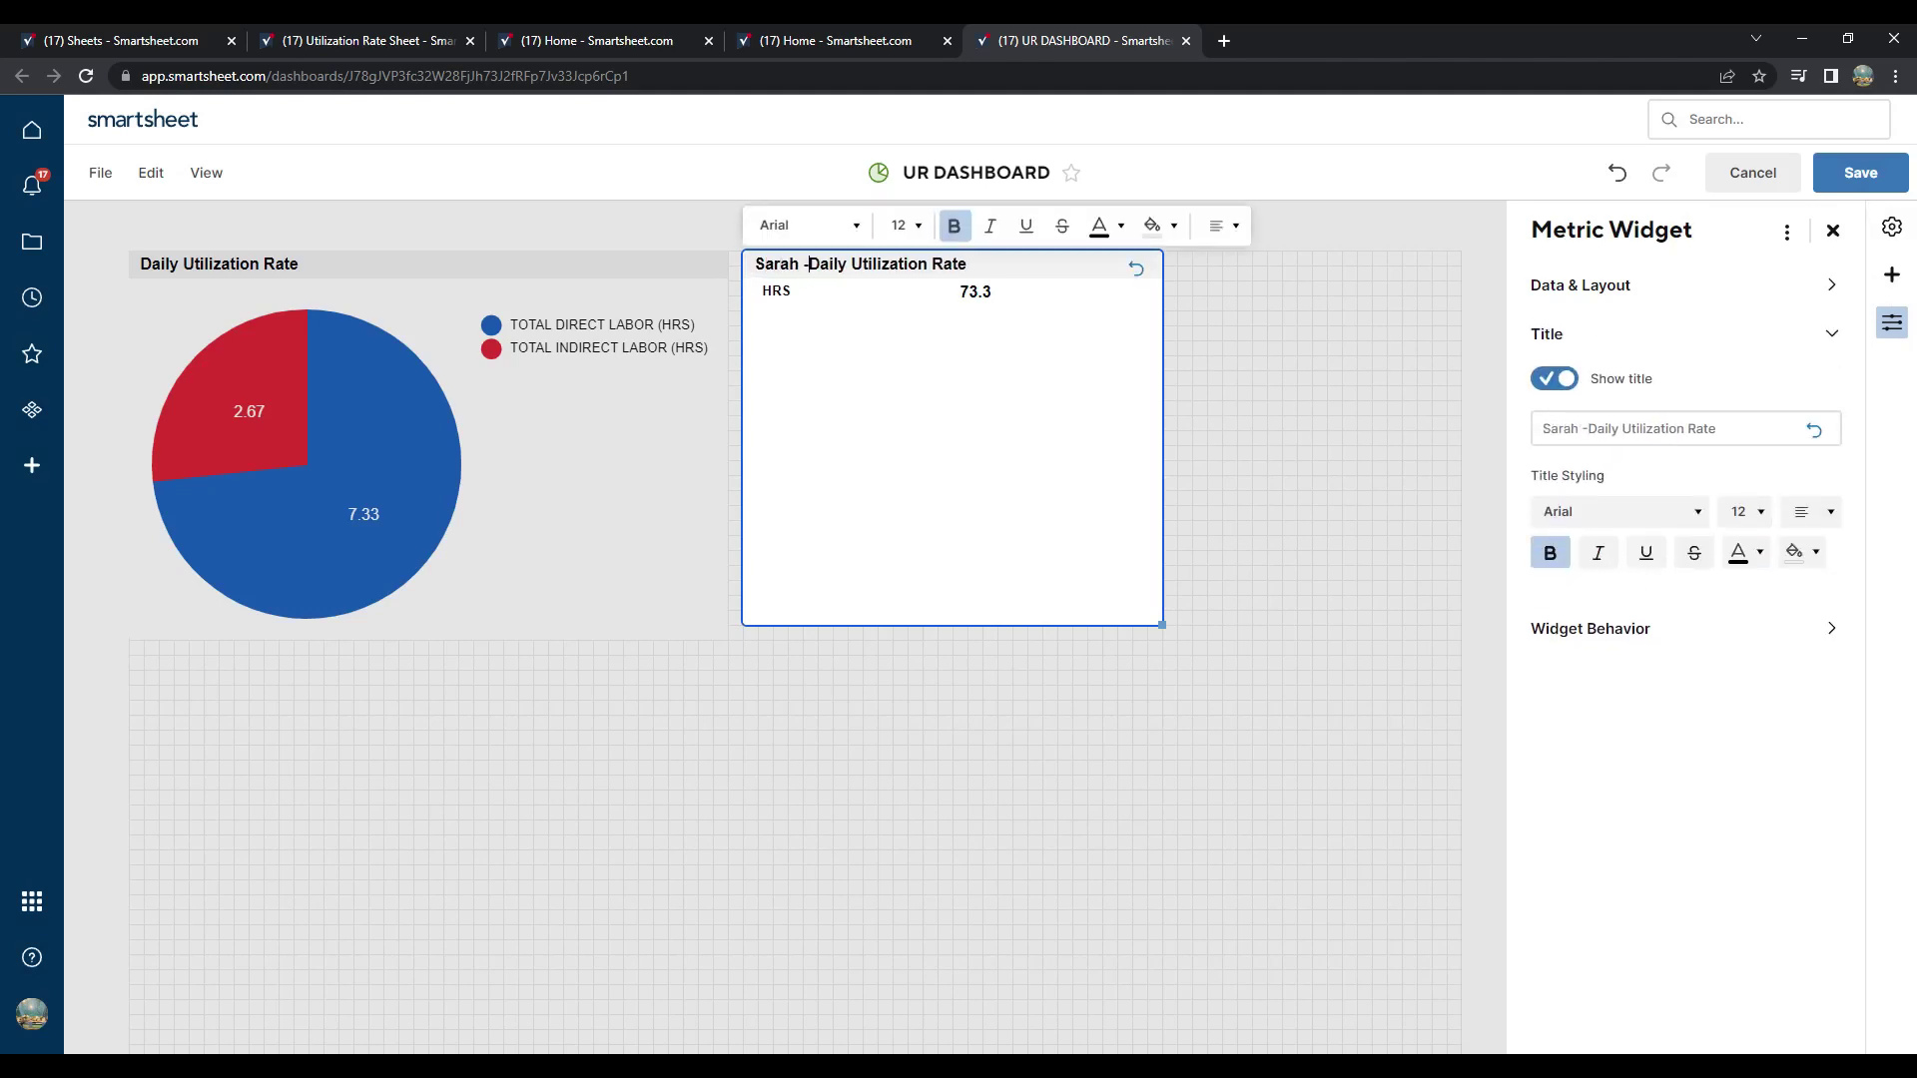
key("Return")
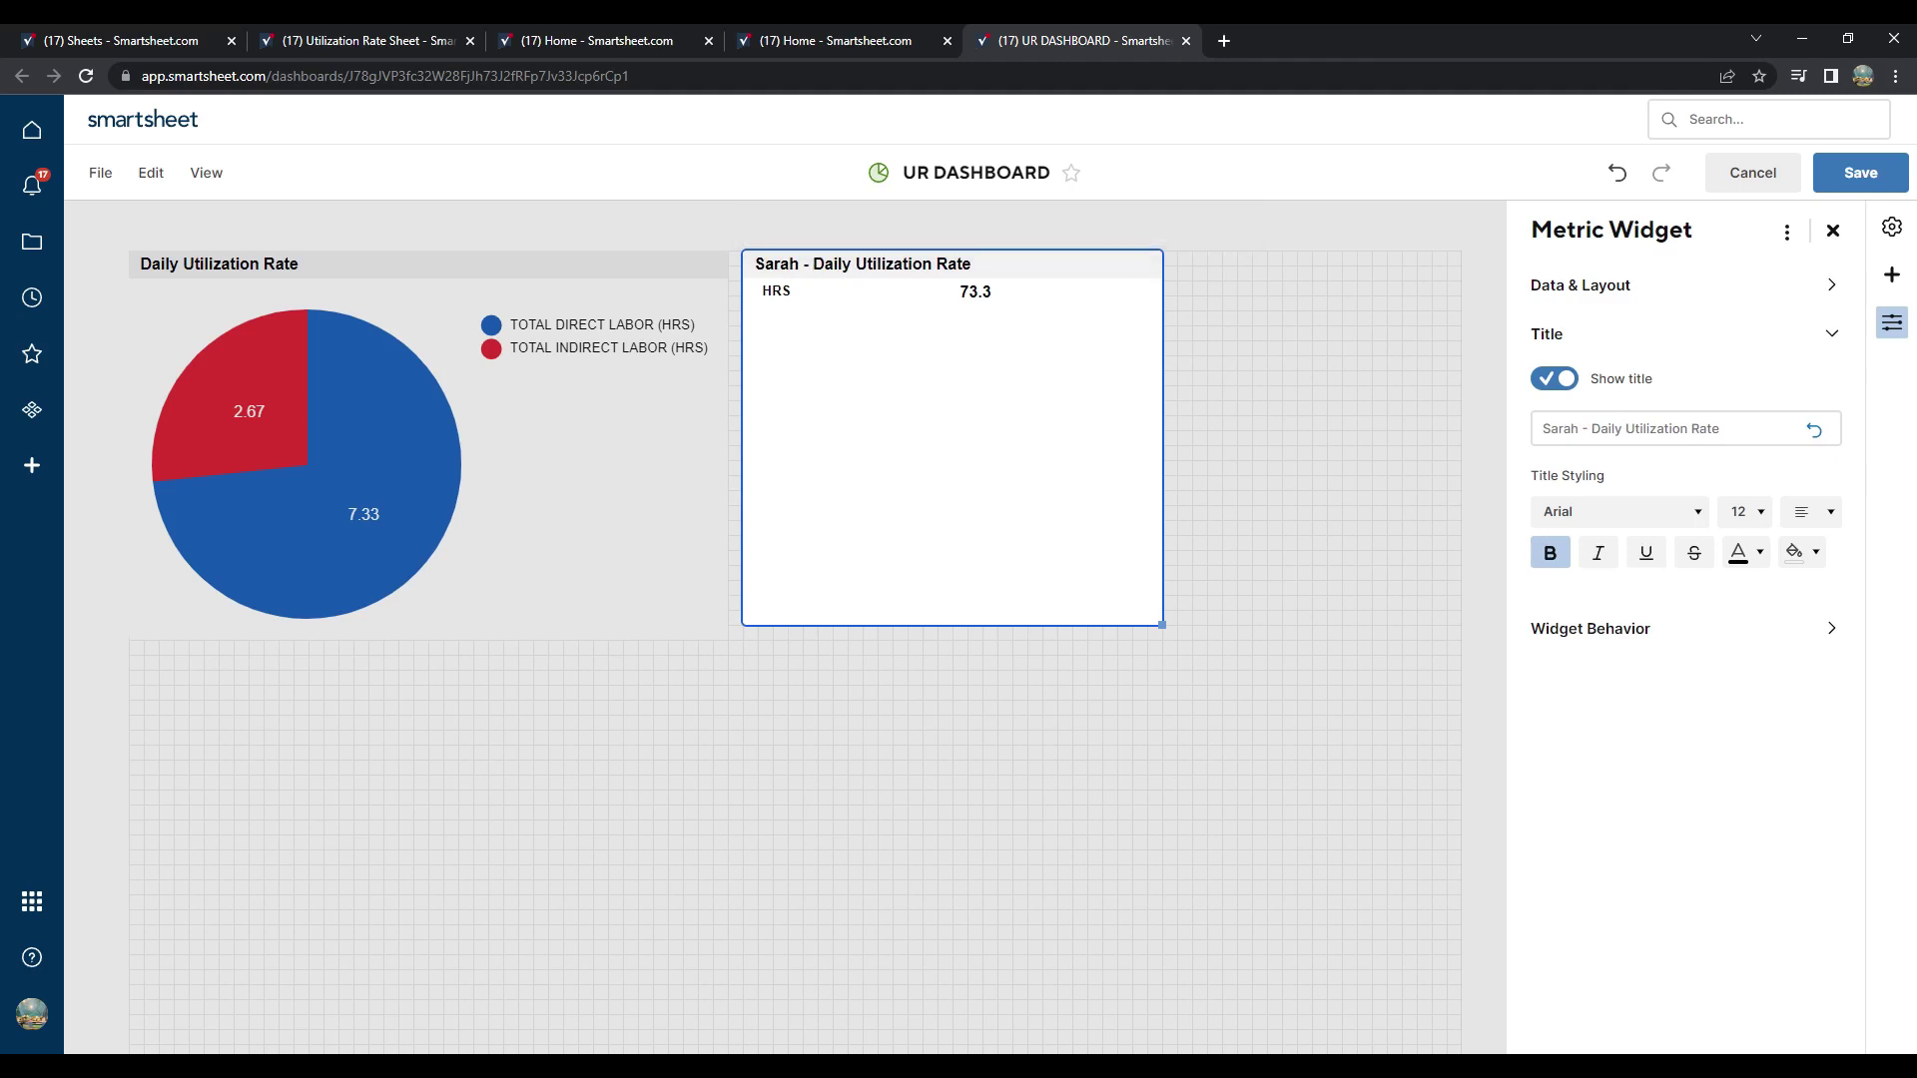
Step: Remove the metric widget's HRS label and put the employee's first name and a hyphen in front of the pie chart's title
double_click(776, 291)
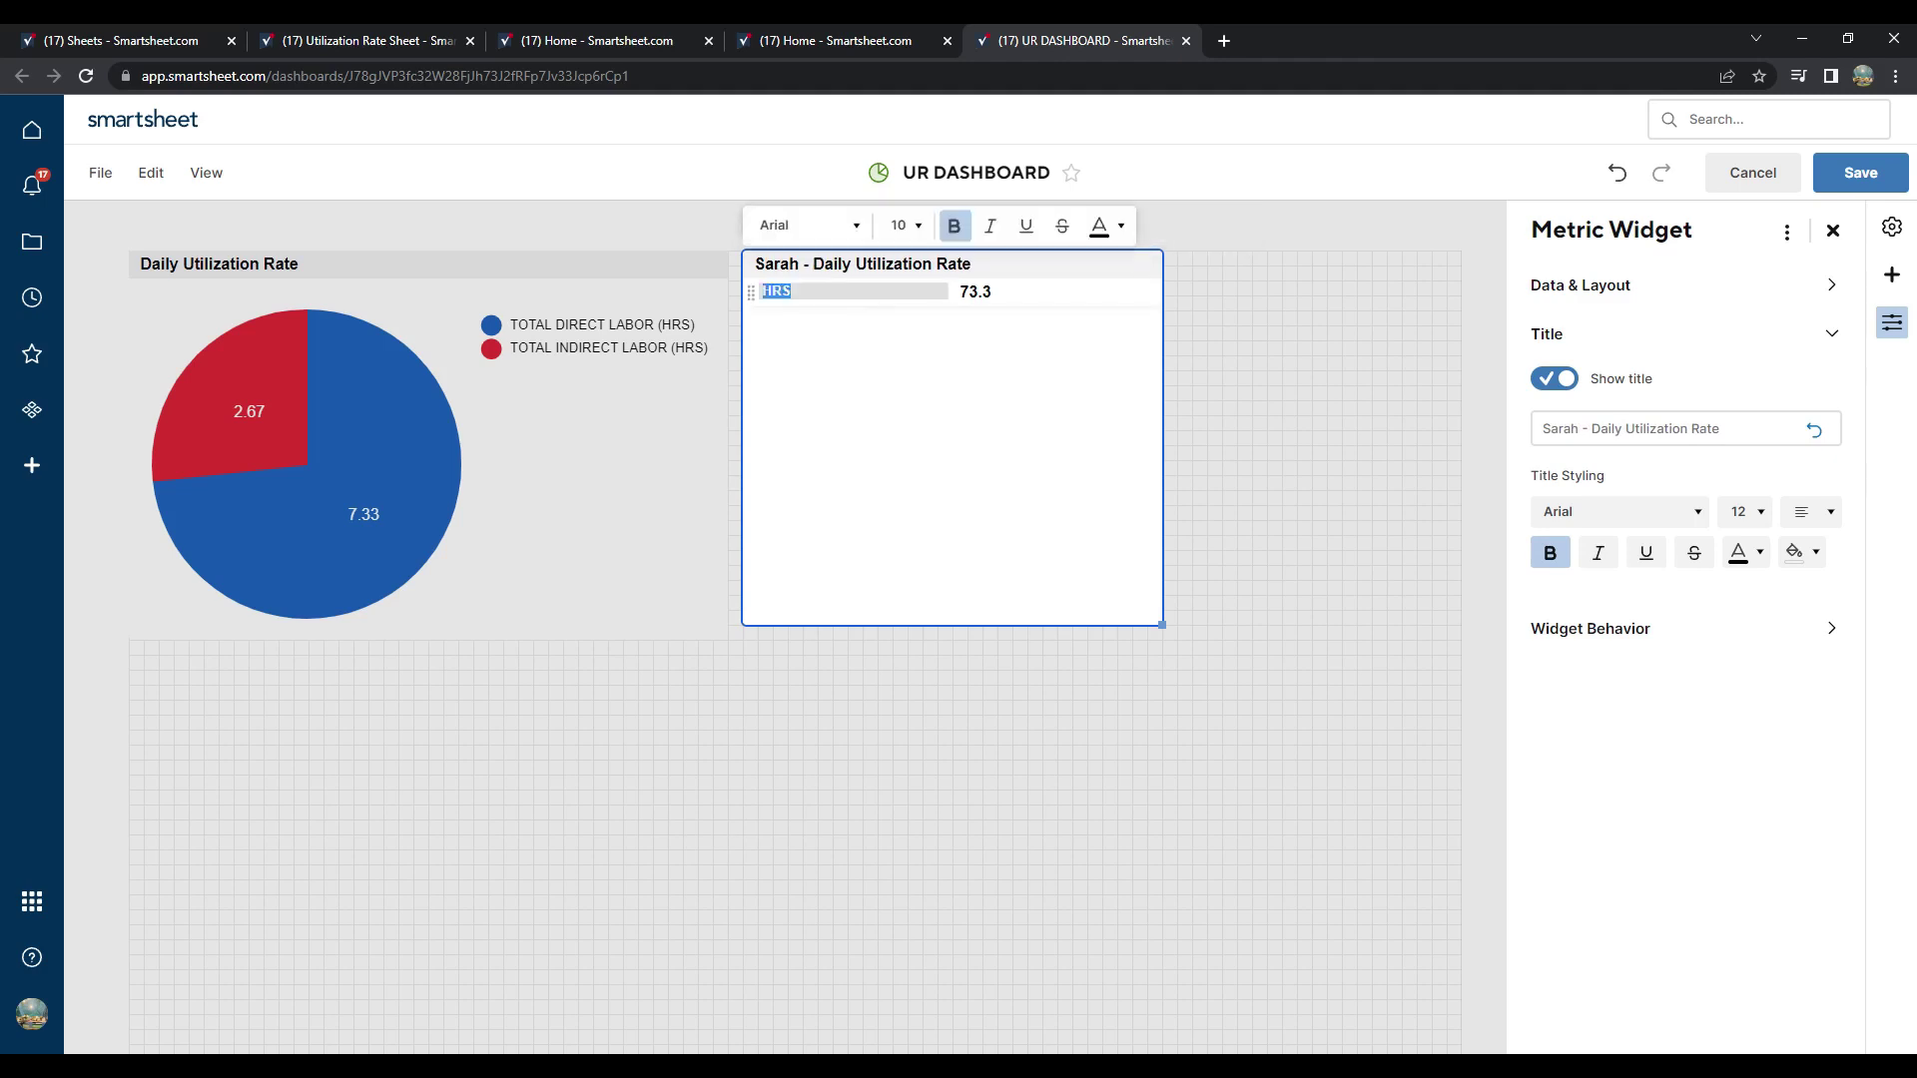
key("BackSpace")
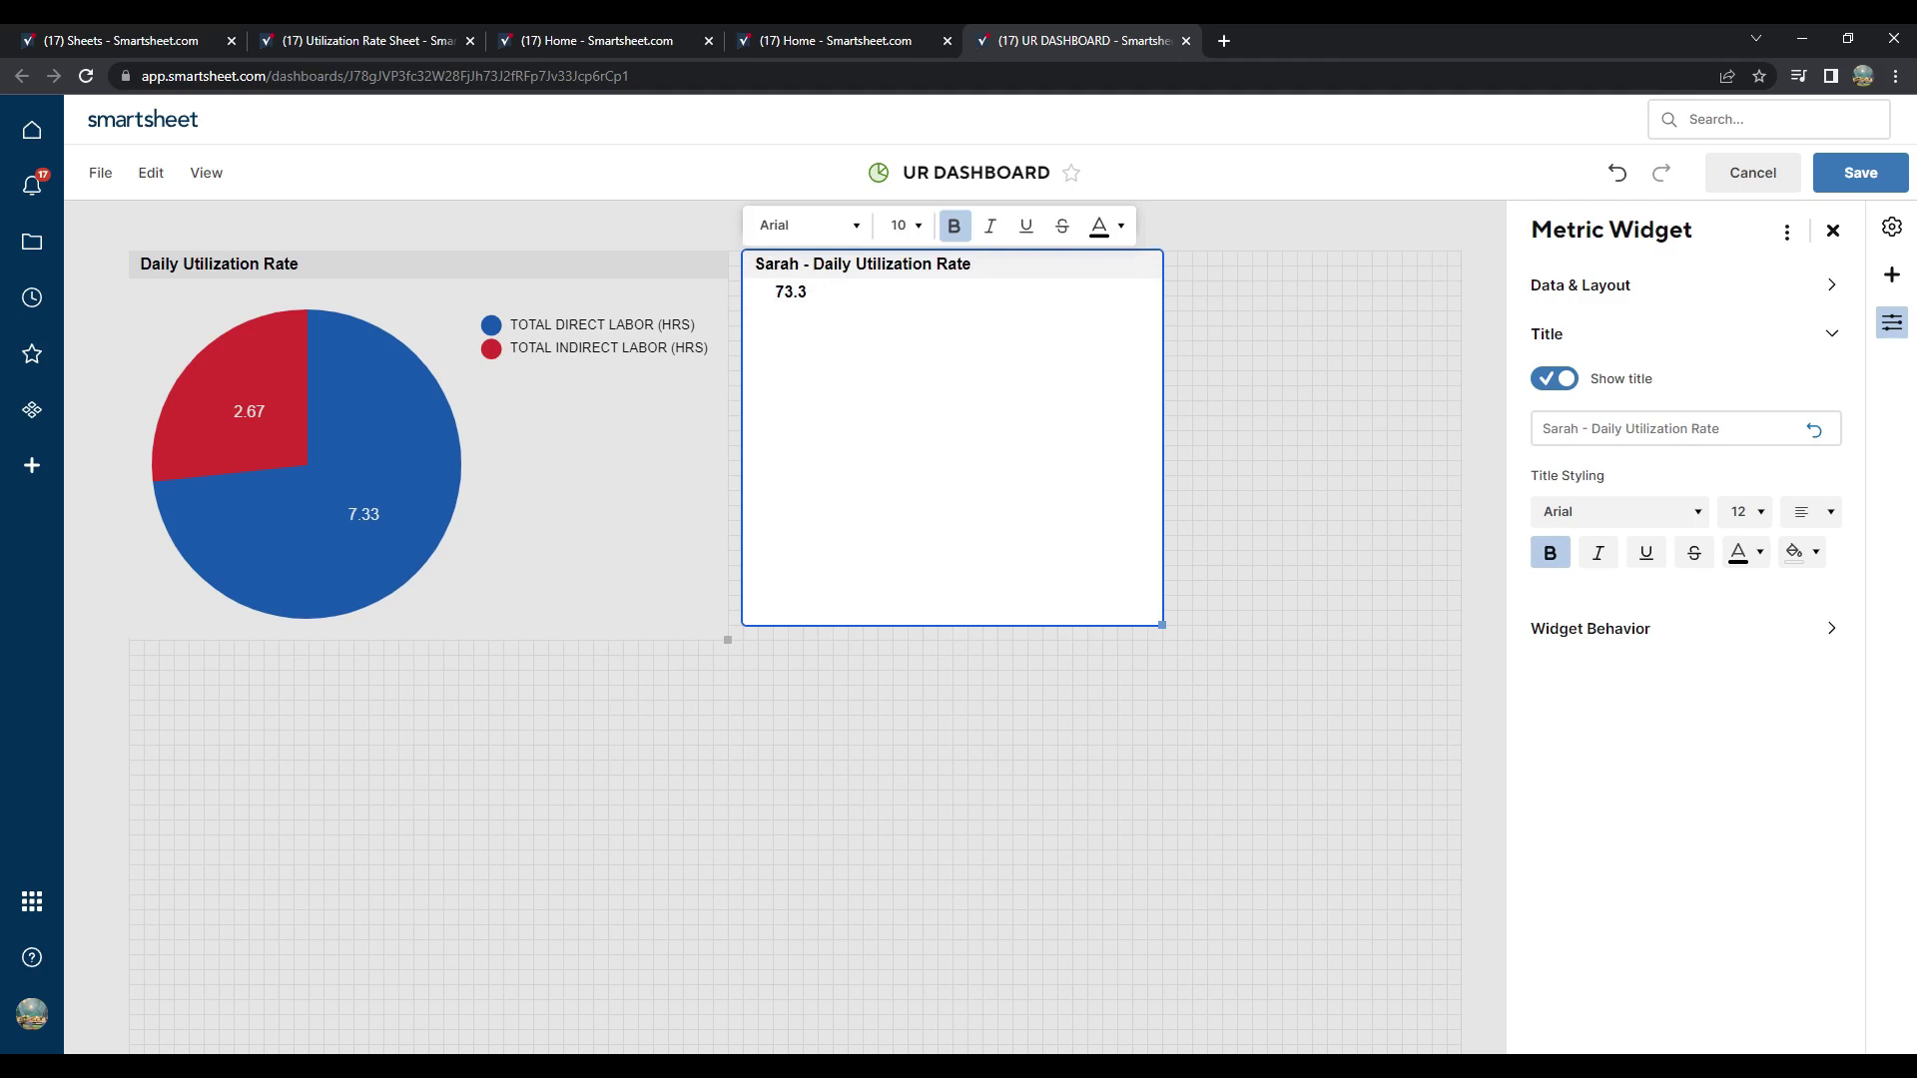
left_click(141, 264)
left_click(140, 264)
type("Sara")
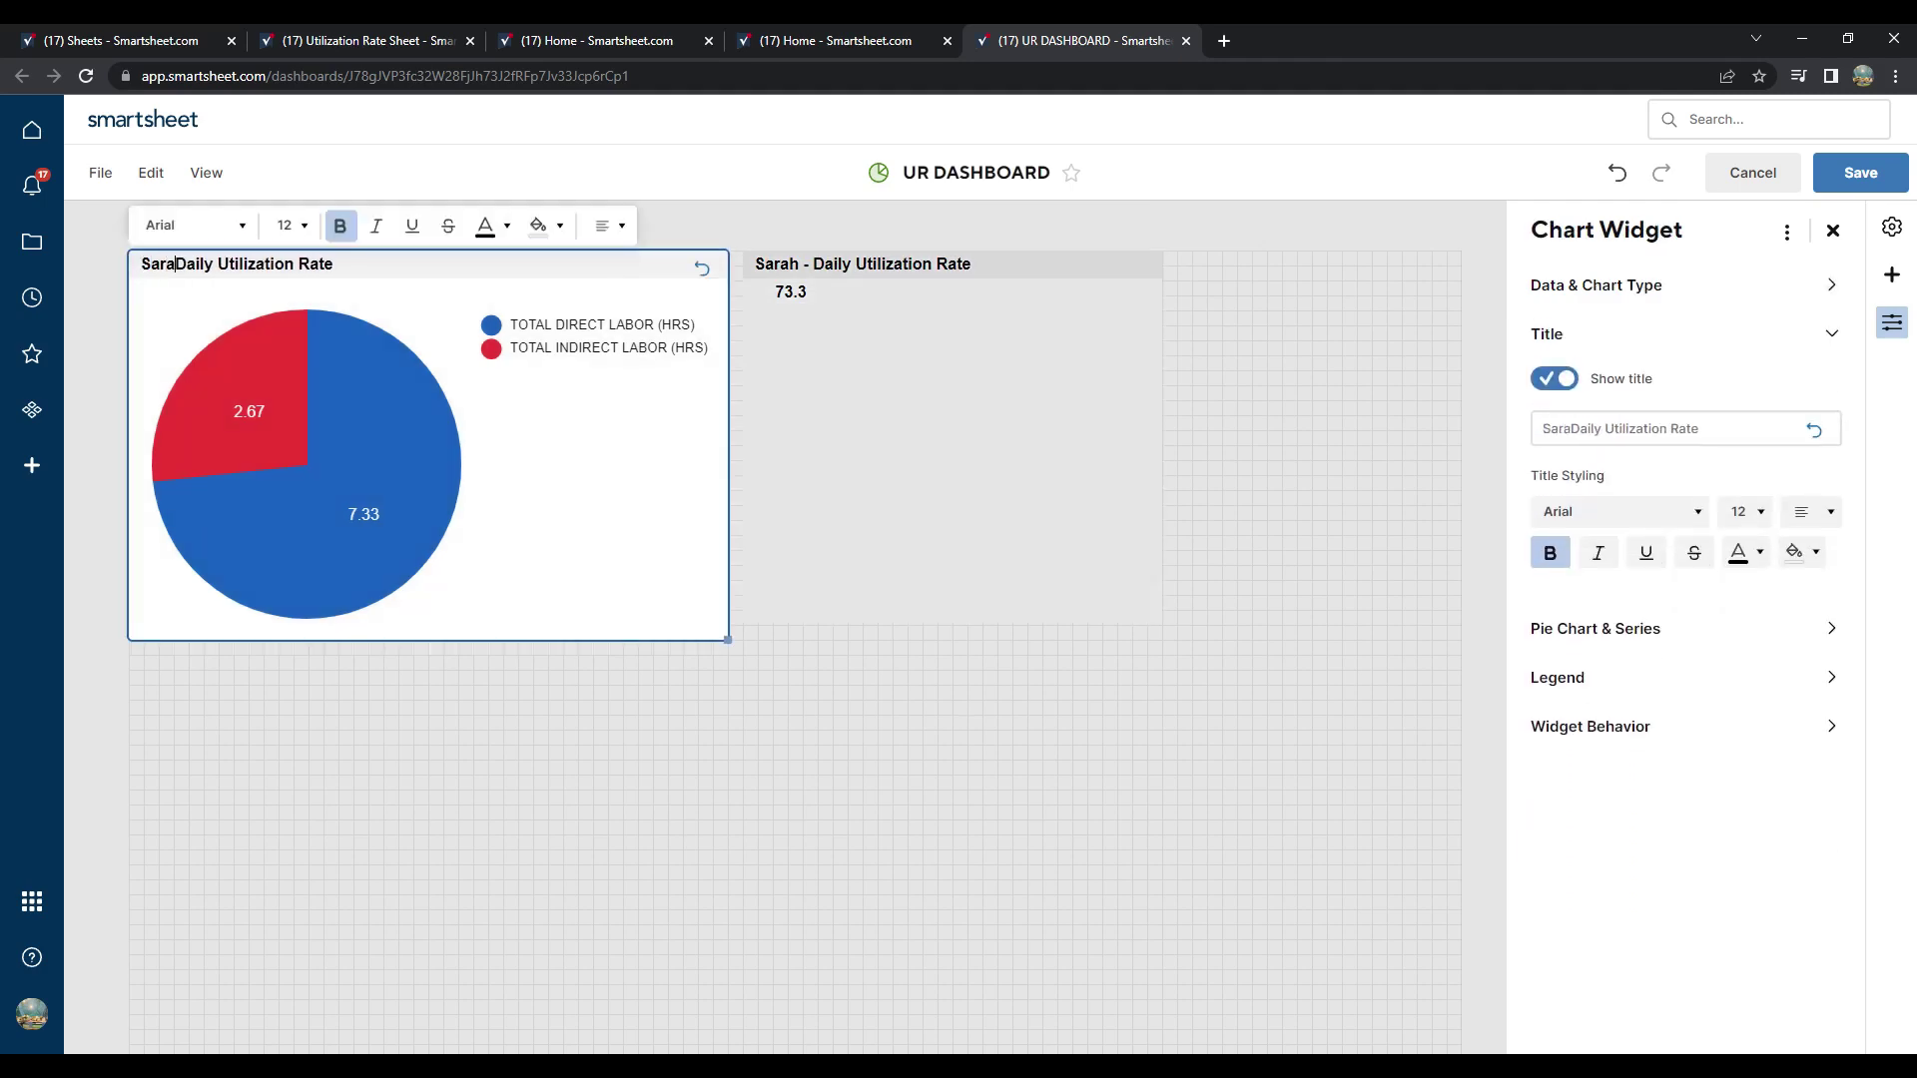
type("h -")
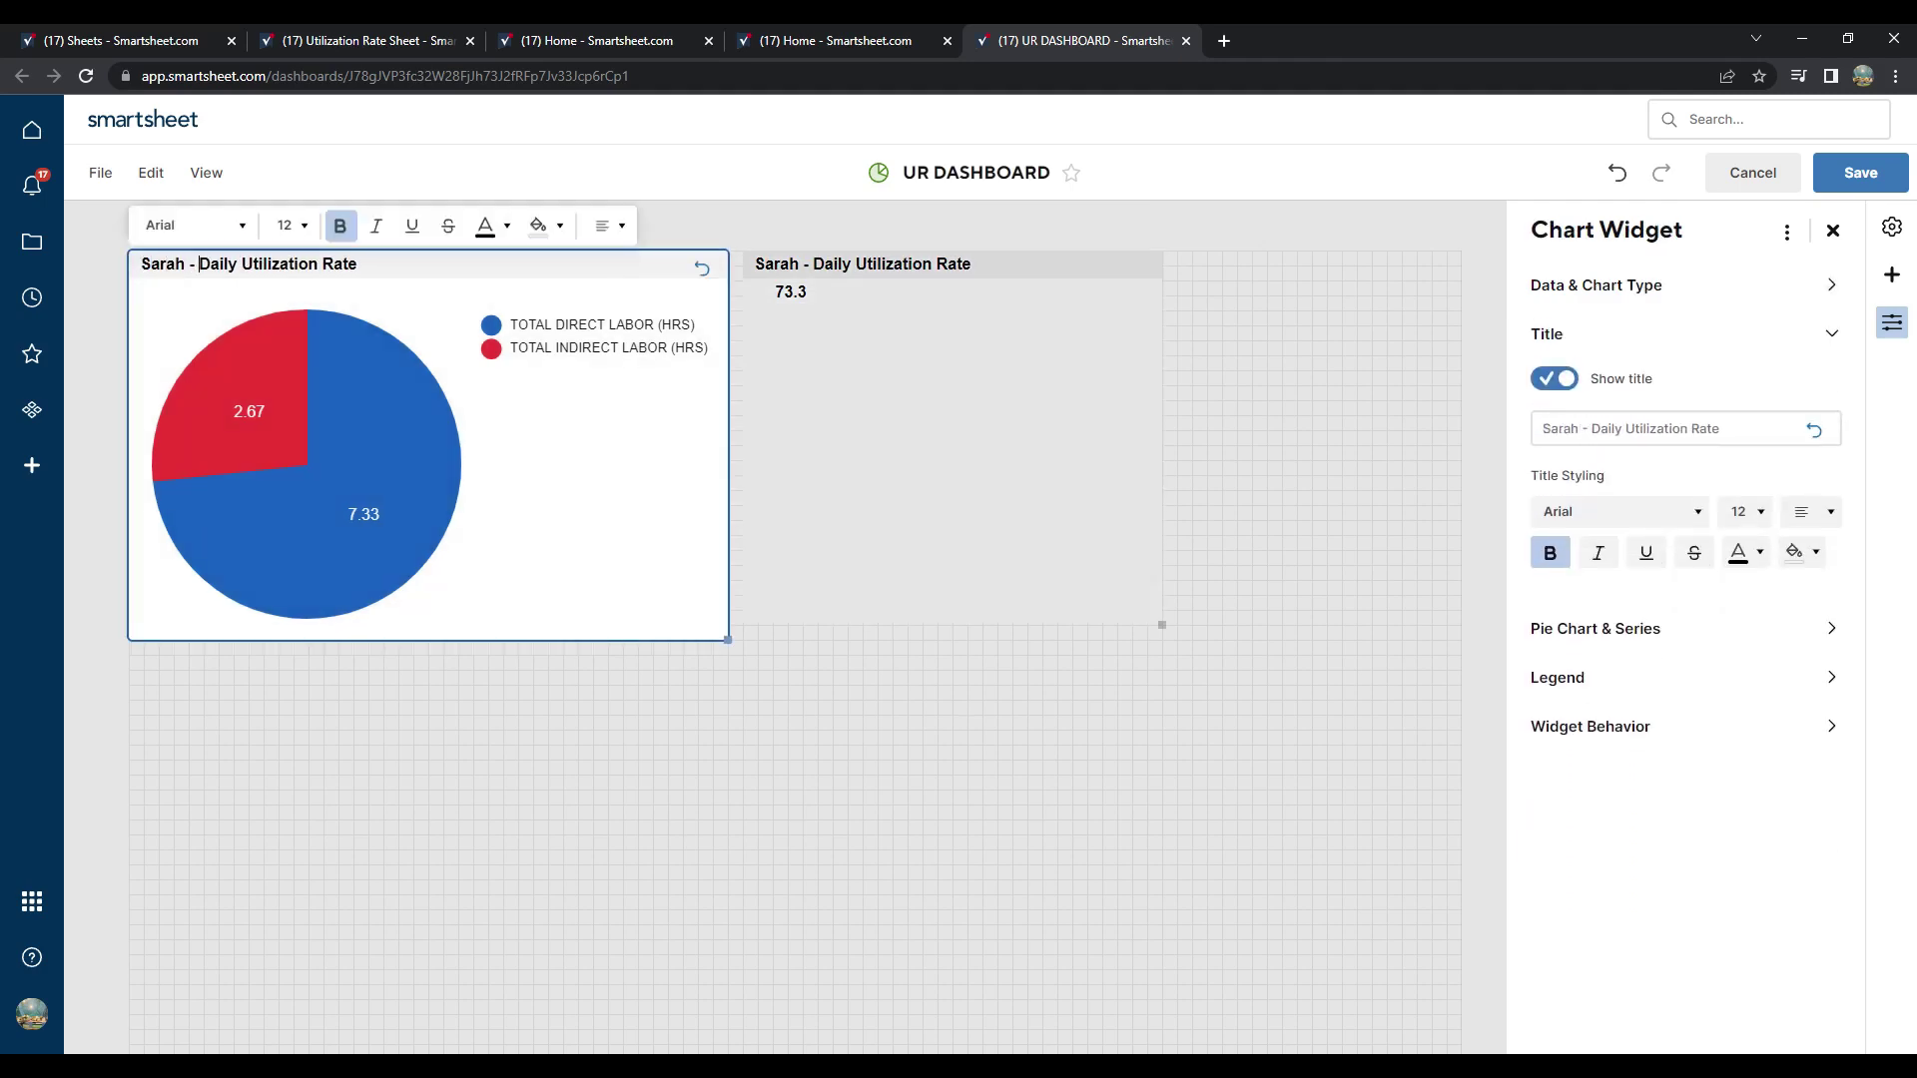
Step: Set the font size of the metric widget's utilization value to 36
left_click(866, 291)
left_click(866, 292)
left_click(904, 226)
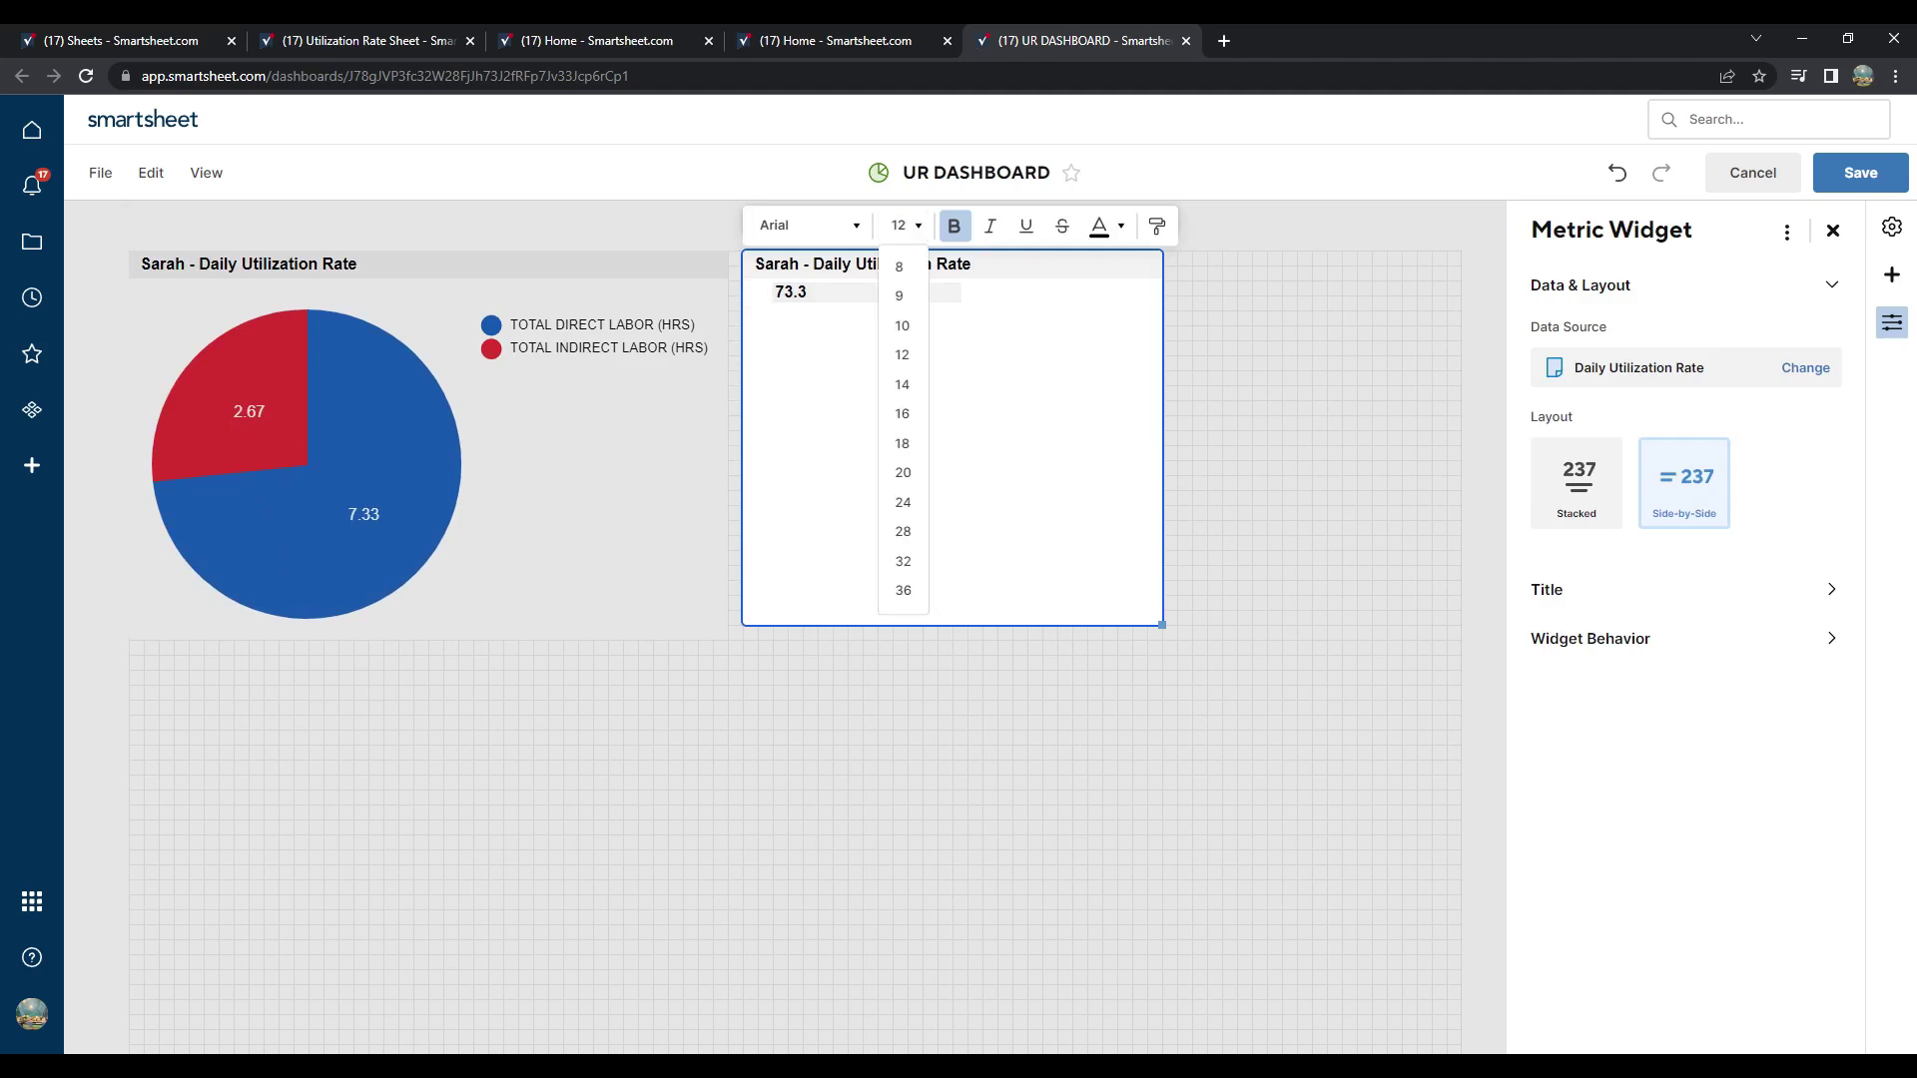
left_click(898, 592)
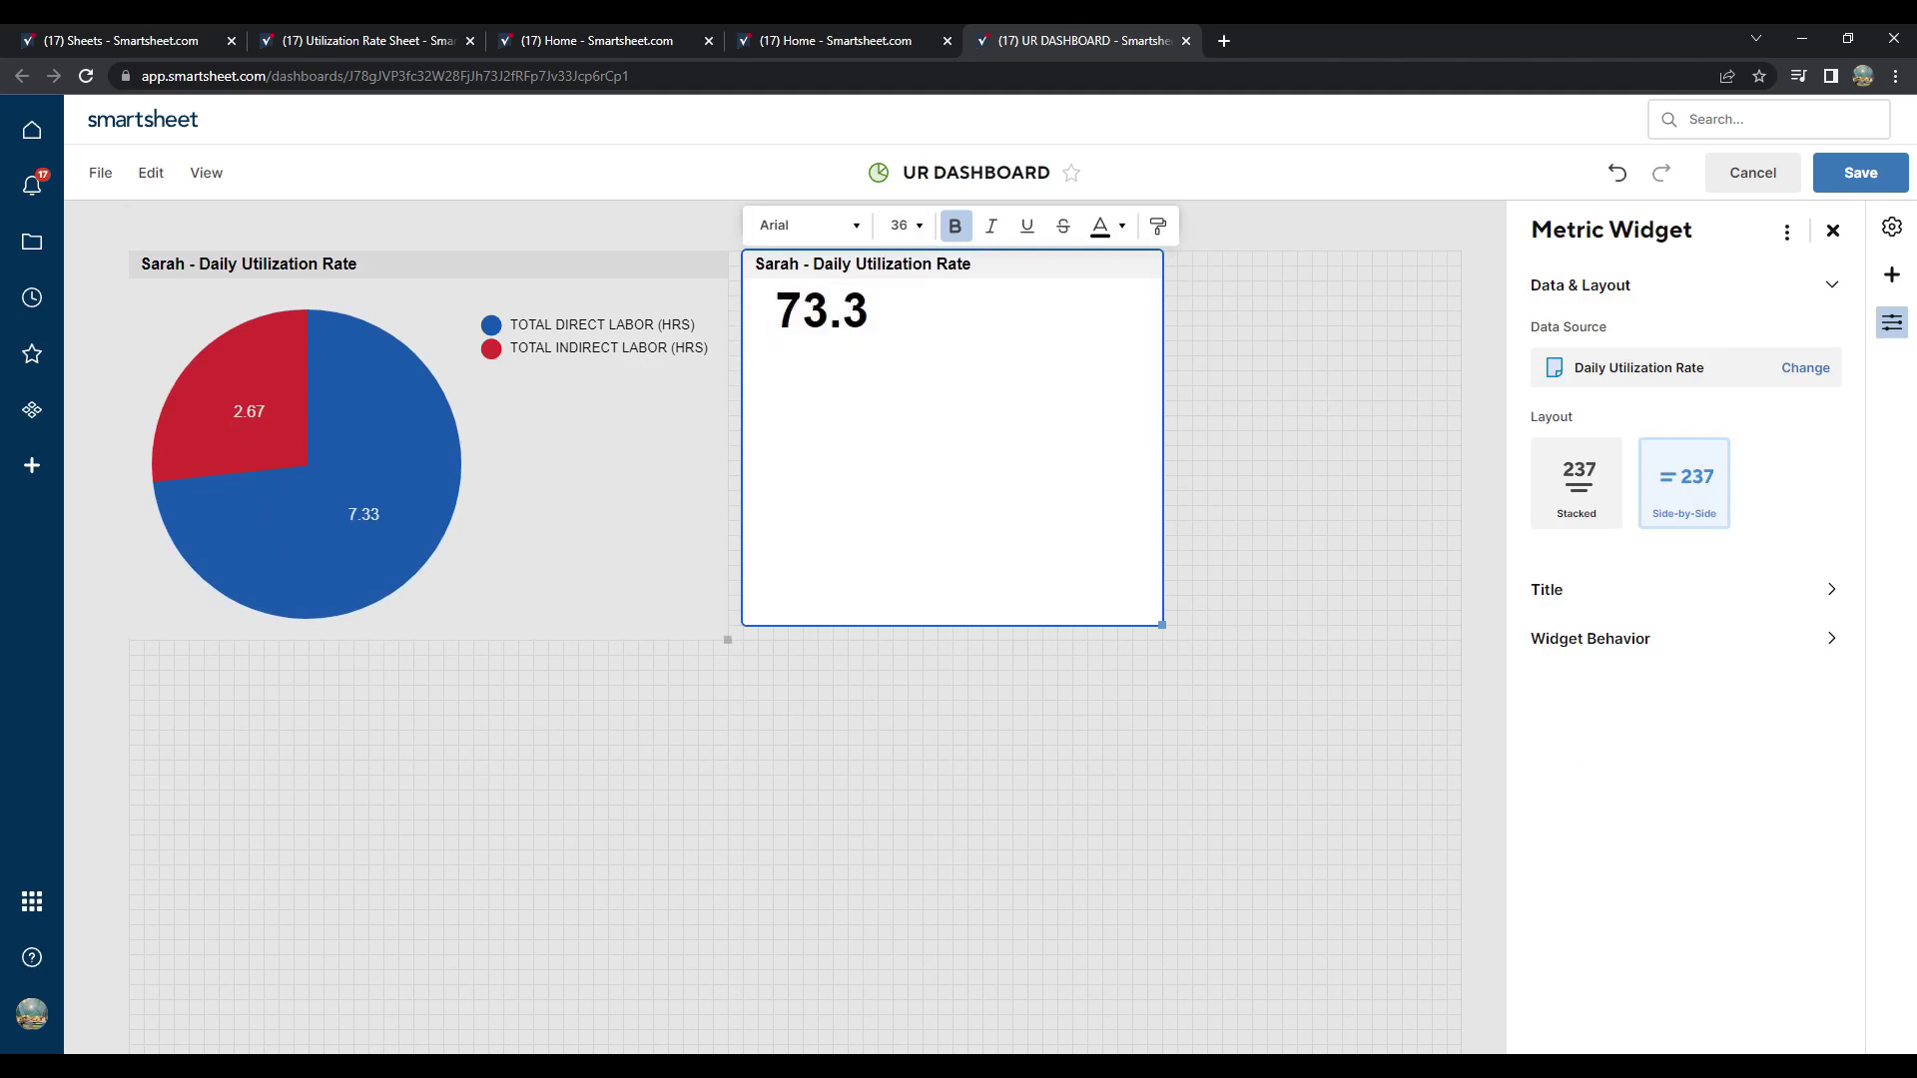
Step: Reposition the chart and metric widgets on the dashboard grid and shrink the metric widget to fit closely around its value
left_click(428, 444)
left_click_drag(544, 262, 565, 603)
scroll(565, 603, "down", 3)
left_click(848, 789)
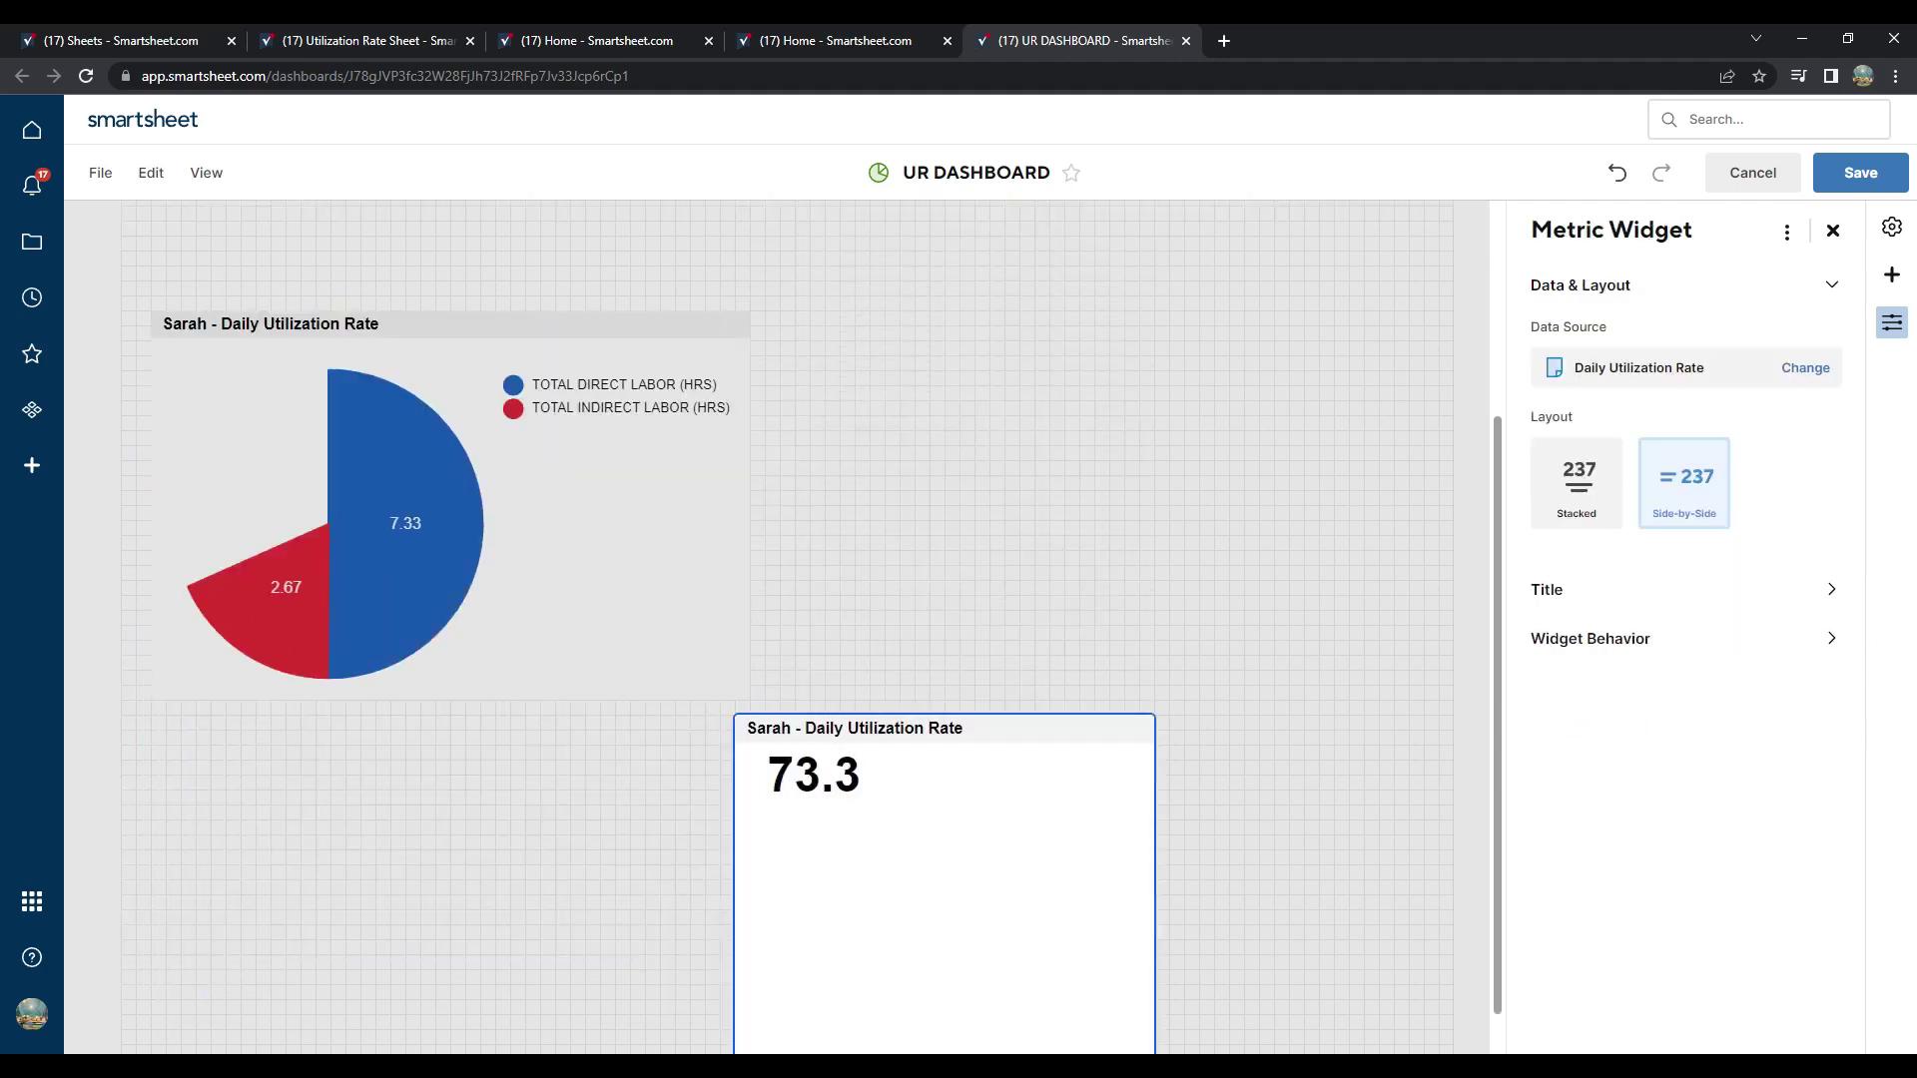
left_click(747, 728)
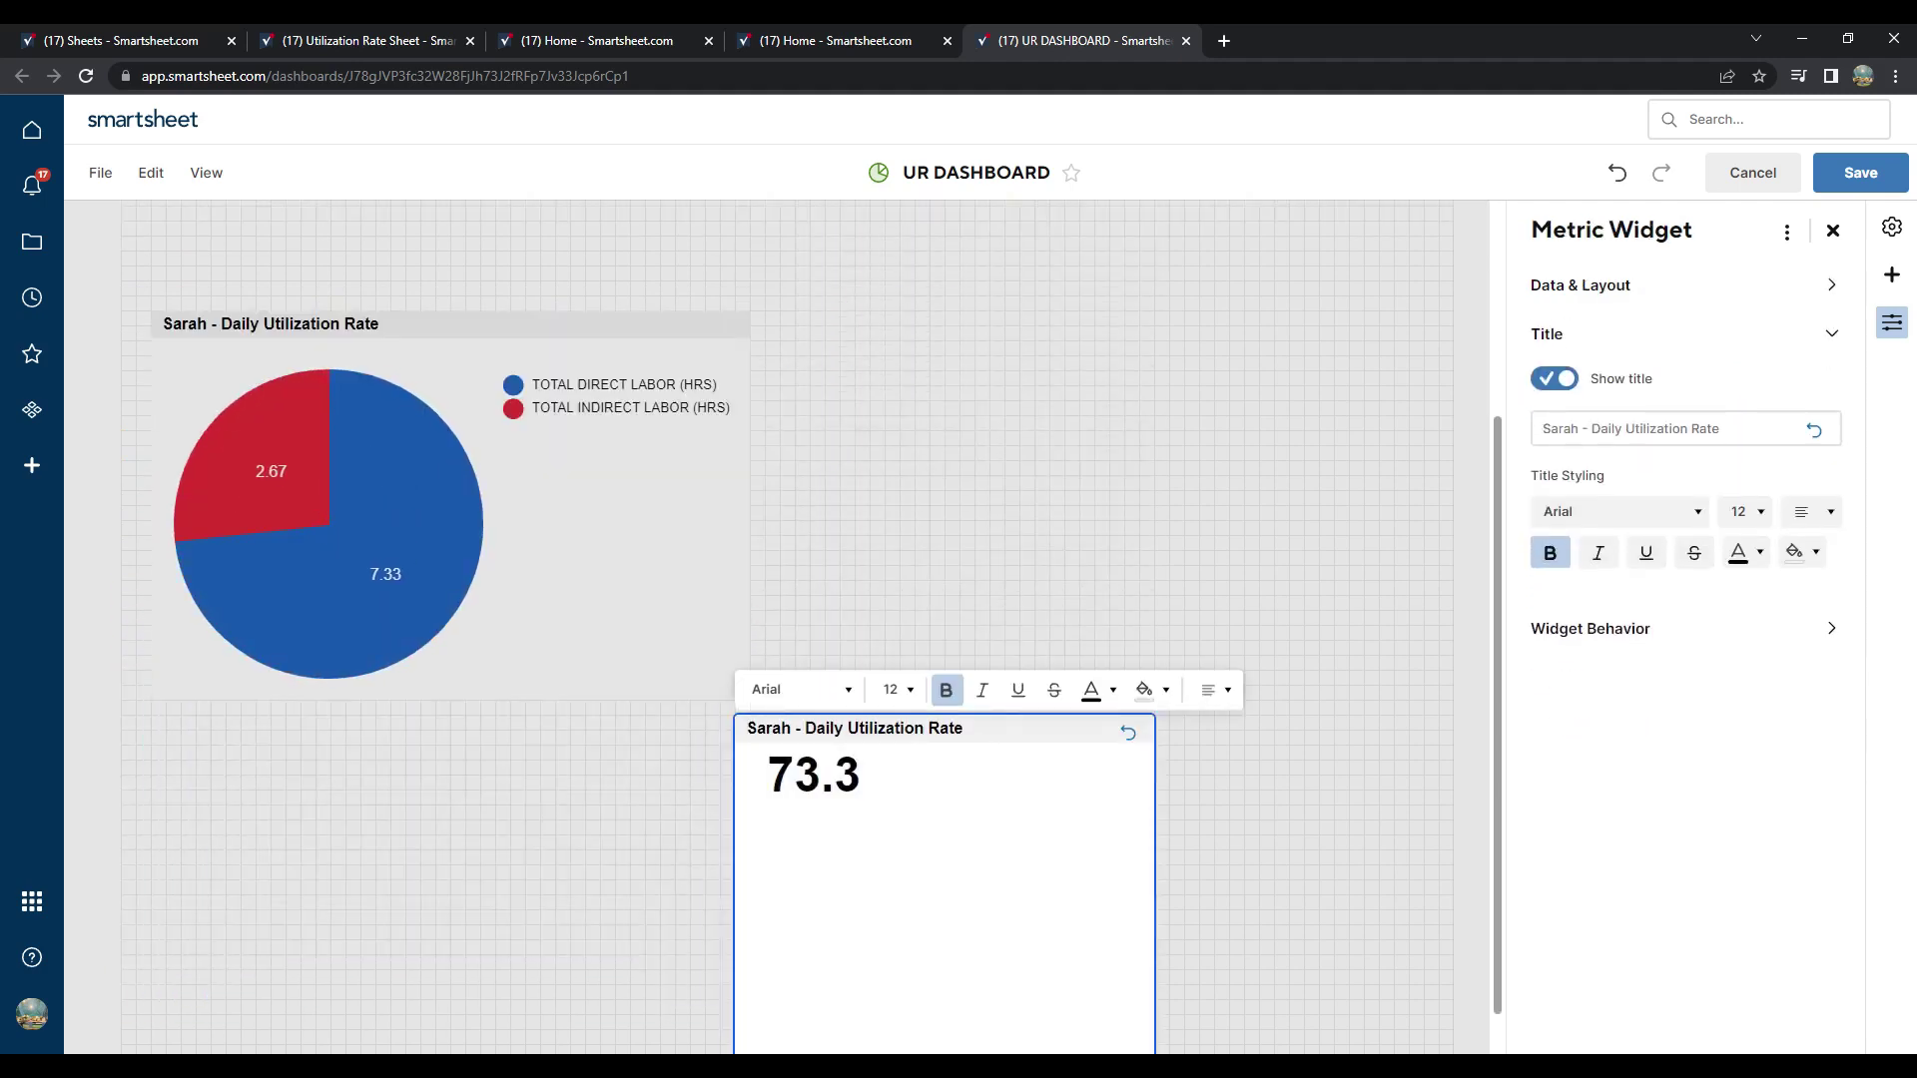
left_click_drag(944, 849, 959, 444)
left_click_drag(1170, 685, 1138, 401)
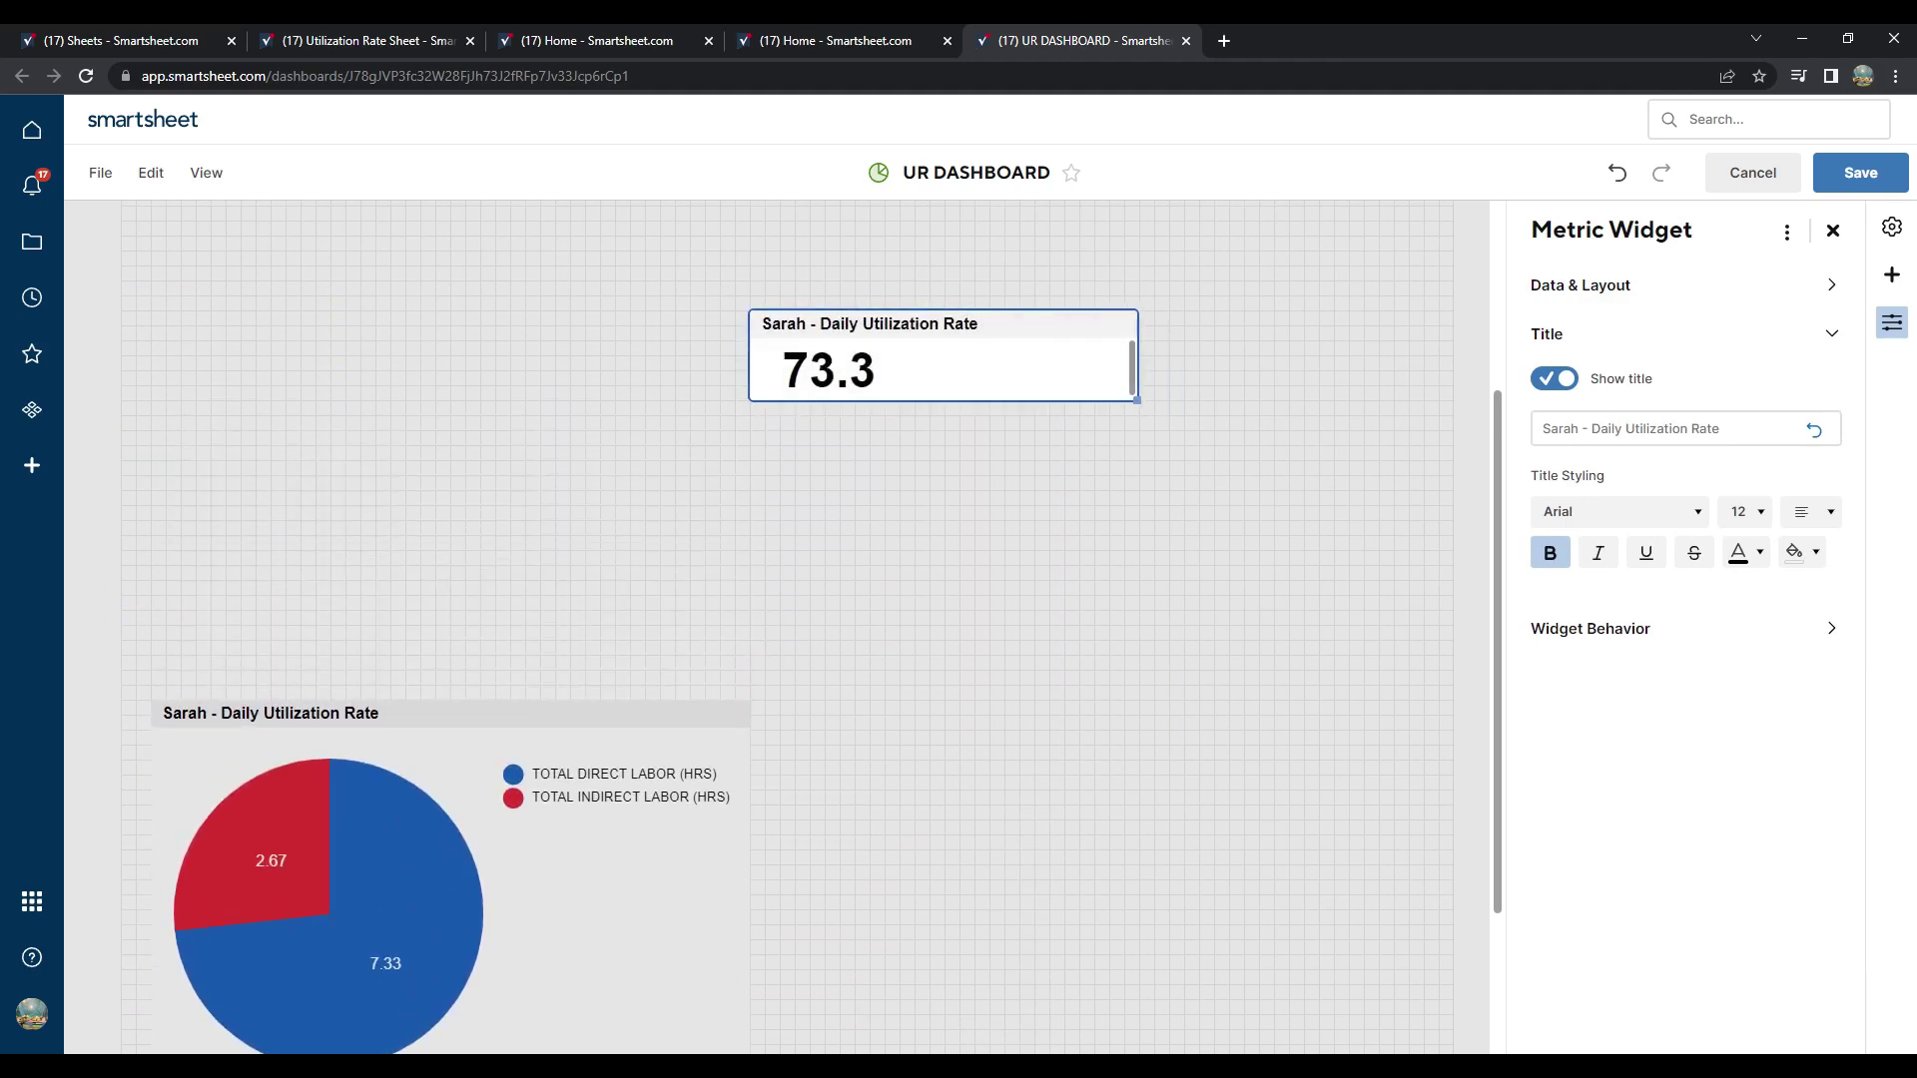
Step: Place the metric widget directly beneath the pie chart and widen it to match the chart widget's width
left_click_drag(944, 340, 345, 624)
left_click_drag(541, 687, 754, 693)
key("ctrl+z")
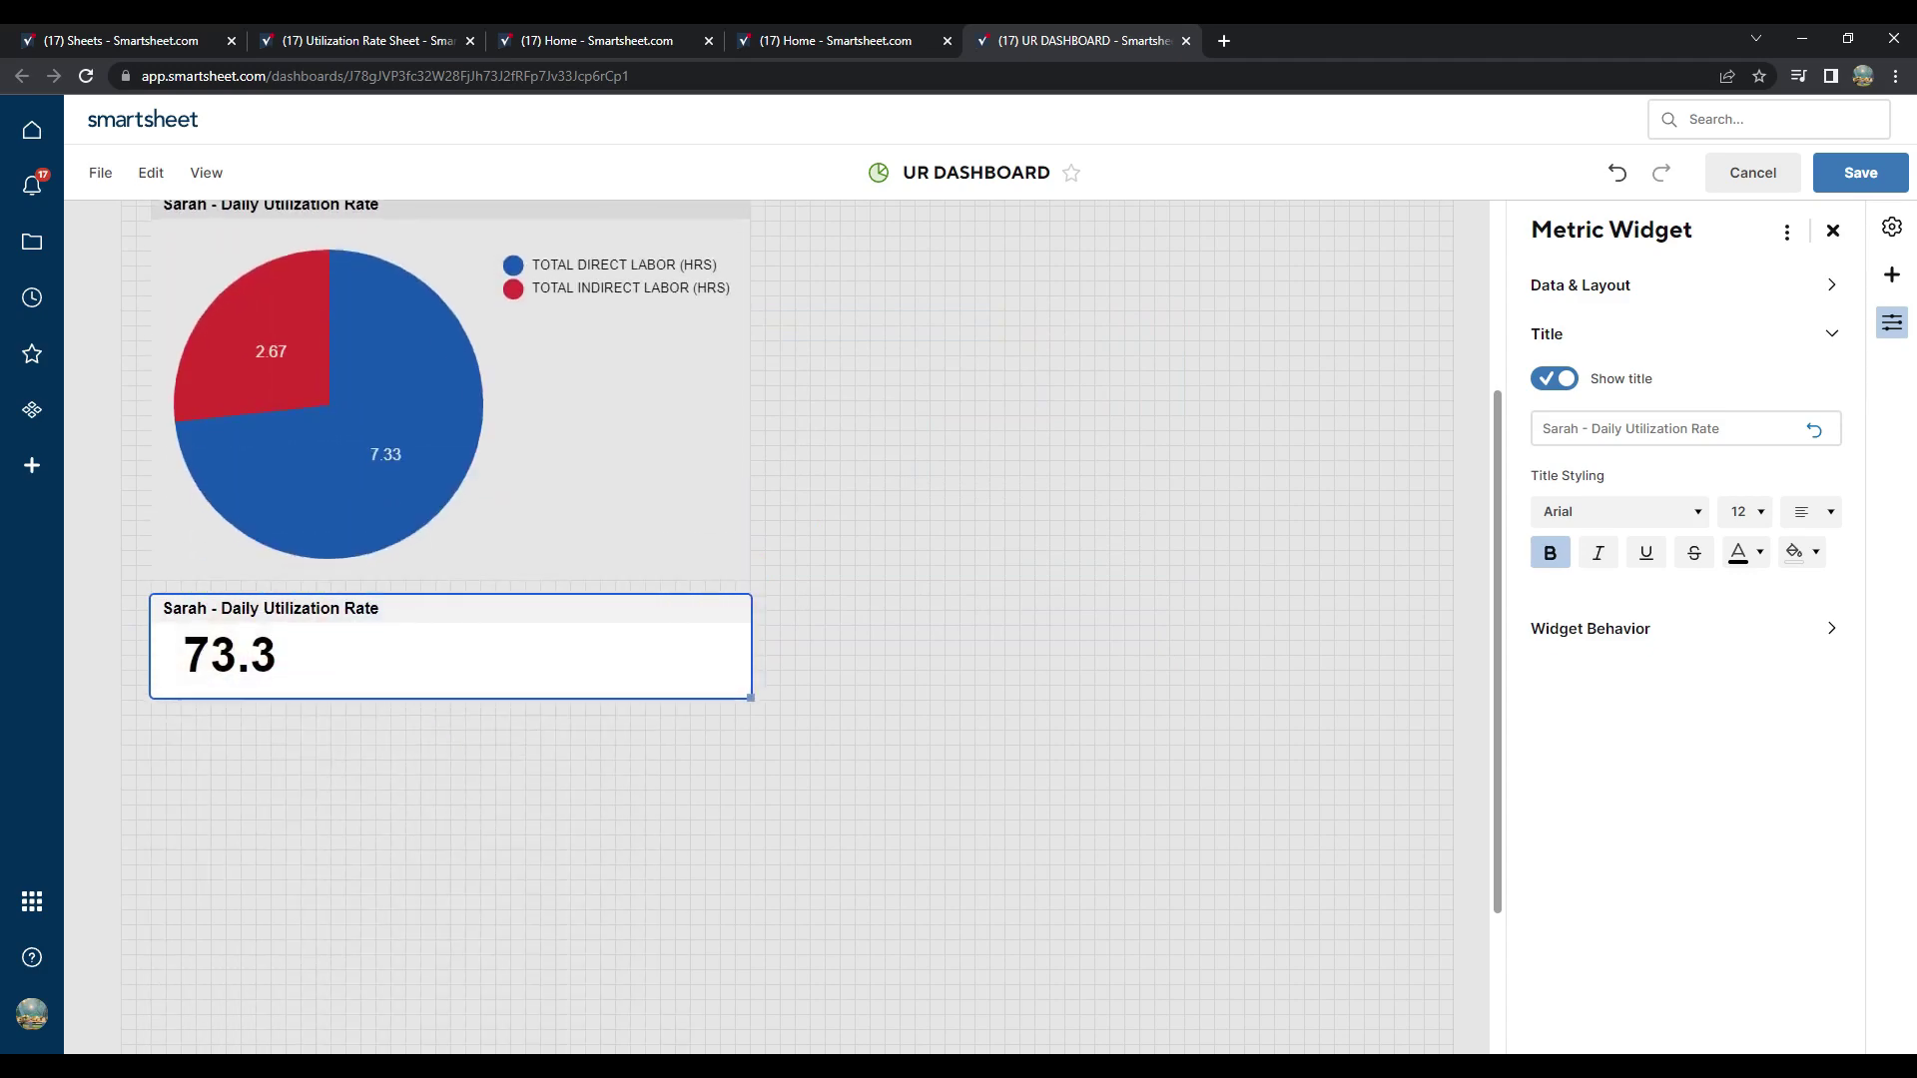